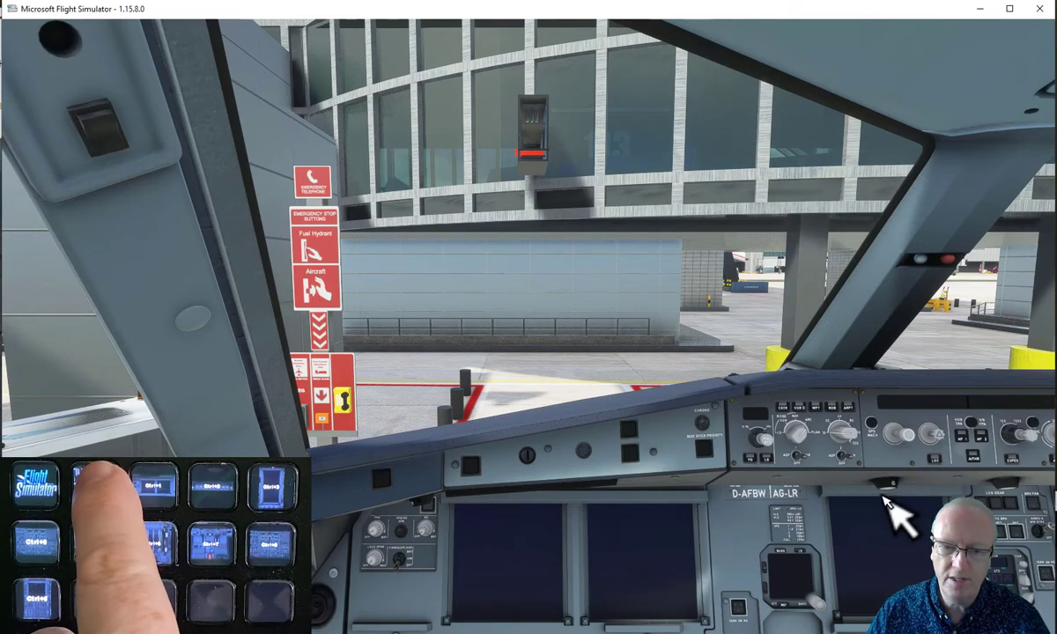
- Cycle through the A320's saved instrument views, examining the tablet, flight displays, glareshield, overhead panel, centre console and throttle pedestal
key("ctrl+0")
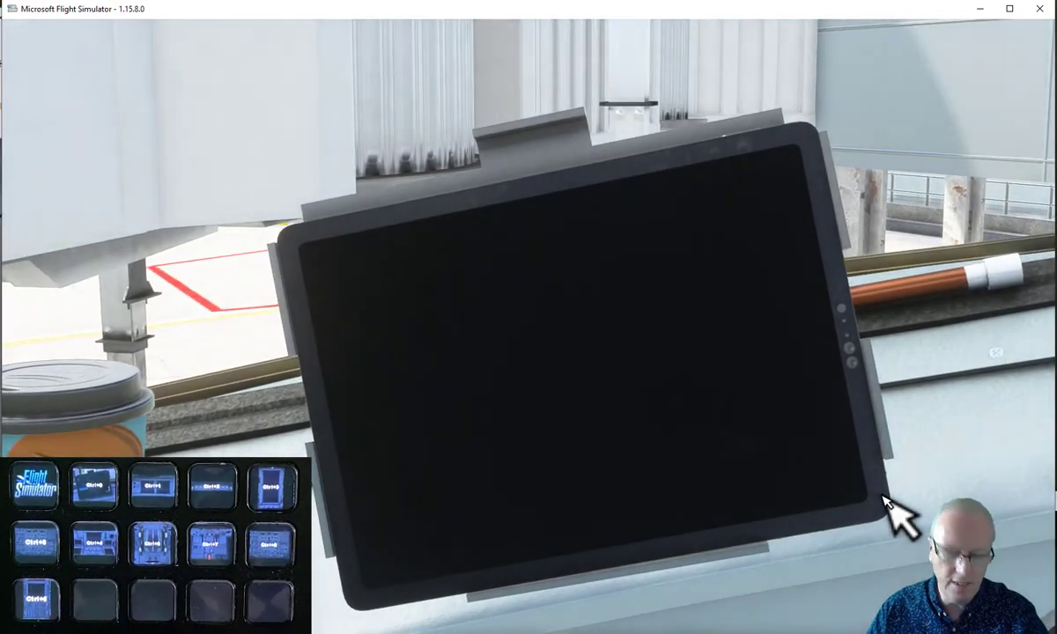
key("ctrl+1")
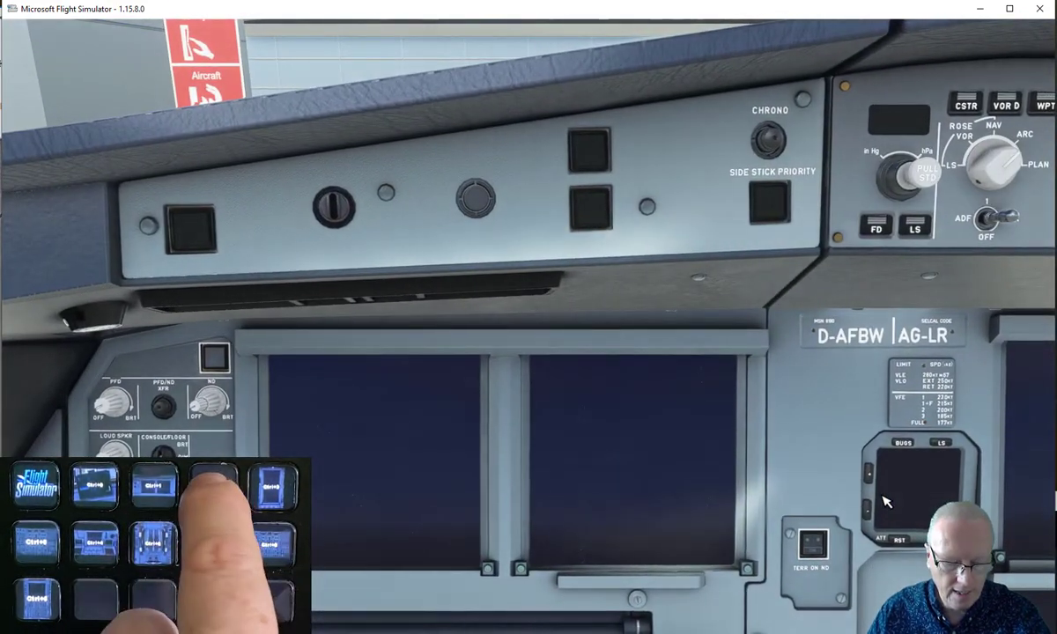
key("ctrl+2")
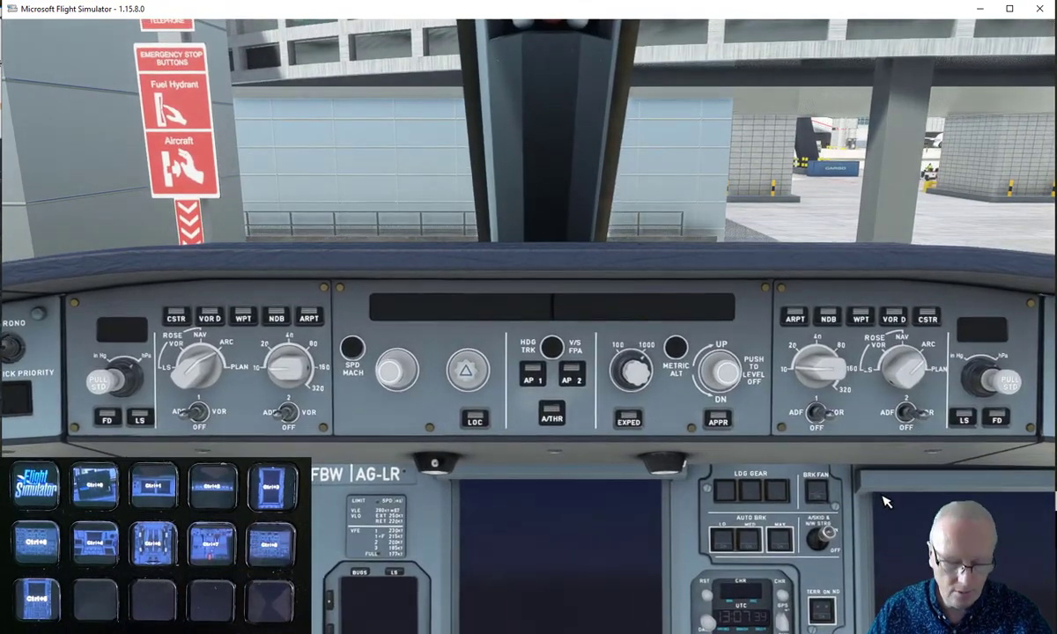
key("ctrl+4")
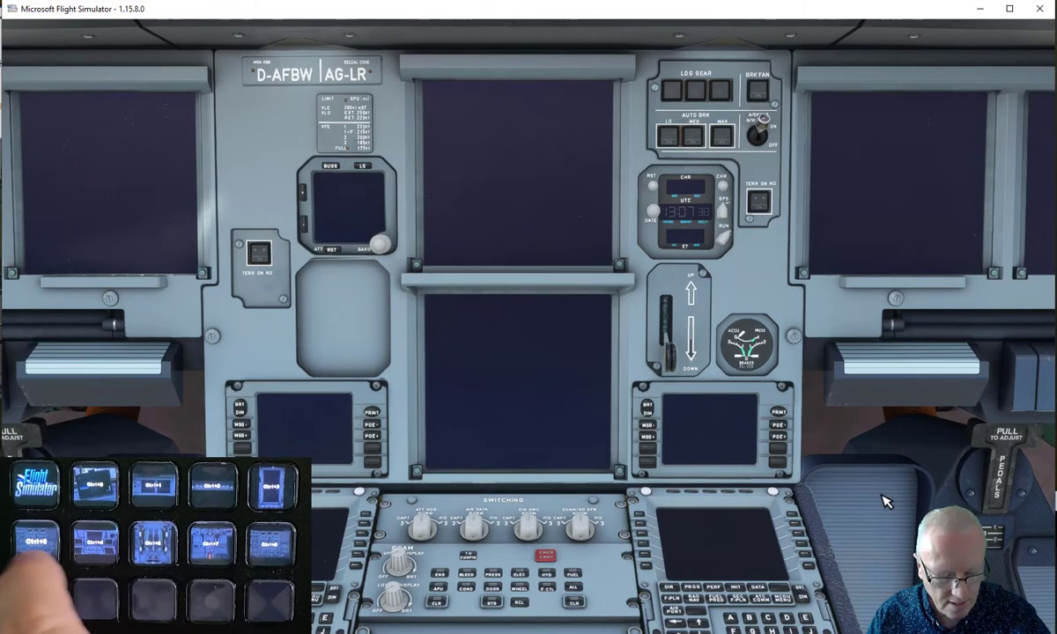
key("ctrl+6")
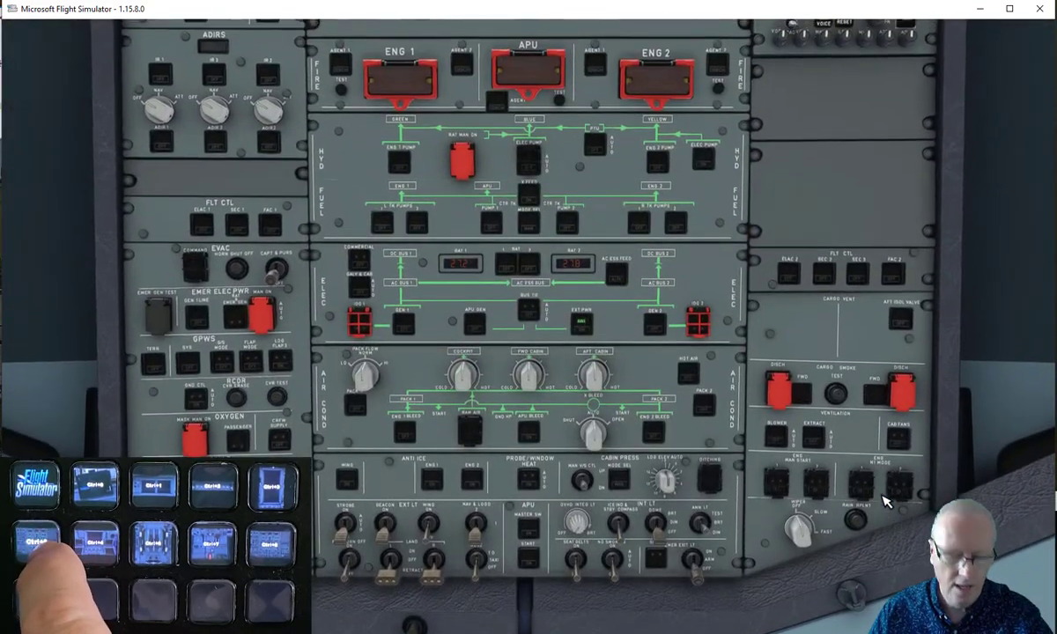
key("ctrl+5")
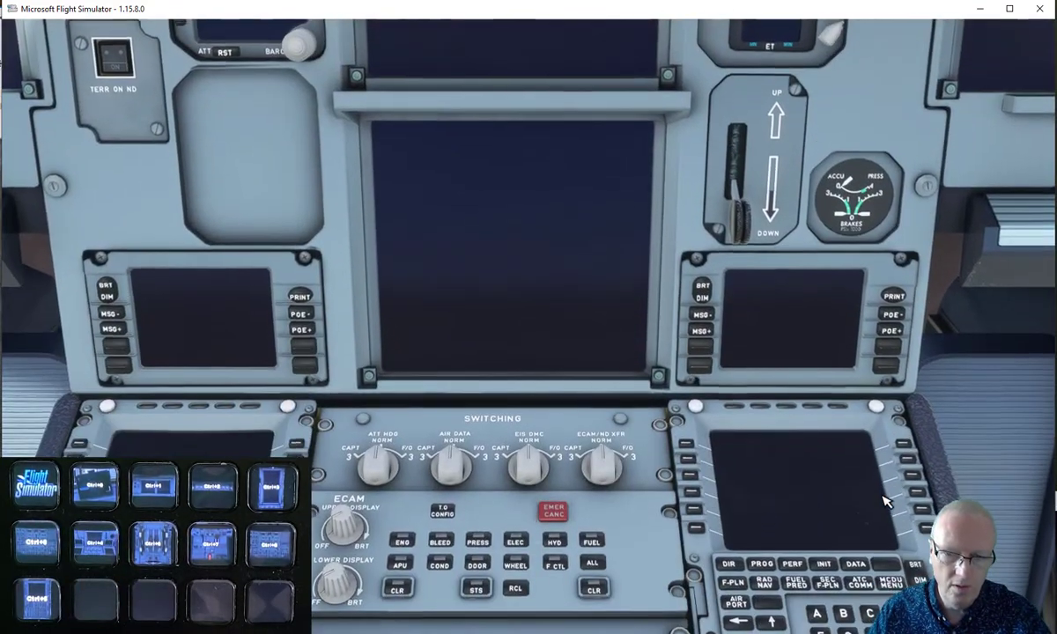
key("ctrl+8")
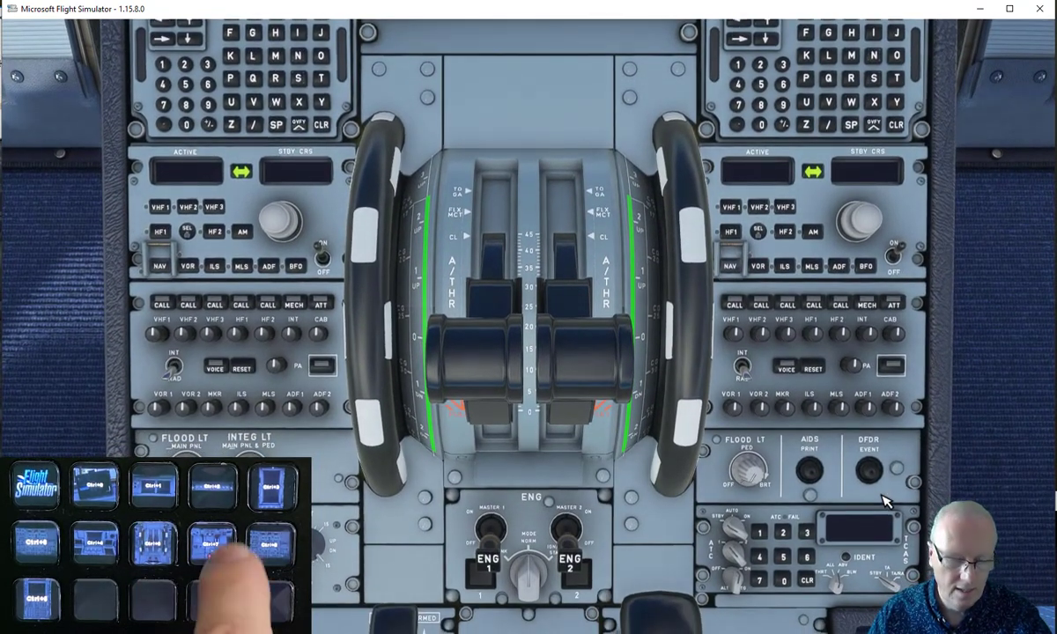
key("ctrl+9")
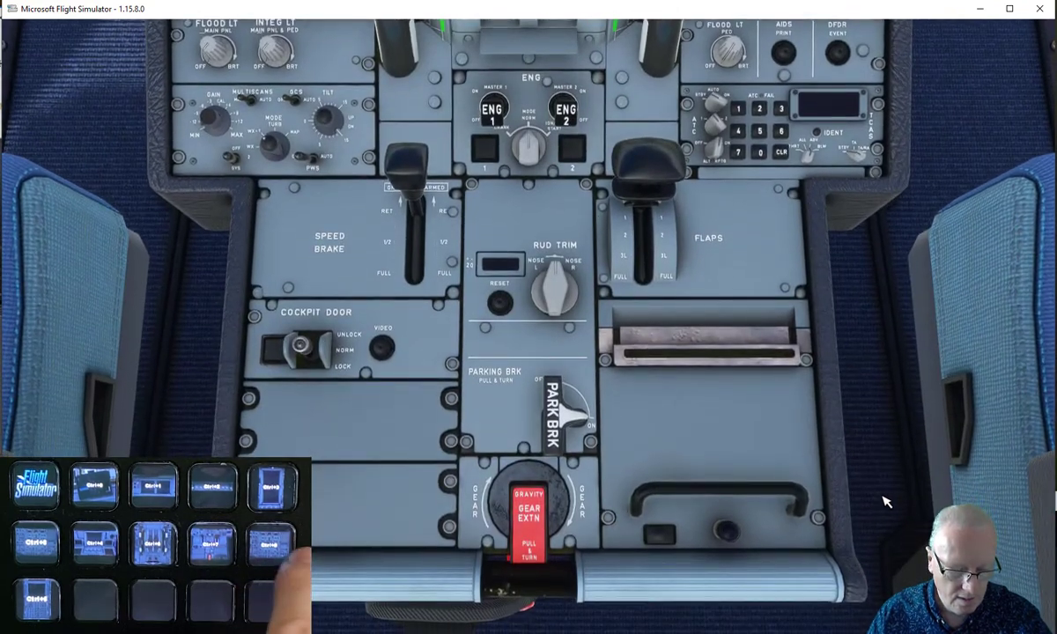
key("ctrl+8")
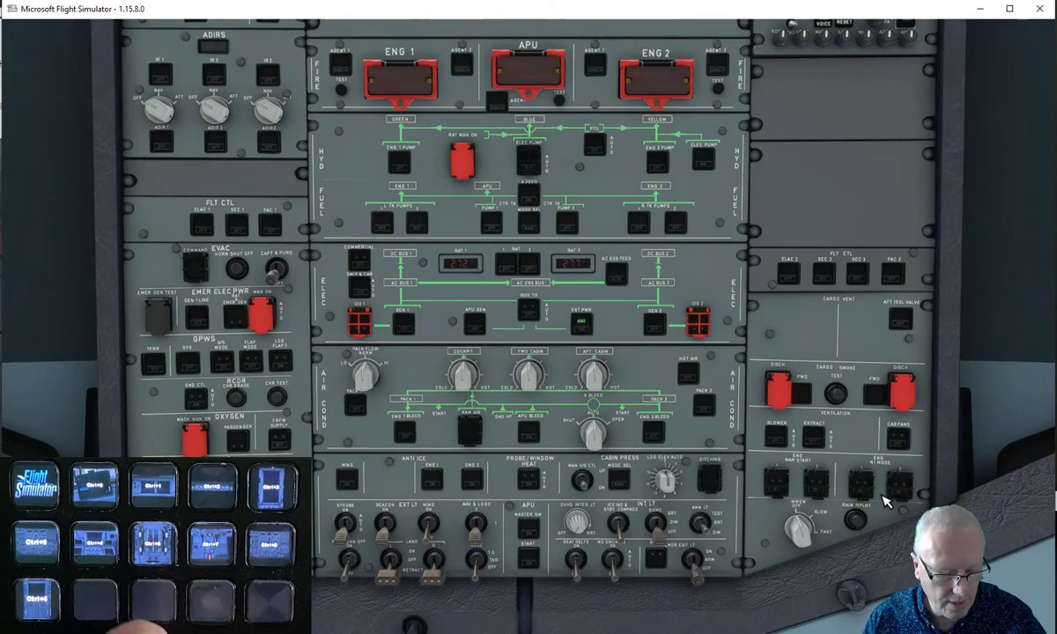
key("ctrl+0")
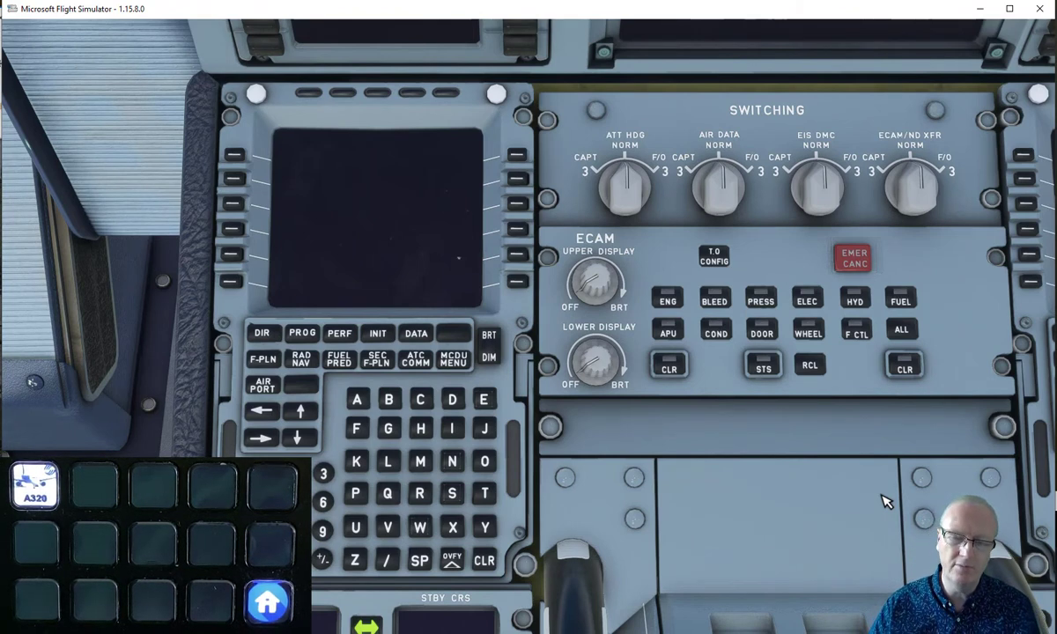
key("ctrl+space")
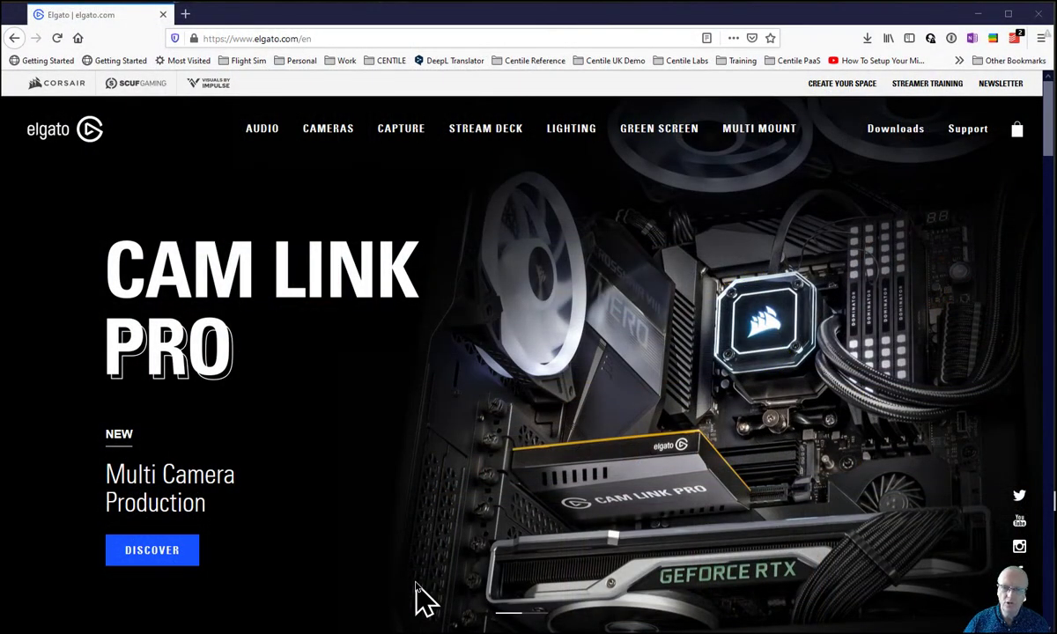
- Find the Stream Deck software for Windows on Elgato's downloads page by choosing Stream Deck as the product
mouse_move(484, 139)
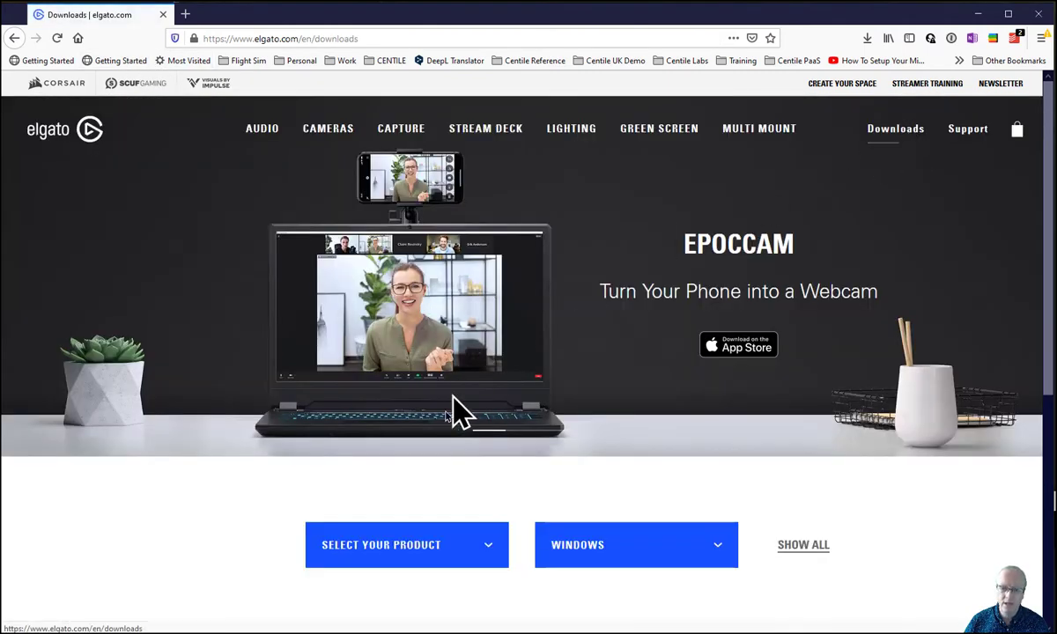
left_click(490, 546)
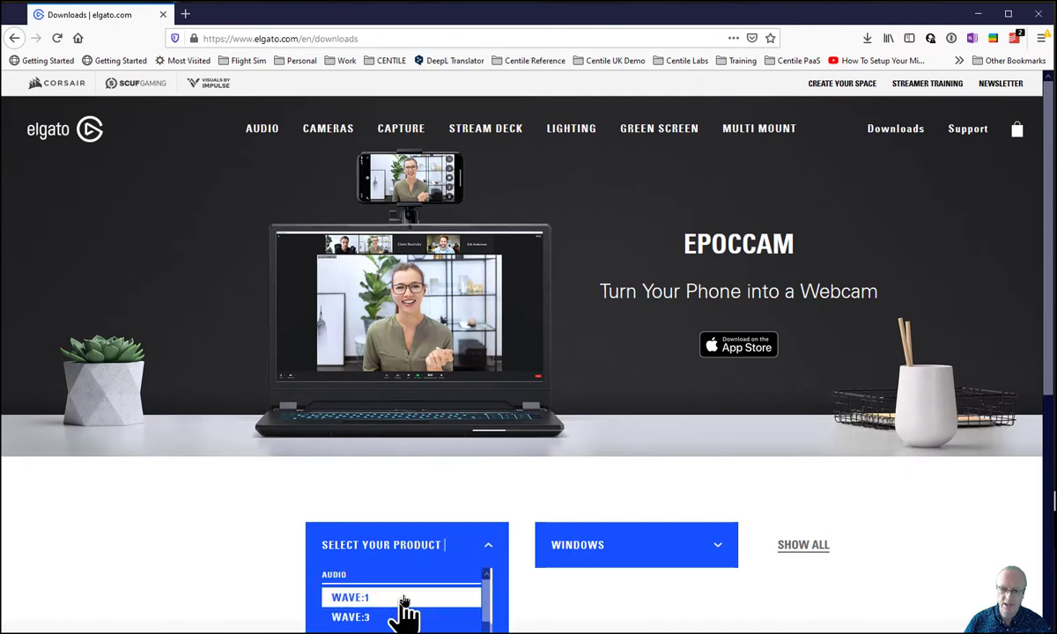
scroll(420, 594, "down", 4)
scroll(420, 595, "up", 5)
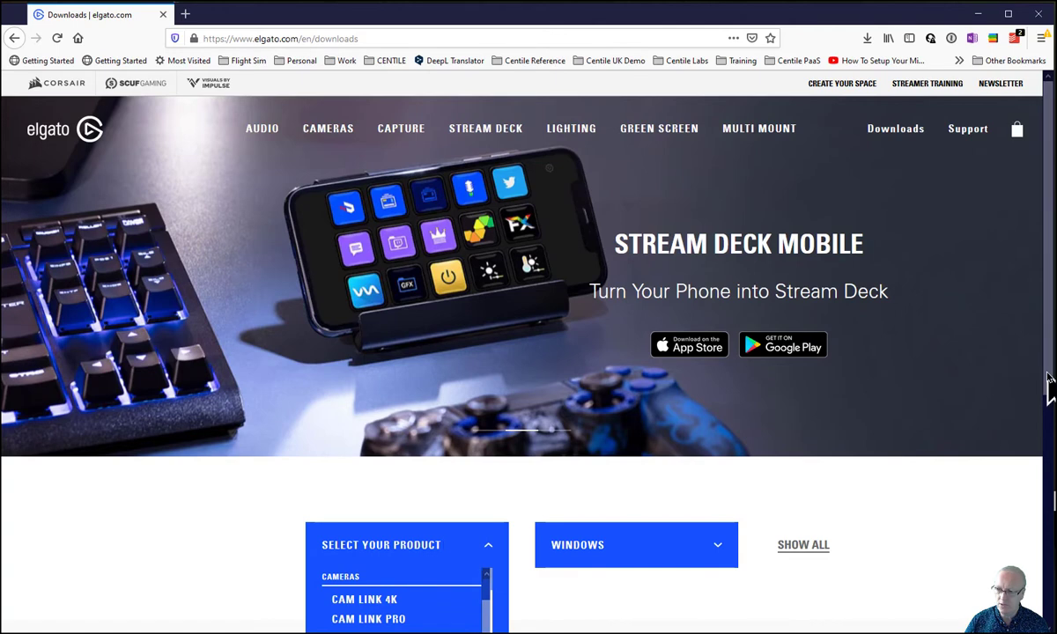
scroll(1039, 465, "down", 3)
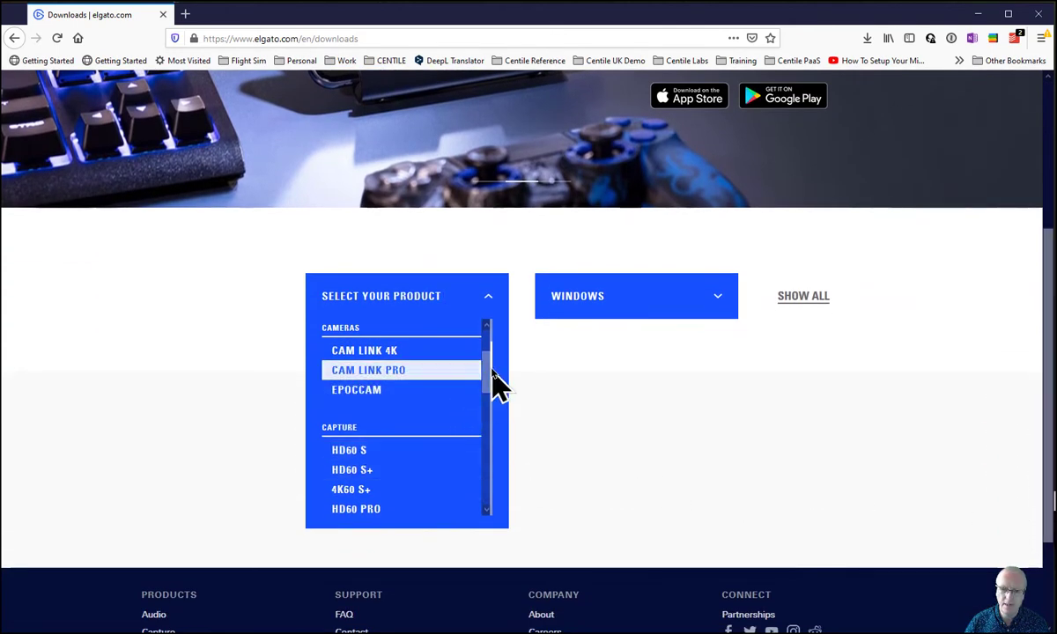
left_click_drag(490, 378, 479, 444)
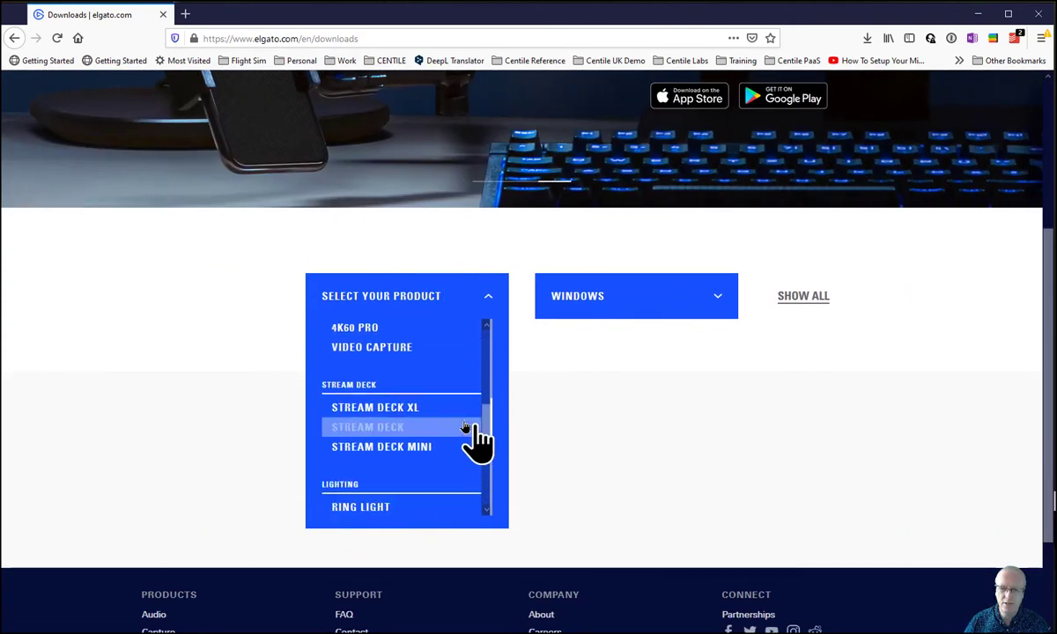
left_click(404, 427)
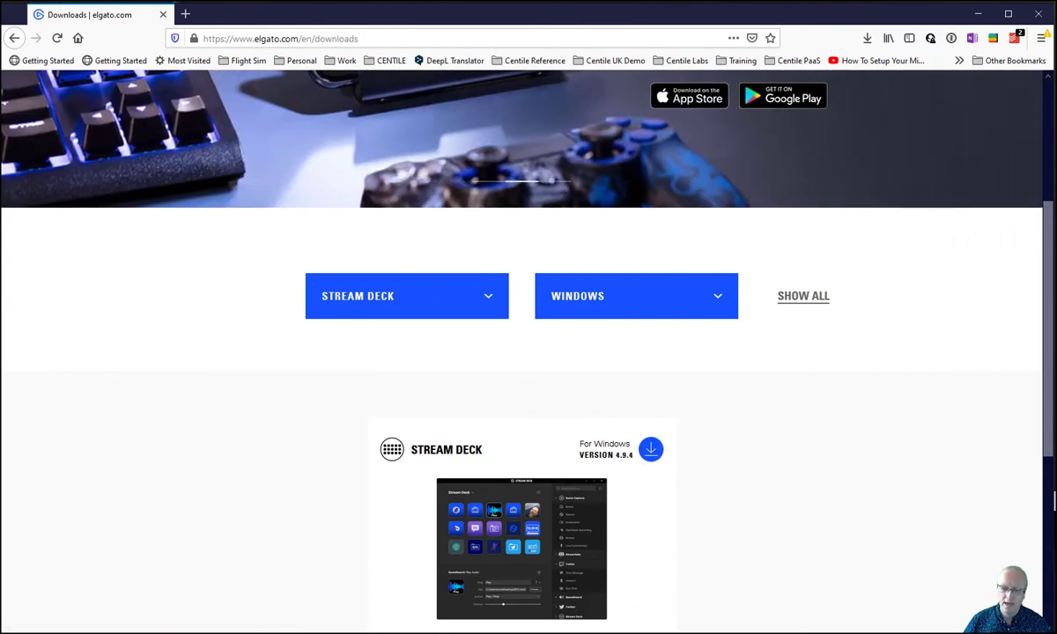
left_click_drag(520, 564, 548, 18)
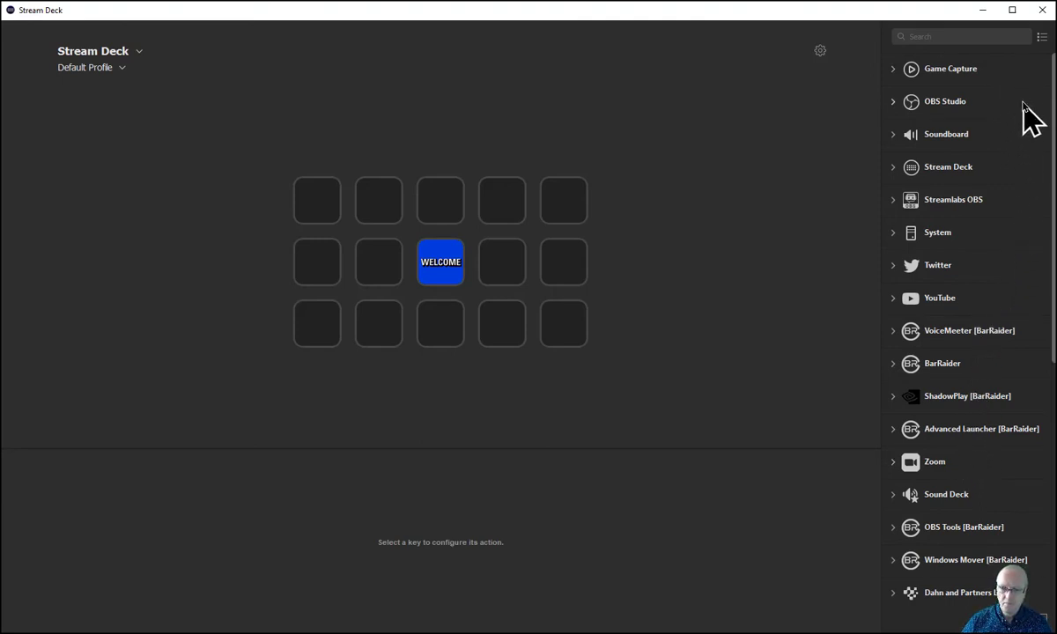
- In the Stream Deck application, look through the actions in the Stream Deck and System categories
left_click(893, 168)
left_click(893, 167)
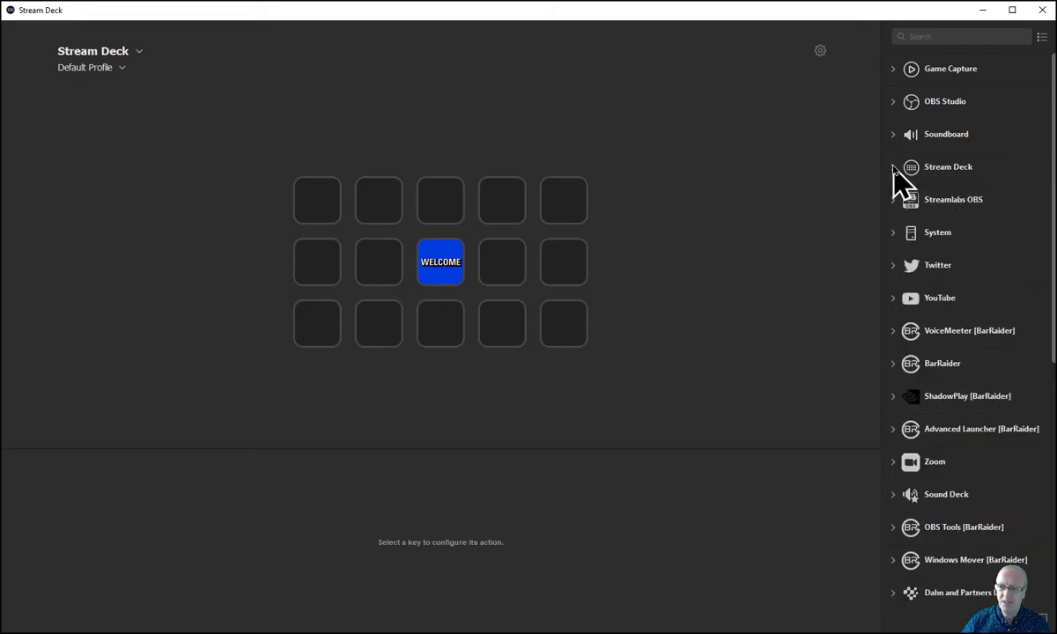
left_click(894, 233)
left_click(897, 236)
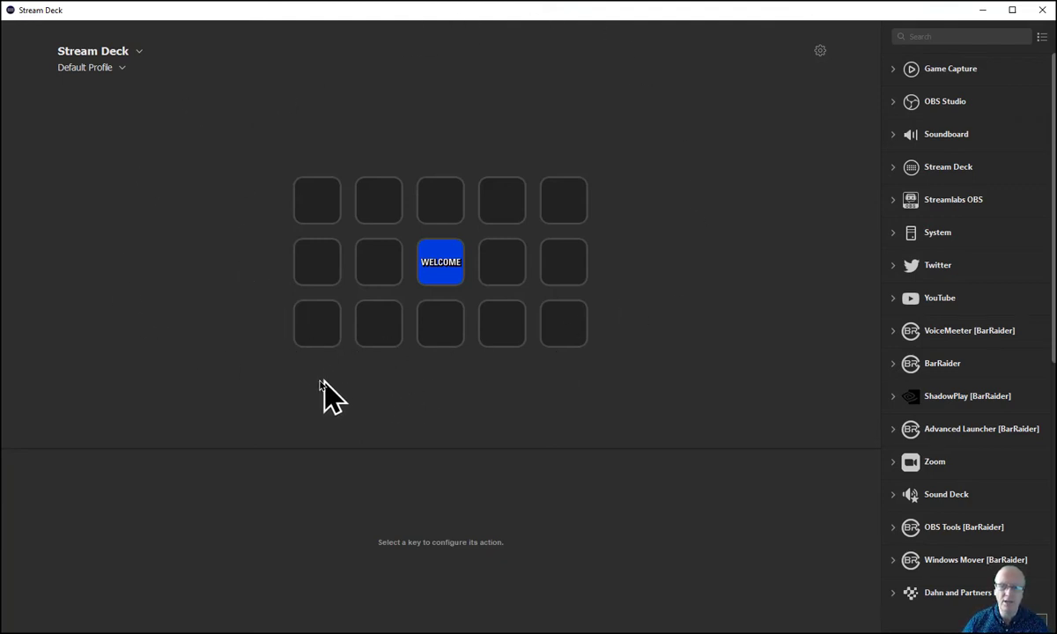
- Compare the key layouts of the Stream Deck XL, iPad mini and iPhone devices, and return to the Stream Deck device
left_click(136, 53)
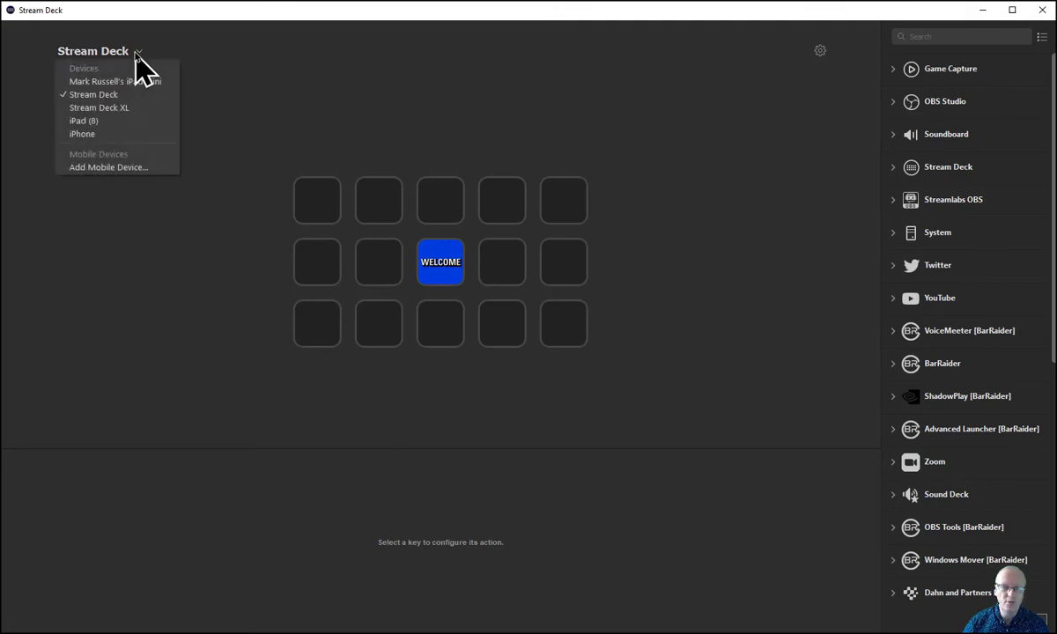
left_click(129, 108)
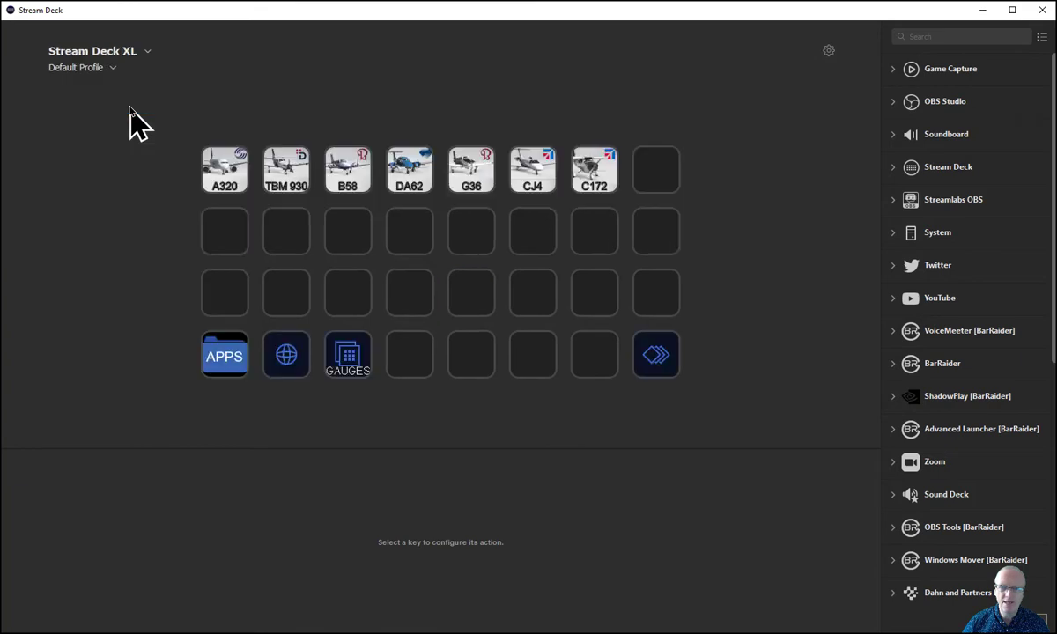
left_click(142, 53)
left_click(126, 82)
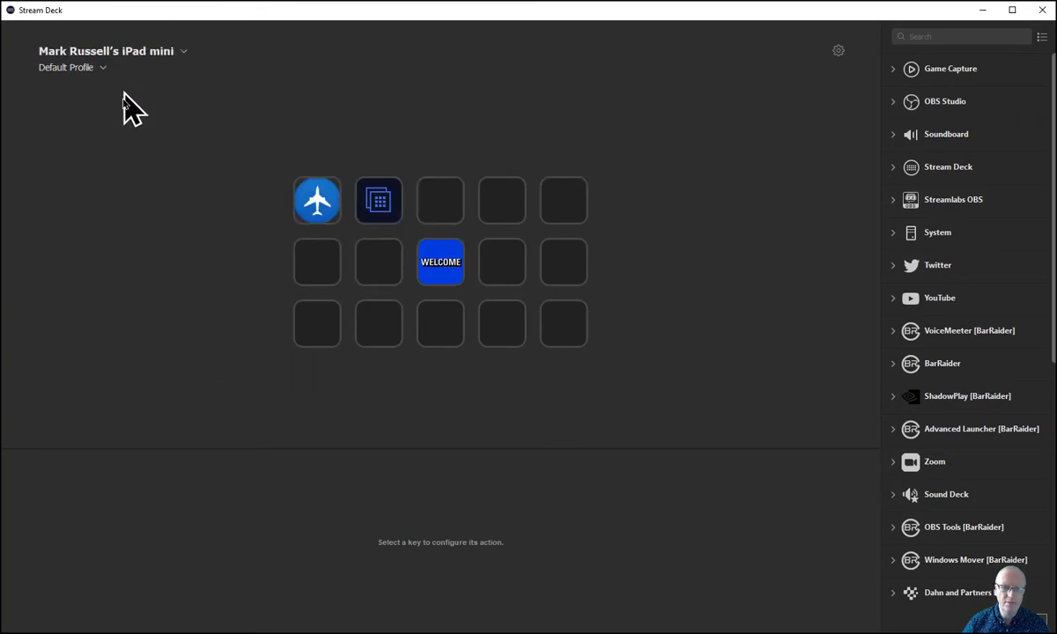
left_click(181, 55)
left_click(134, 133)
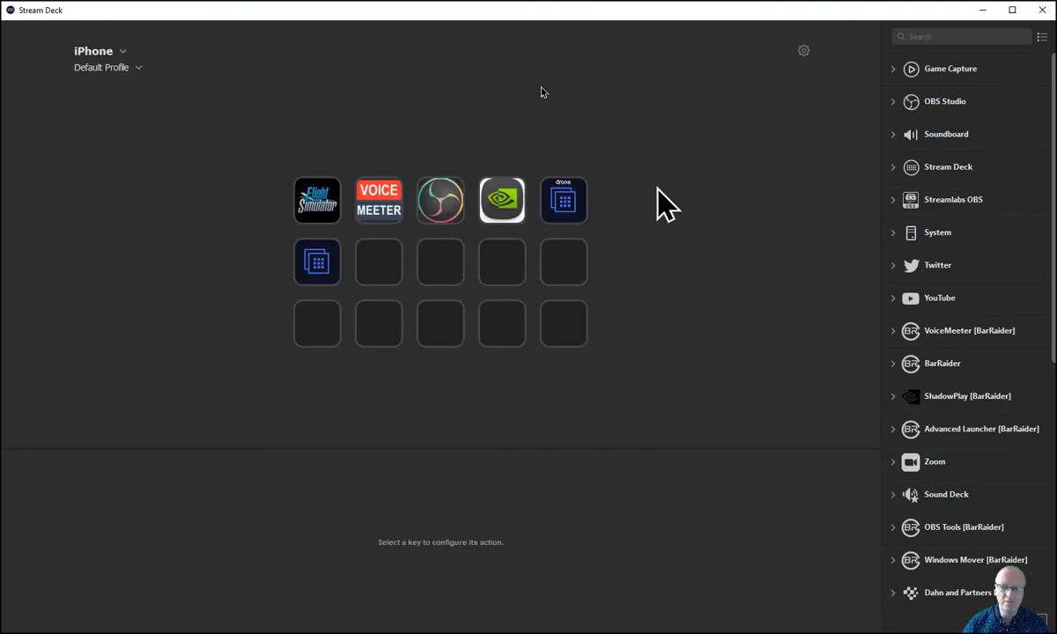
left_click(124, 53)
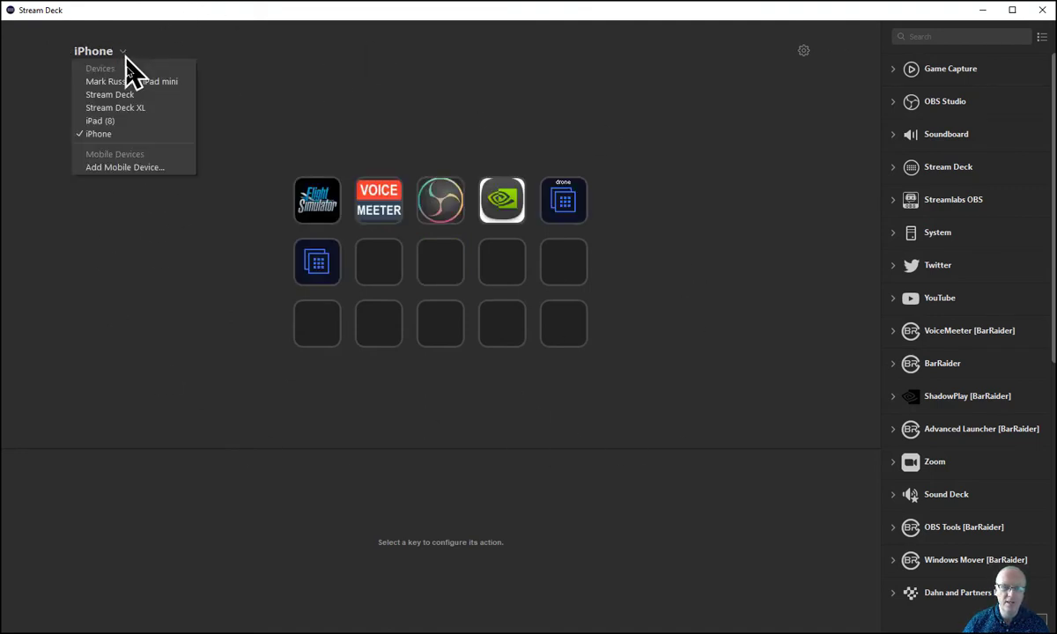
left_click(133, 97)
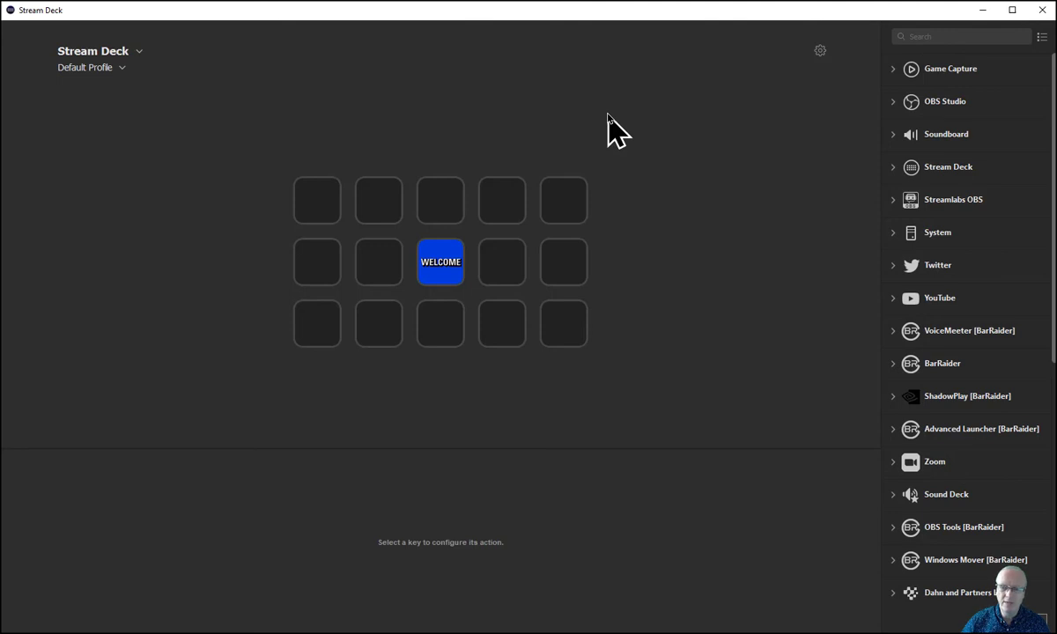
- View and close the Welcome key's web page, and delete the Welcome key from the Default Profile
left_click(438, 266)
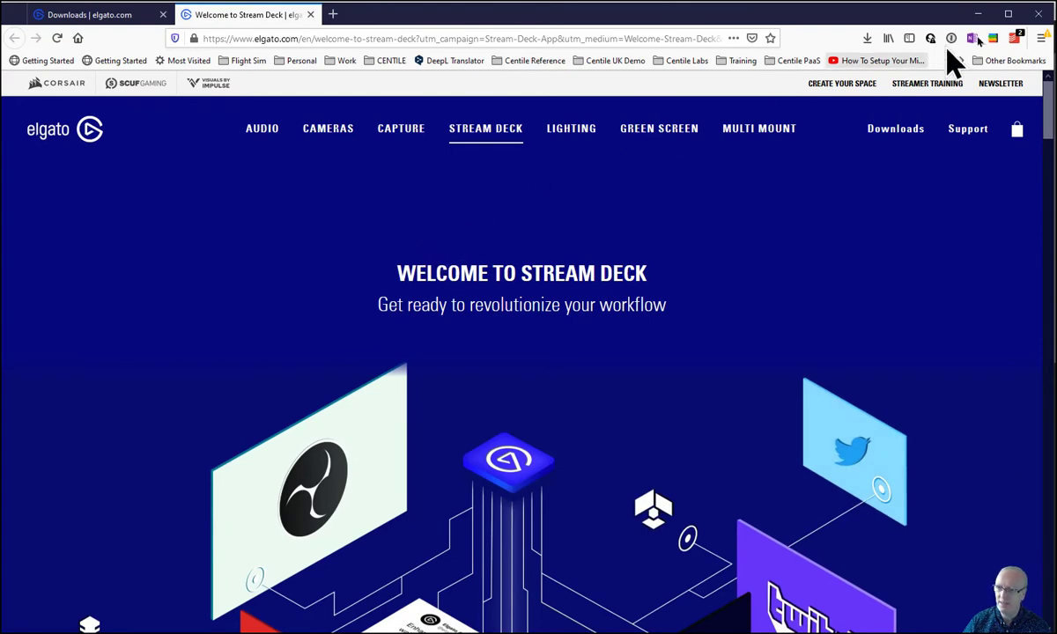
left_click(1038, 14)
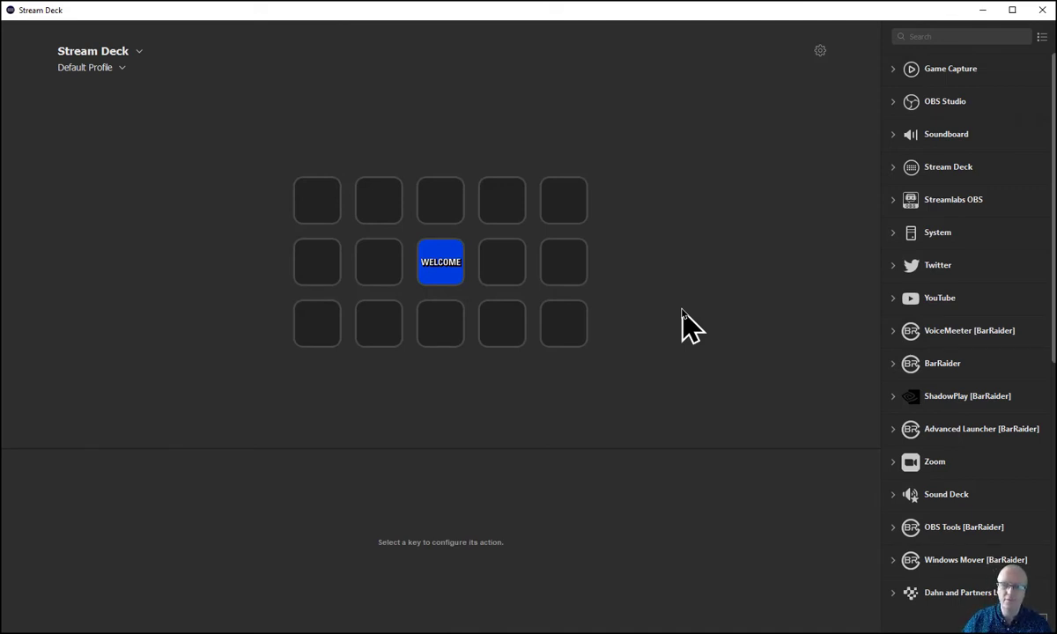
right_click(439, 268)
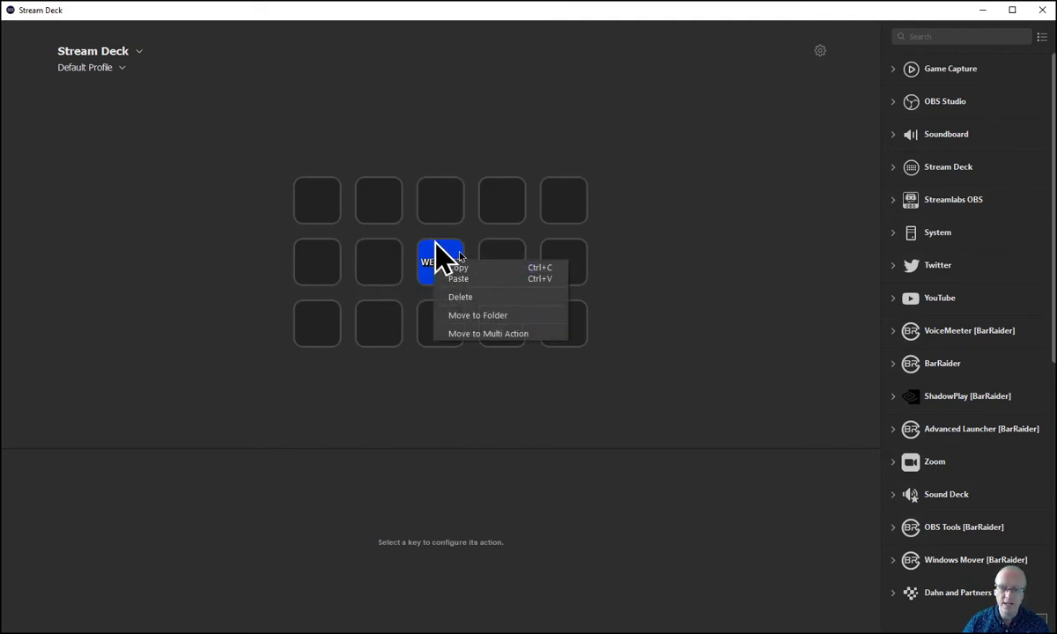
left_click(497, 299)
left_click(549, 357)
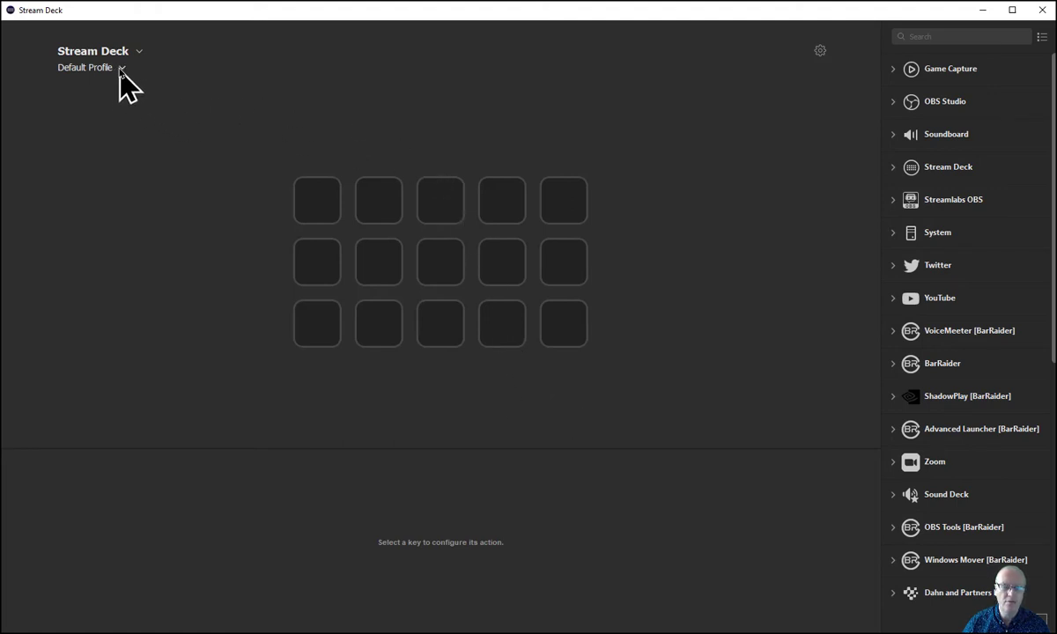
- Create a new profile for the Stream Deck device and delete its Welcome key
left_click(122, 69)
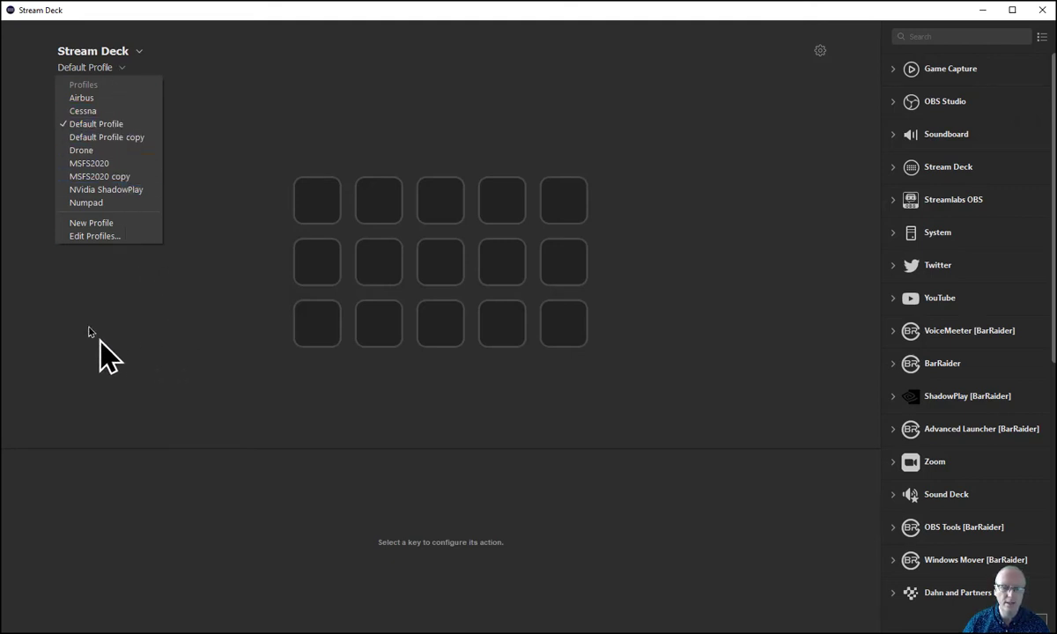
left_click(105, 225)
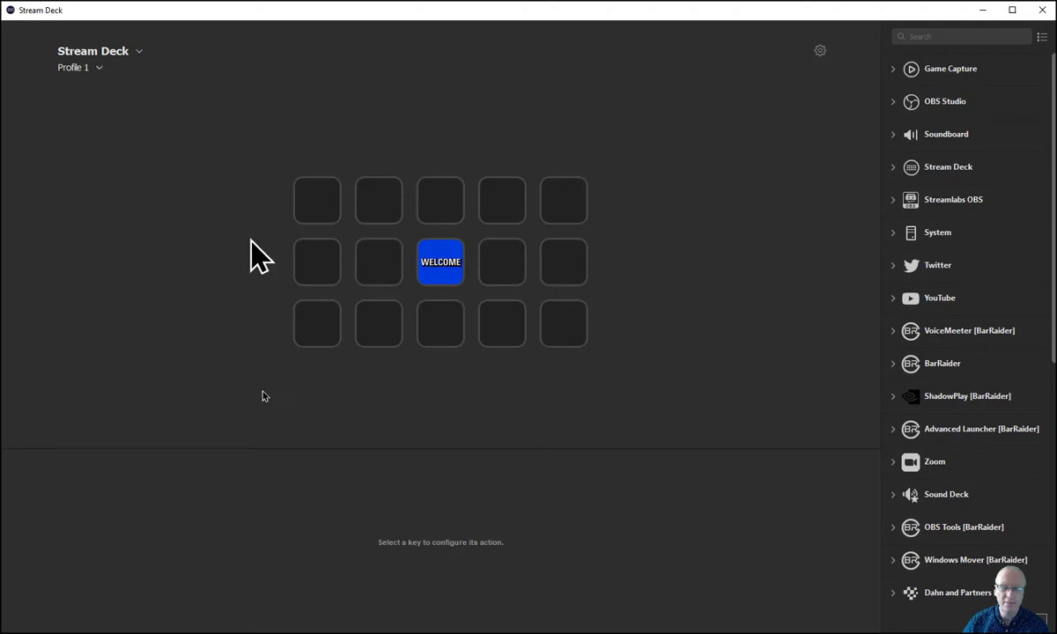
right_click(446, 261)
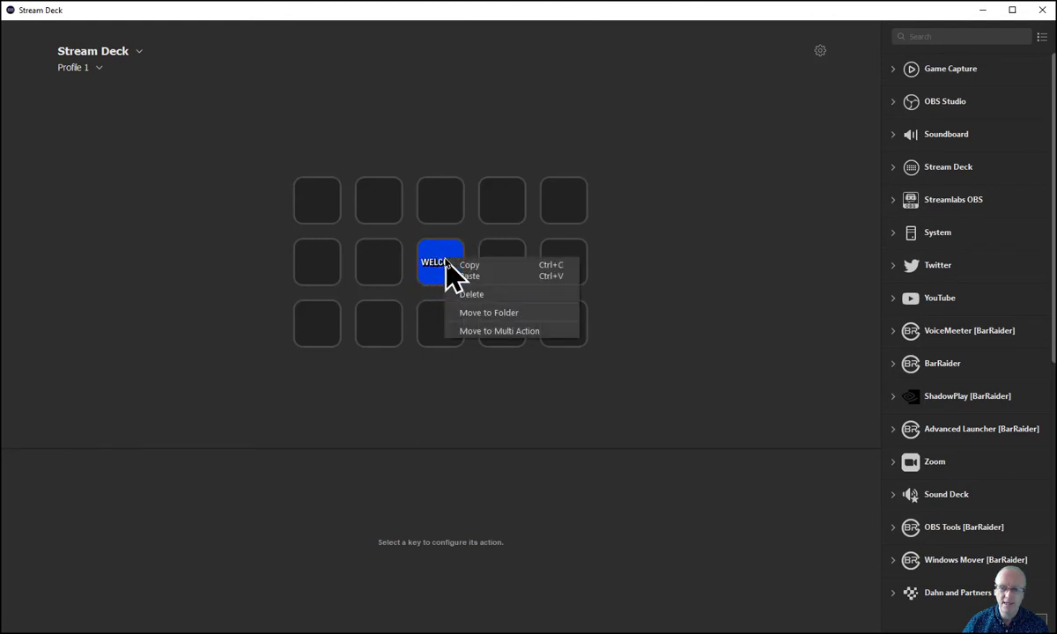
left_click(475, 297)
left_click(555, 358)
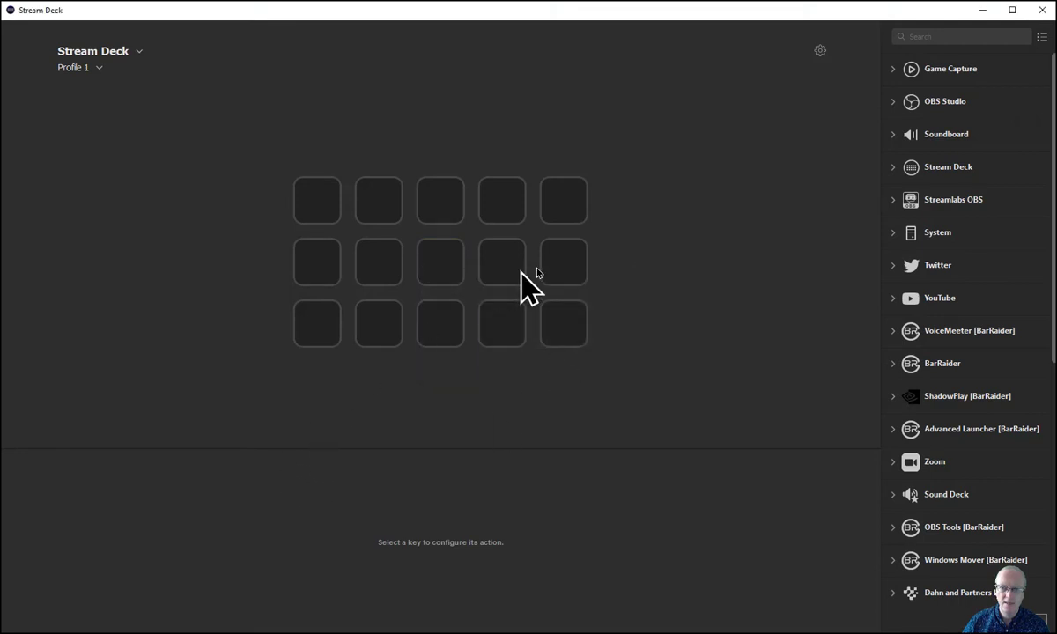
- Switch to the Default Profile and rename Profile 1 as AirbusViews in the profile preferences
left_click(96, 70)
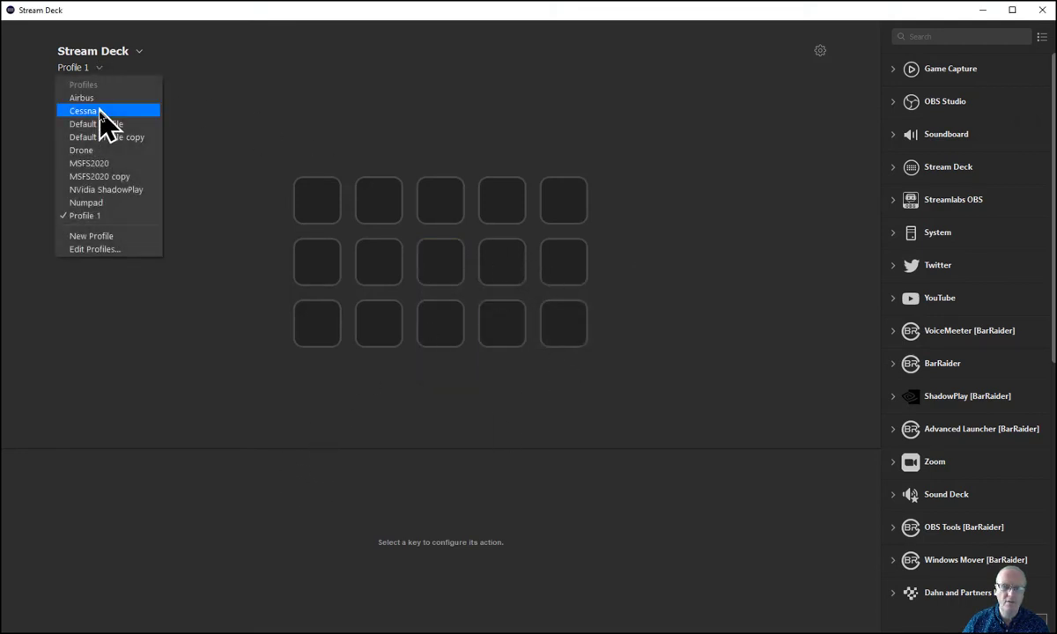
left_click(98, 124)
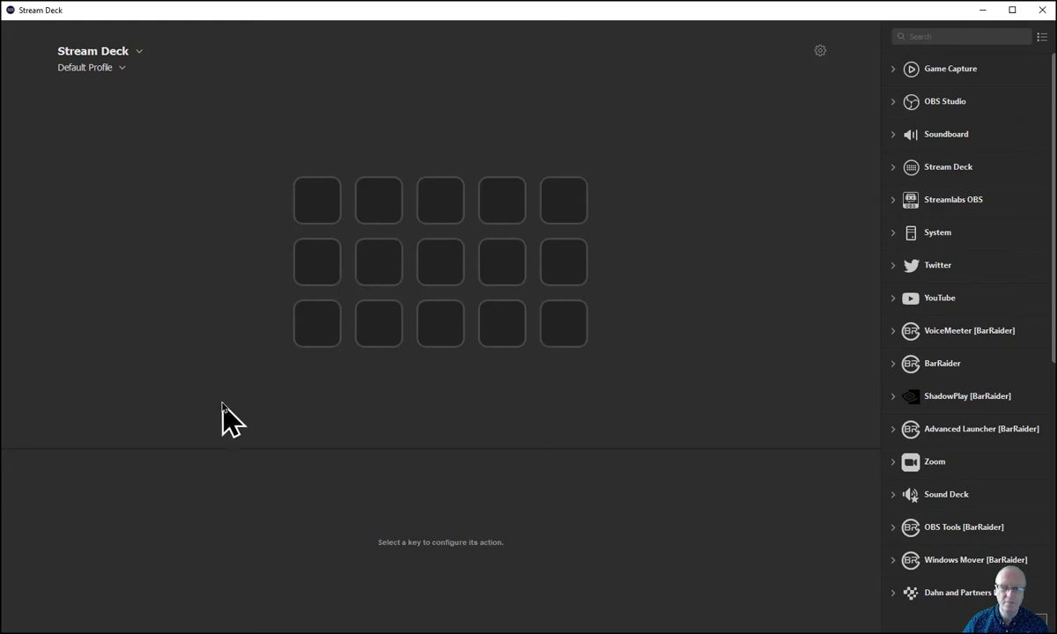
left_click(119, 69)
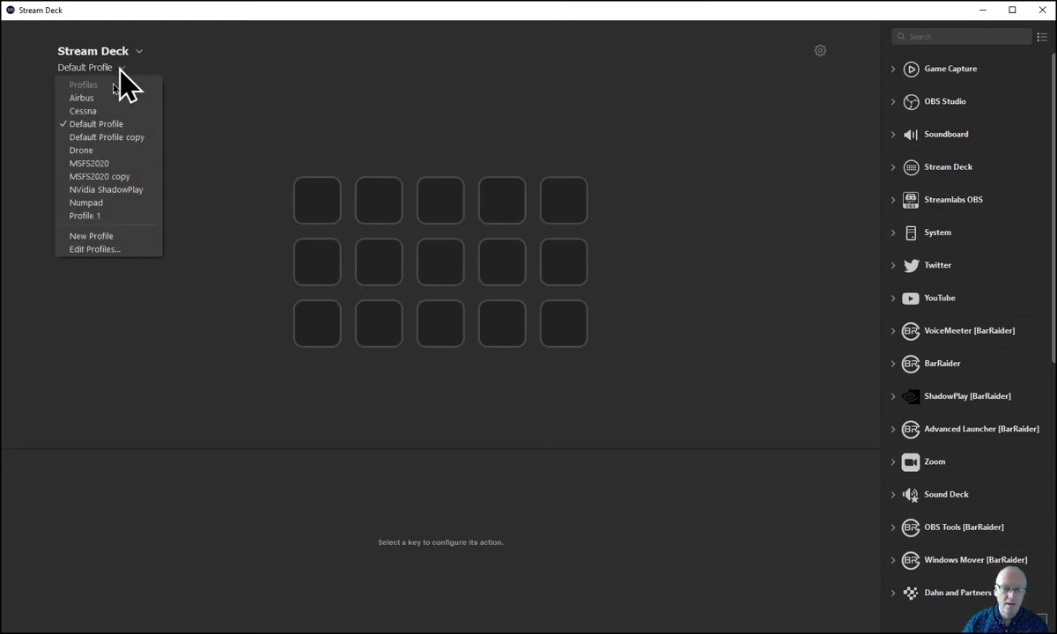
left_click(111, 251)
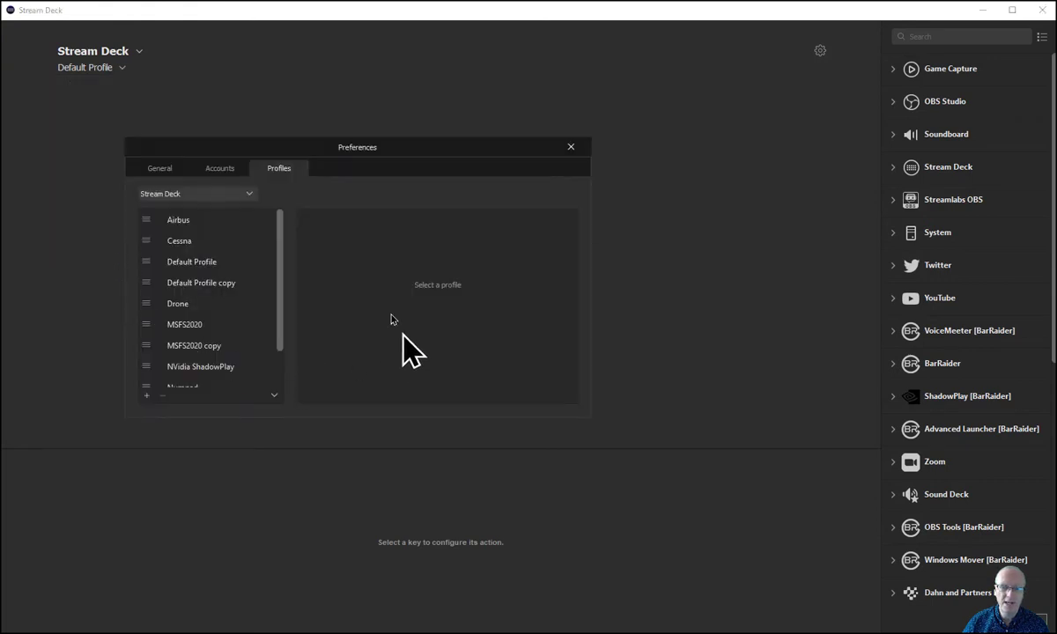
left_click_drag(279, 276, 267, 354)
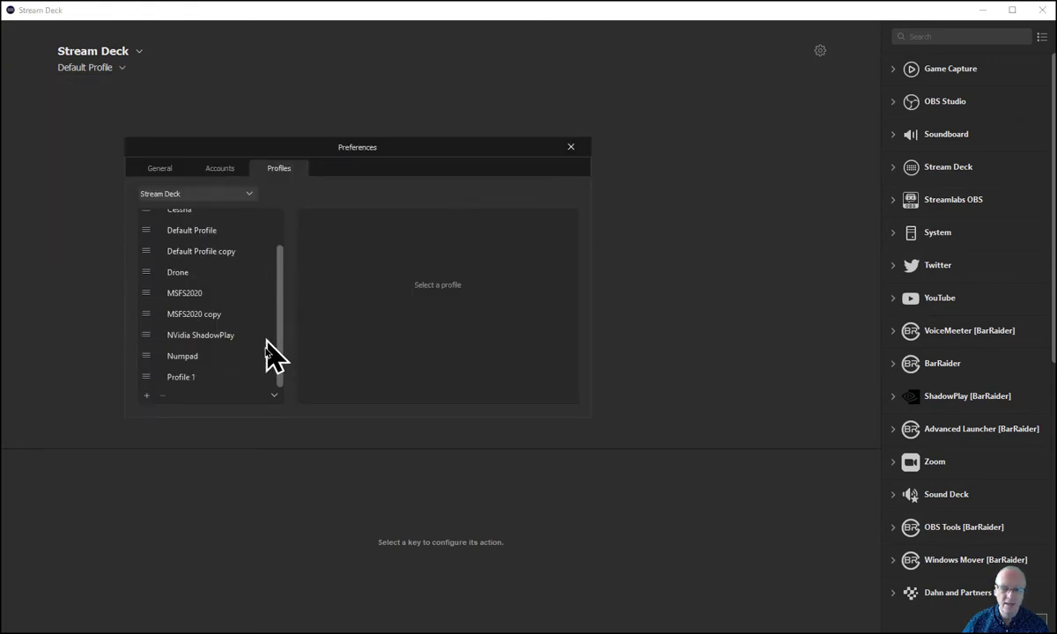
left_click(180, 377)
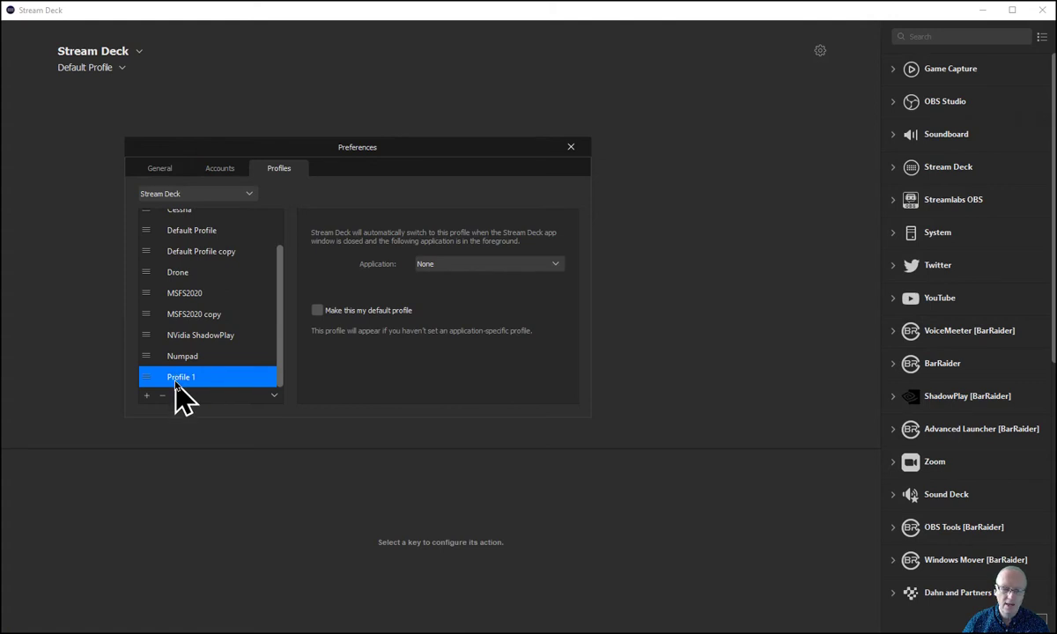
right_click(175, 384)
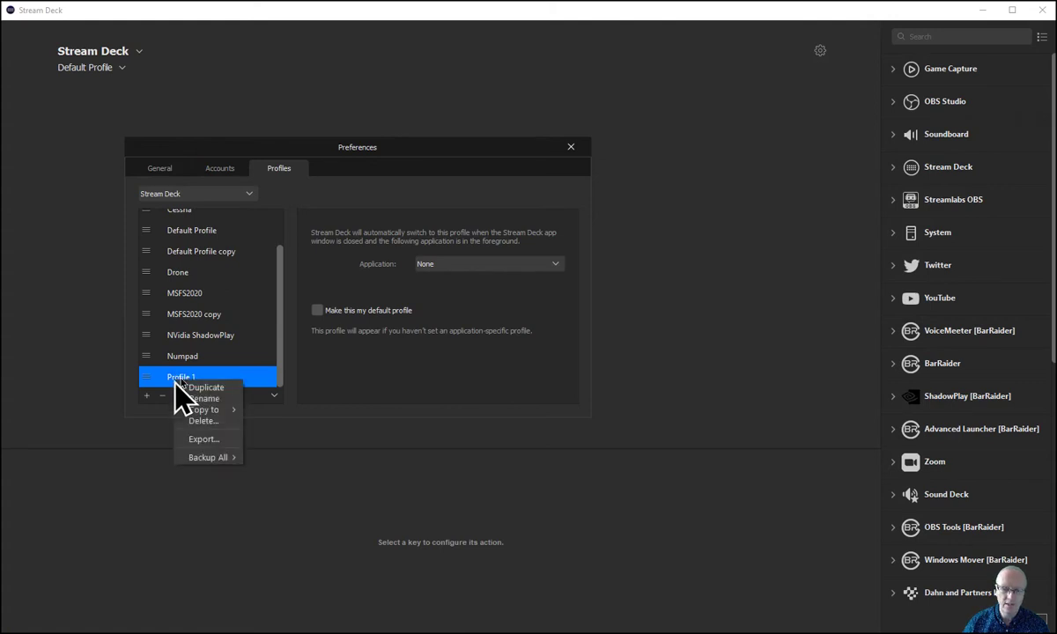
left_click(219, 401)
type("AirbusViews")
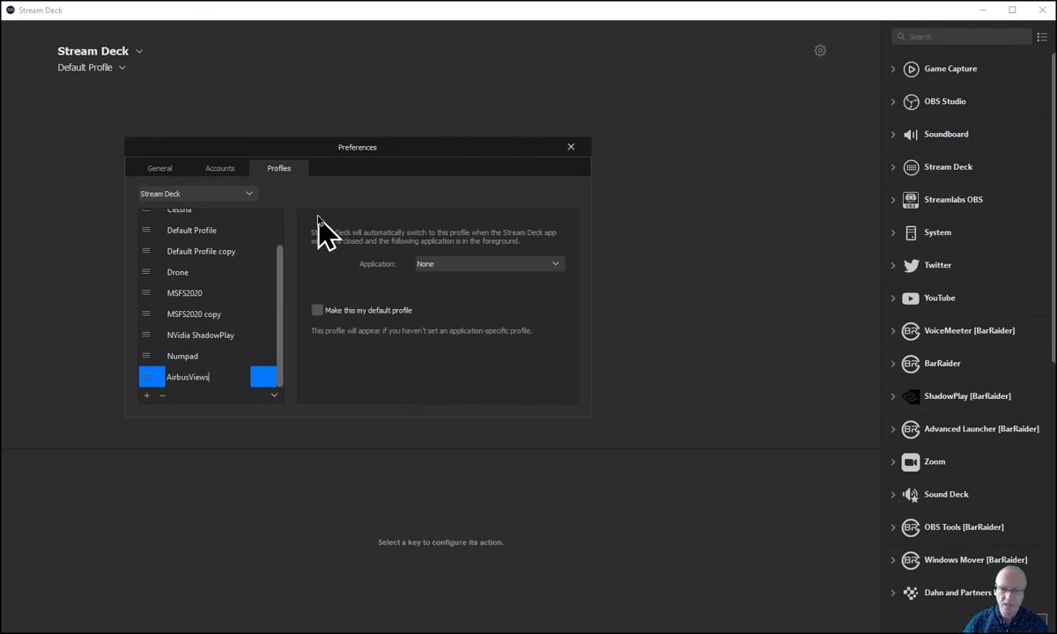
left_click(569, 148)
- View the empty AirbusViews profile, and return to the Default Profile
left_click(109, 68)
left_click(107, 224)
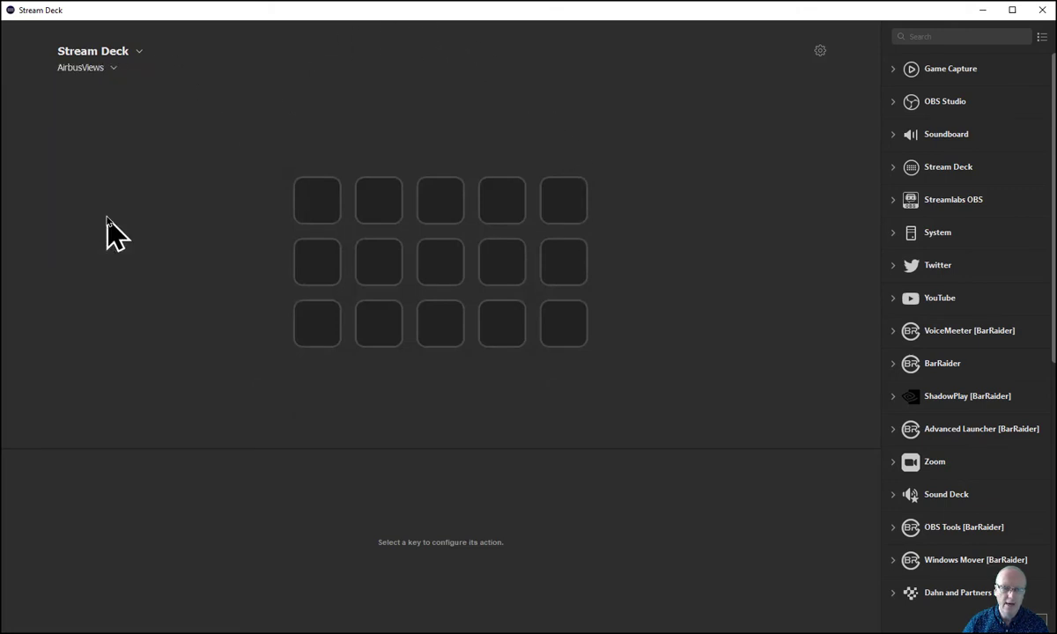
left_click(112, 69)
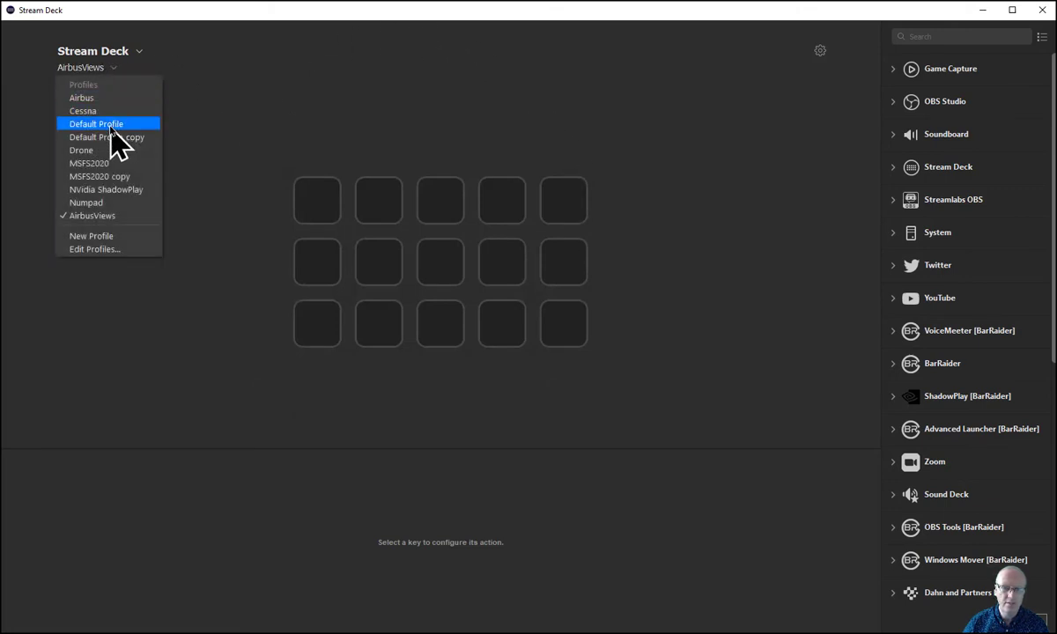
left_click(111, 126)
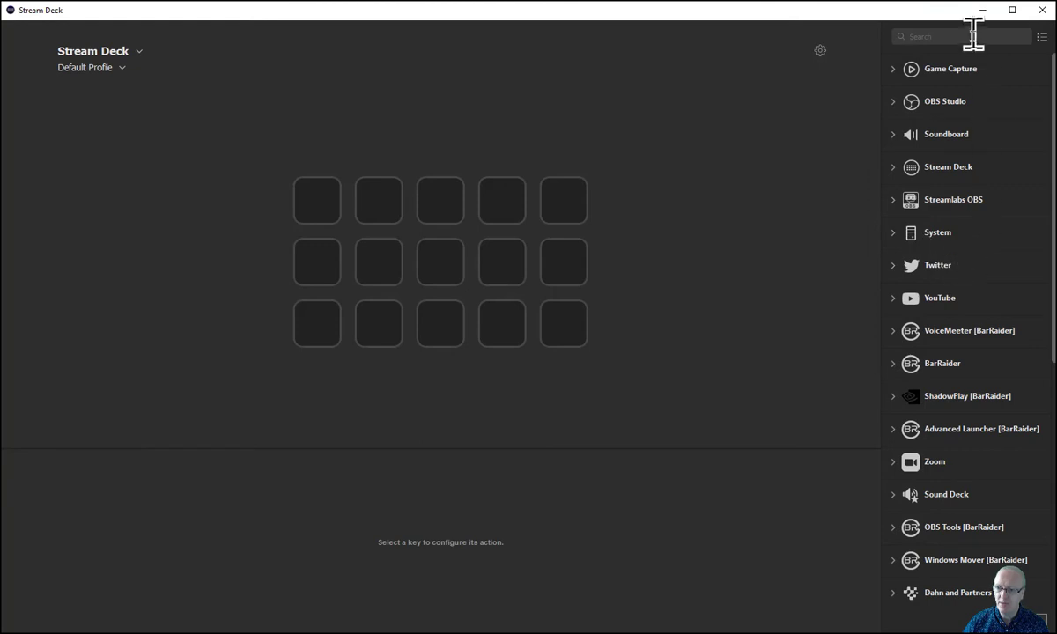
- Add a Switch Profile action to the first key of the Default Profile, with AirbusViews as its target profile
left_click(892, 169)
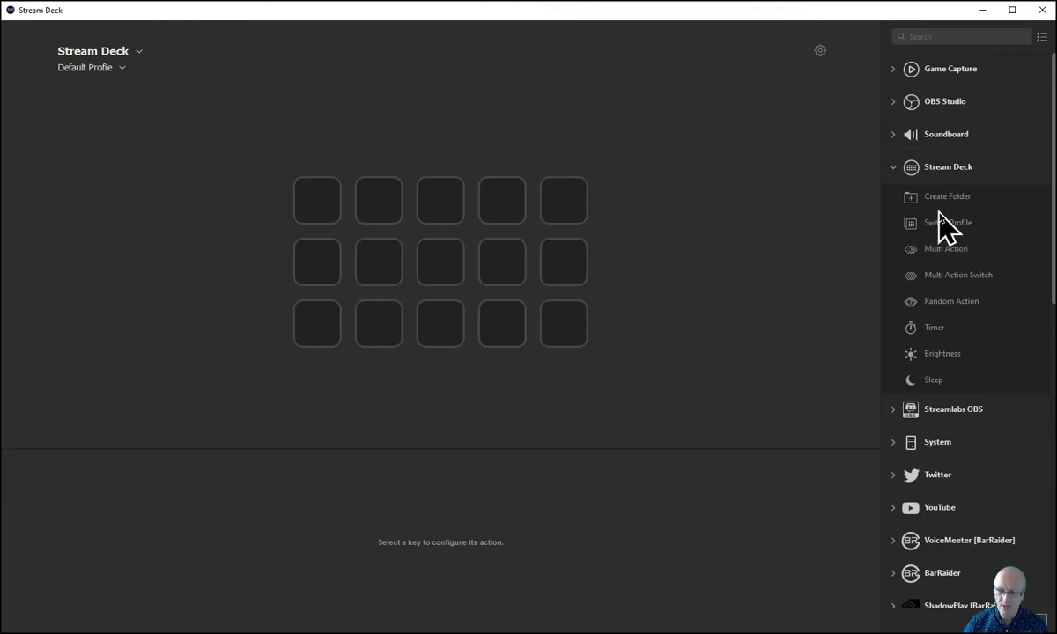
left_click_drag(941, 225, 333, 219)
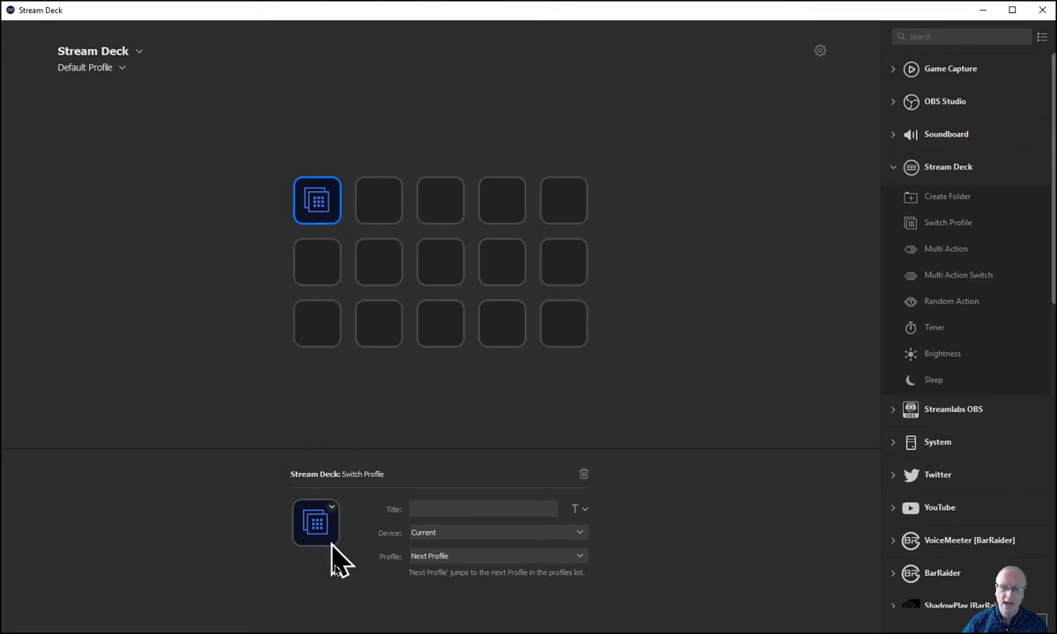
left_click(577, 558)
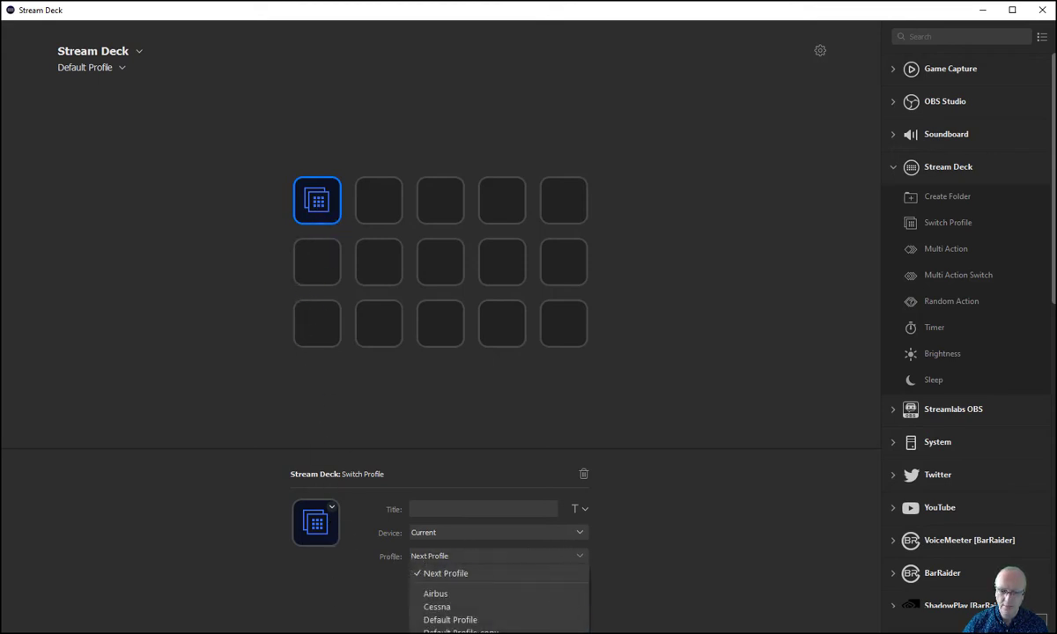
left_click(460, 632)
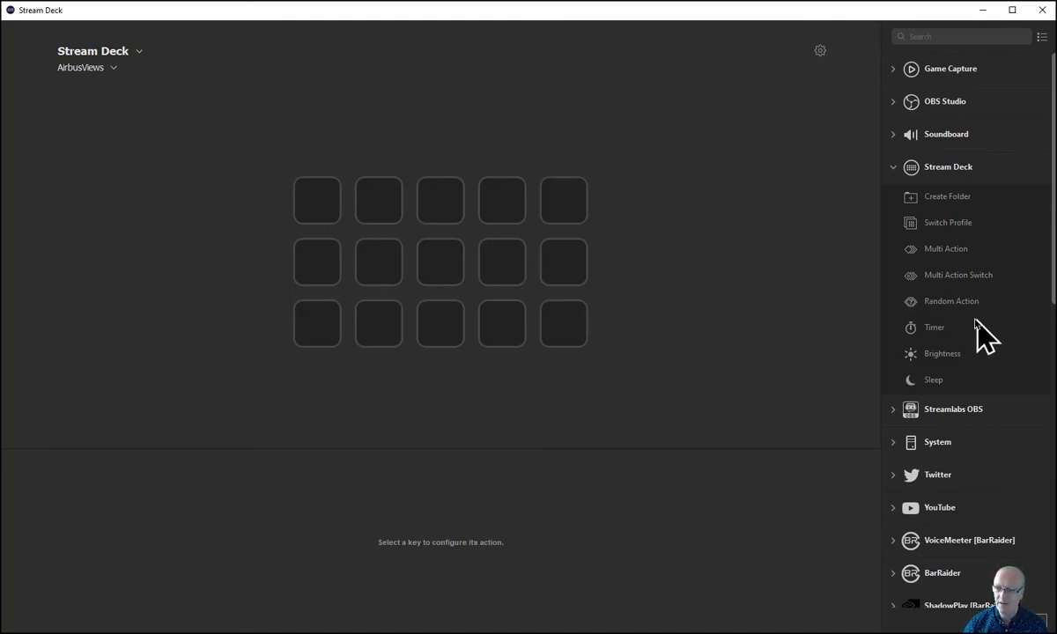
- Add a Switch Profile action titled Home to the first key of the AirbusViews profile, targeting the Default Profile
left_click_drag(944, 226, 313, 204)
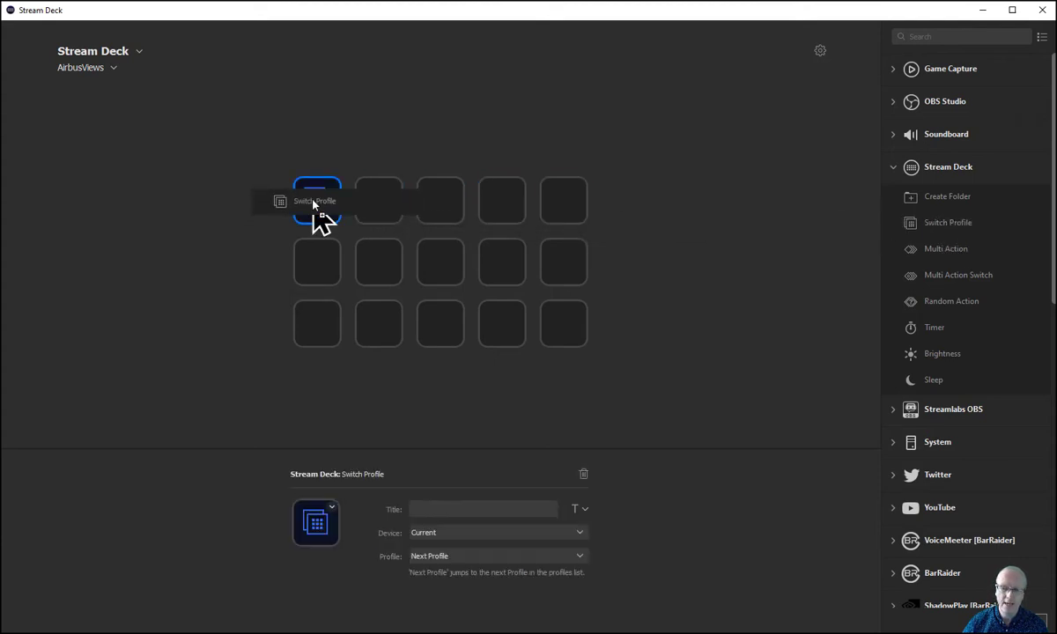
left_click(578, 557)
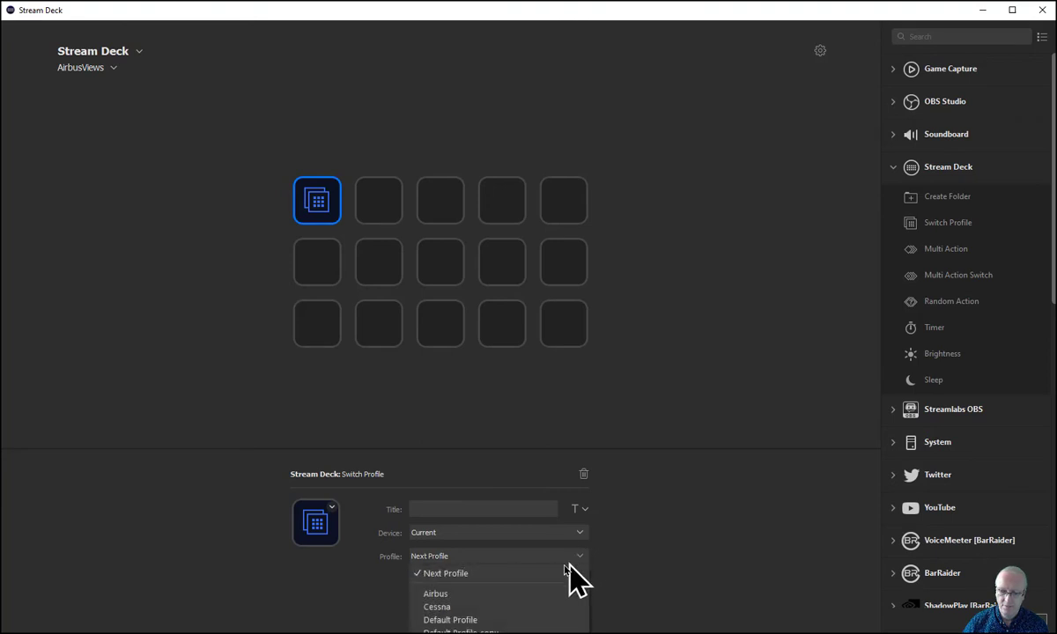
left_click(505, 620)
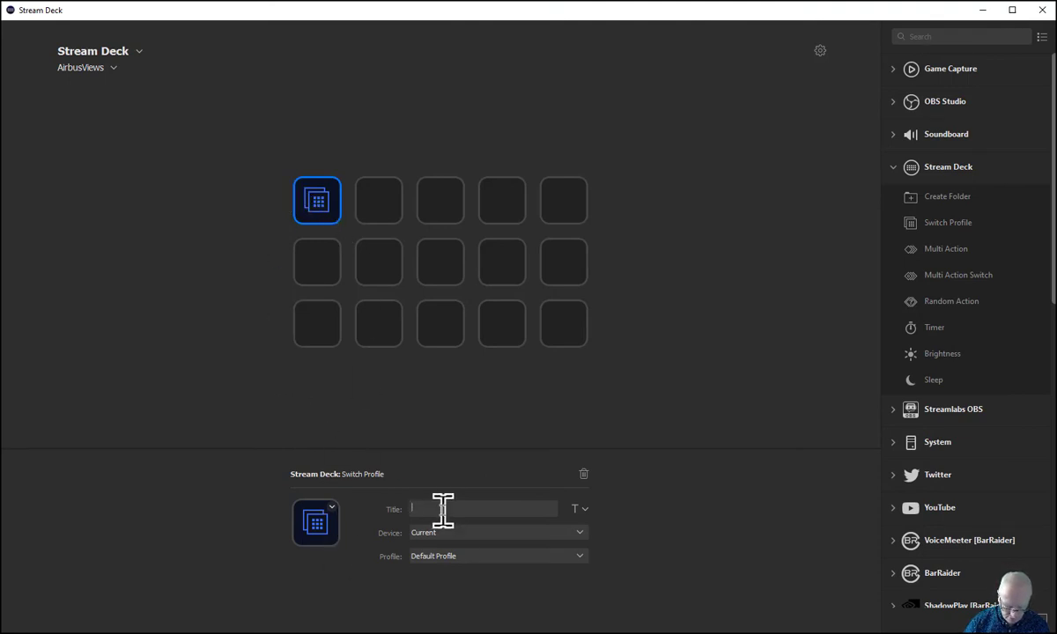
type("ome")
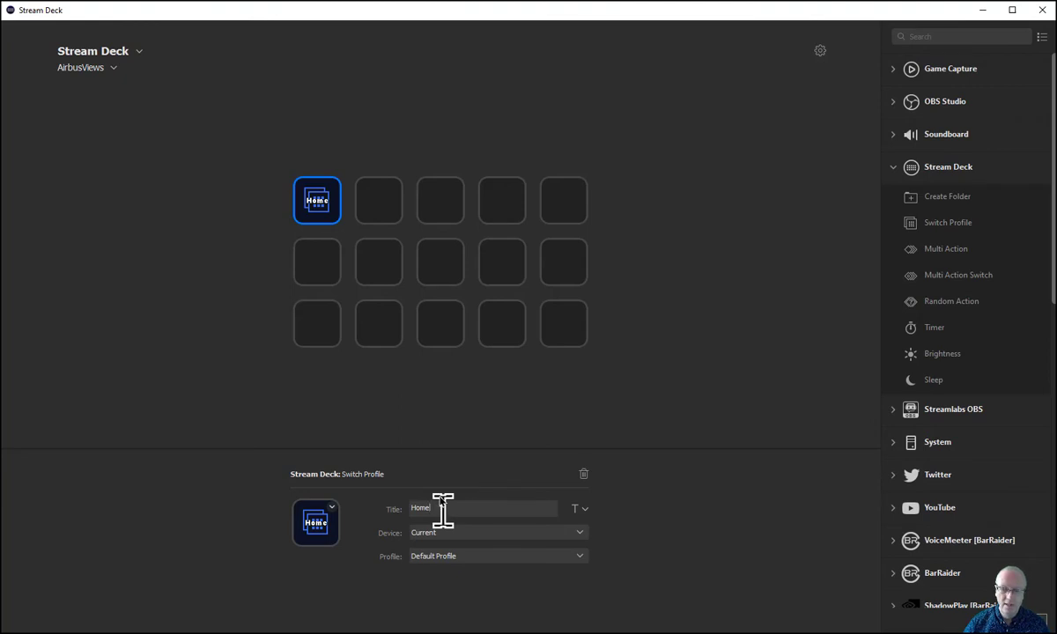
- Format the Home key's title at 14 pt in red
left_click(584, 510)
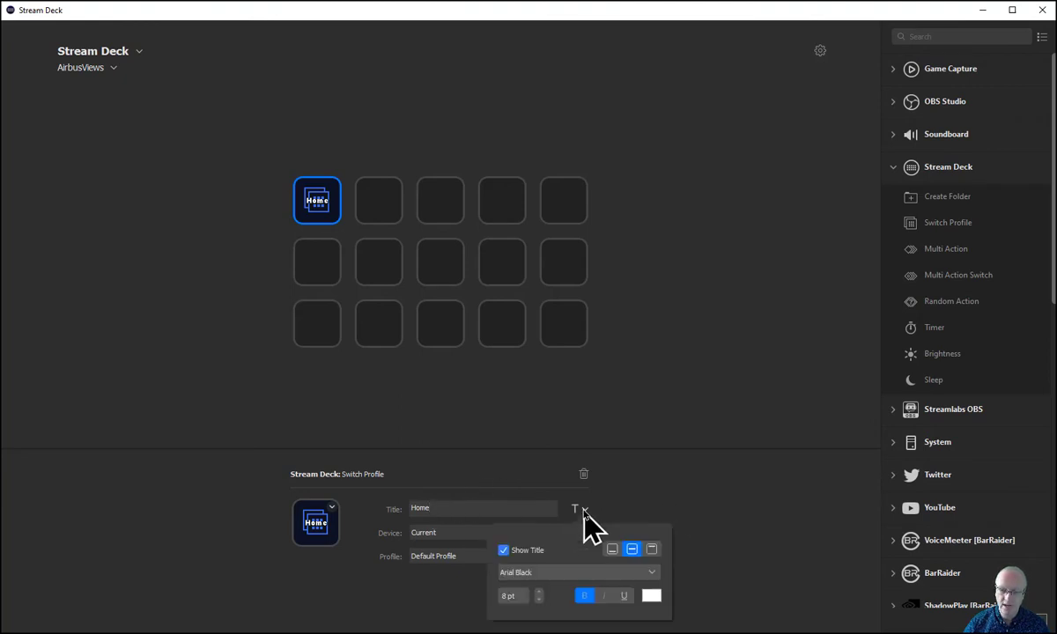
left_click(539, 594)
left_click(539, 594)
left_click(539, 595)
left_click(539, 594)
left_click(539, 595)
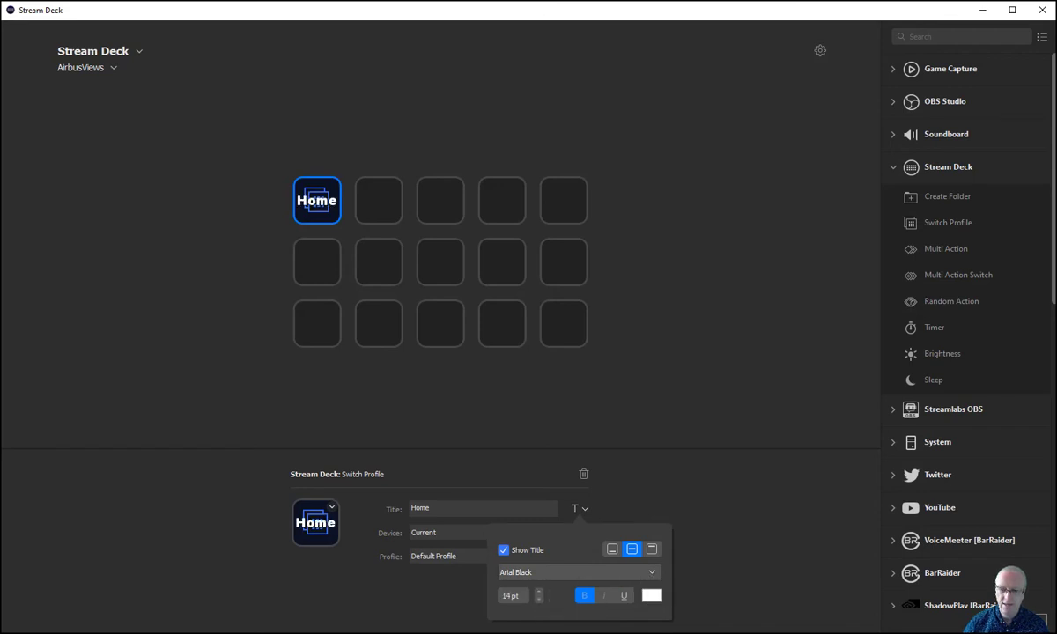
left_click(651, 595)
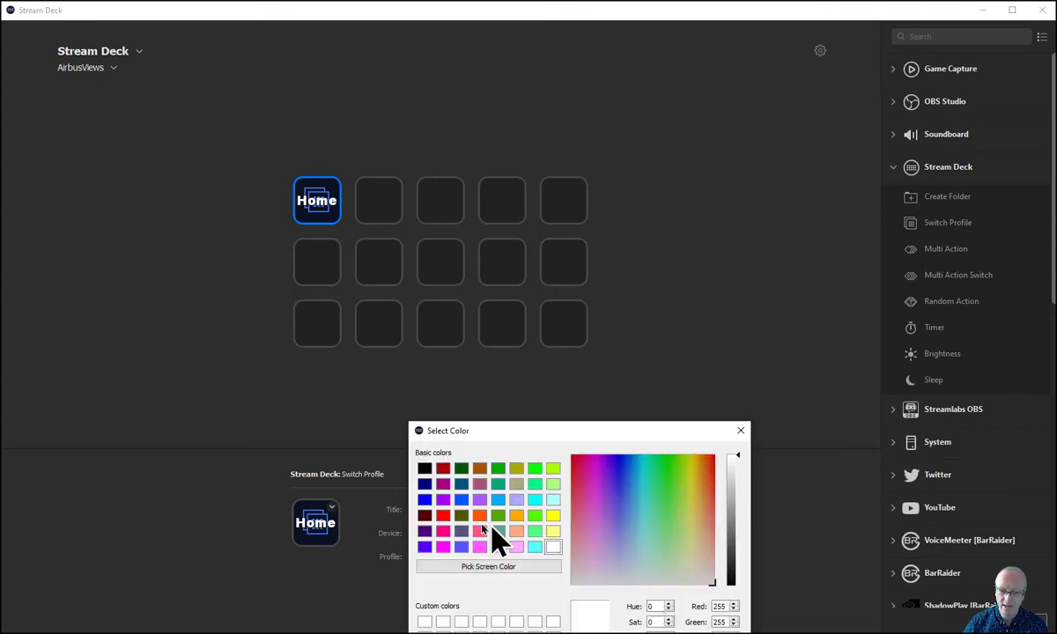
left_click(443, 516)
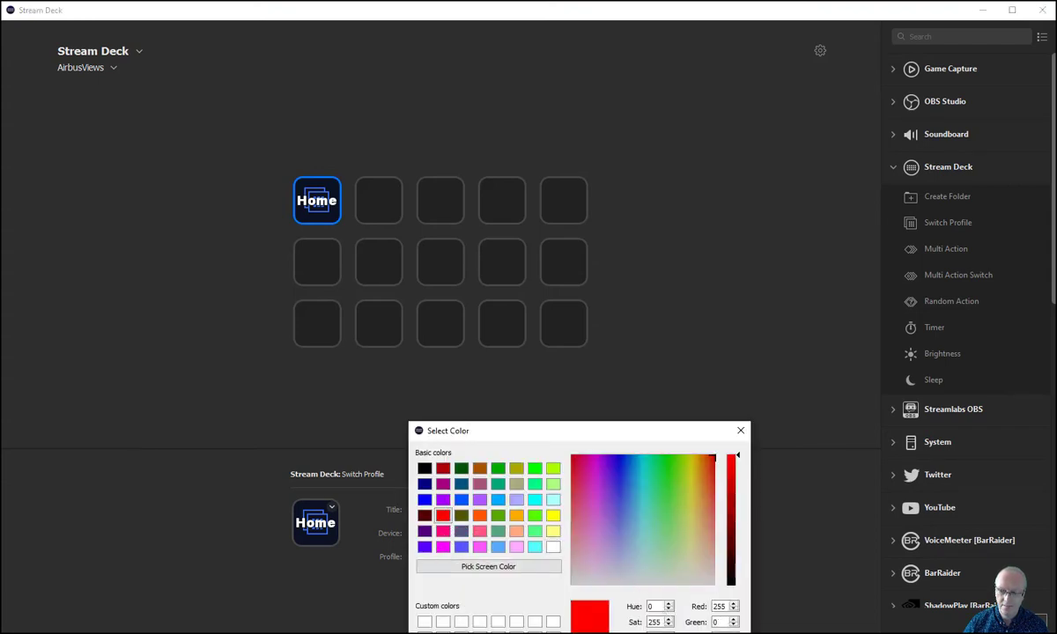
key("Return")
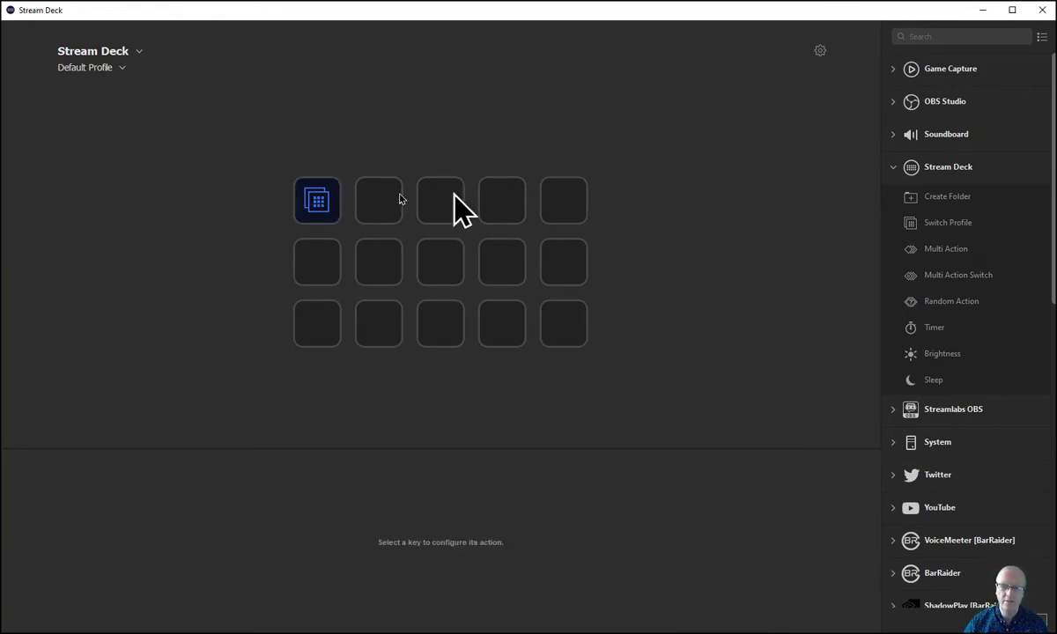
- Title the Default Profile's Switch Profile key Airbus Views, with the two words on separate lines
left_click(317, 206)
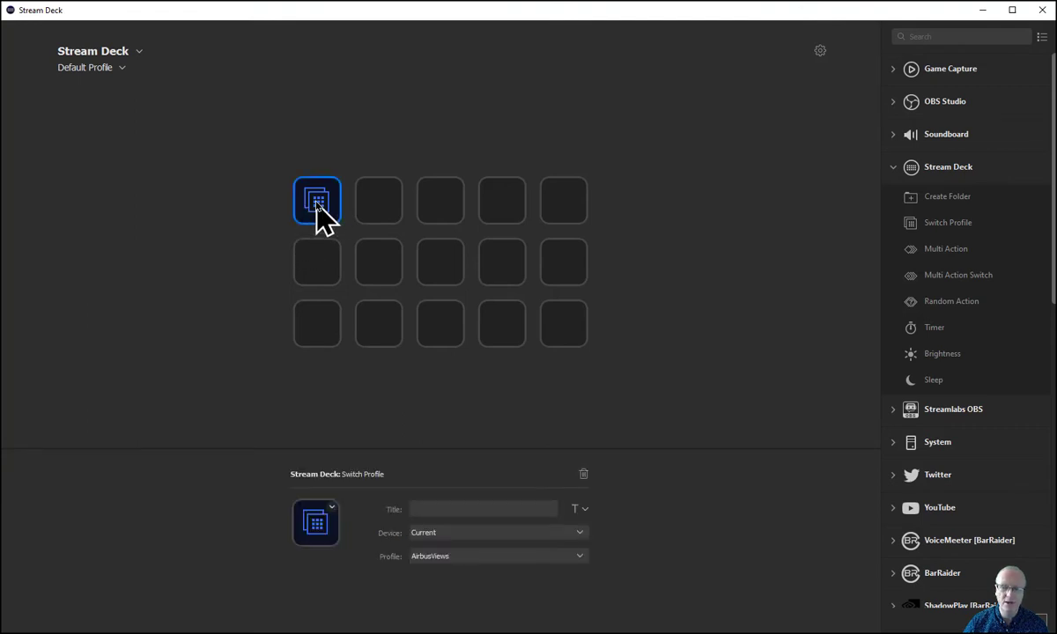
left_click(578, 555)
left_click(579, 556)
left_click(468, 509)
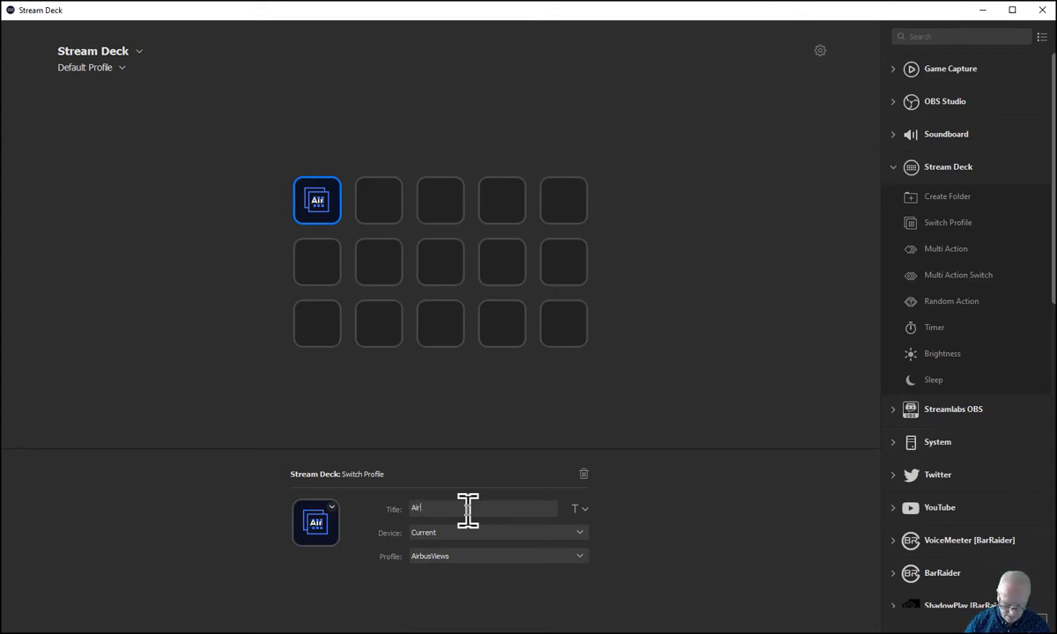
type("Airbus Views")
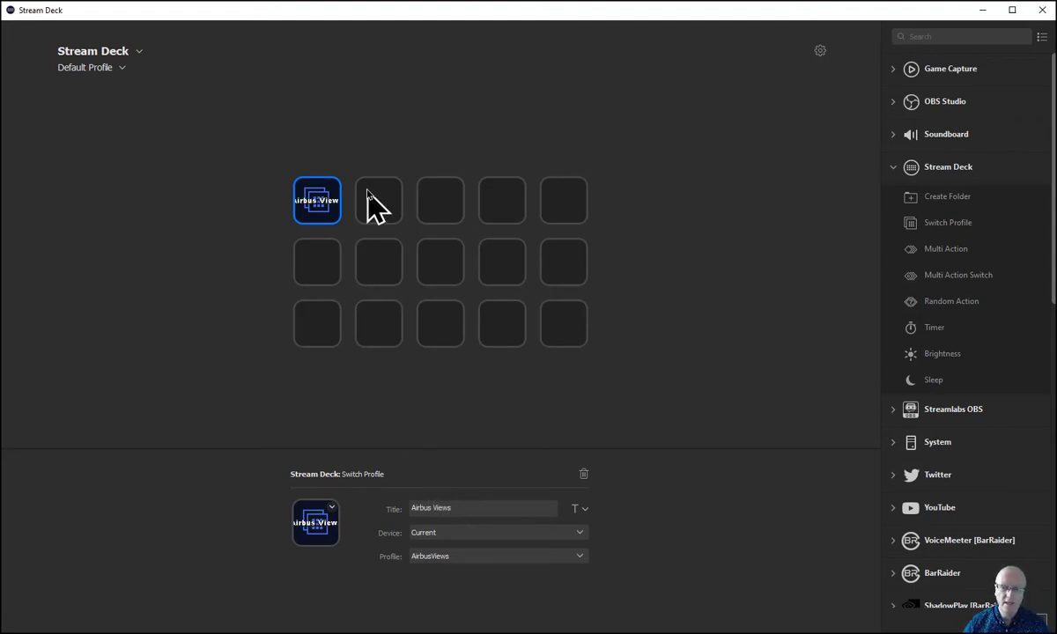
double_click(428, 507)
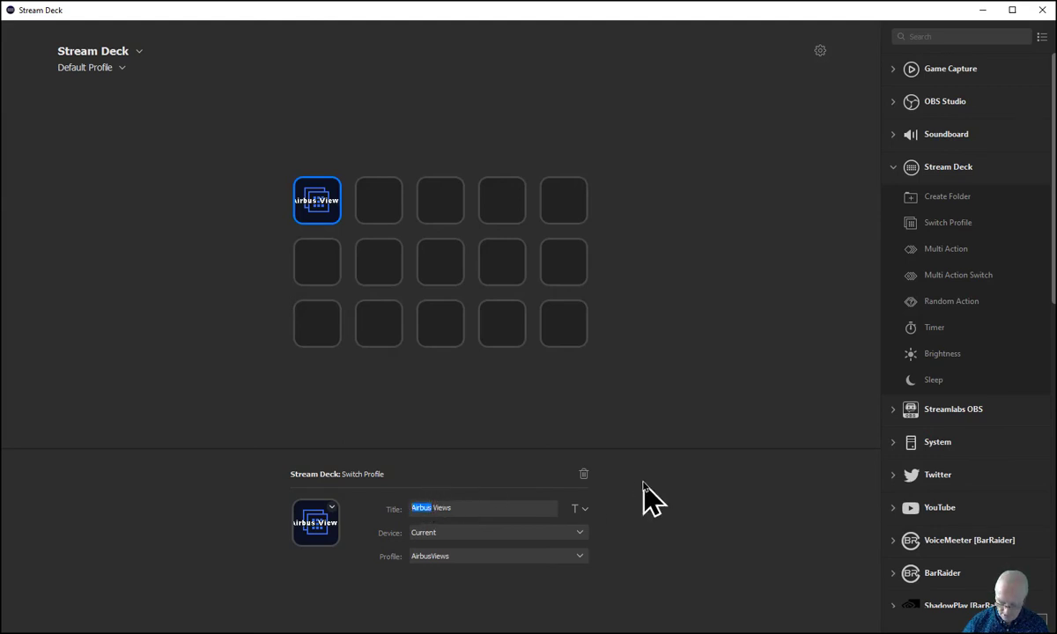
key("Return")
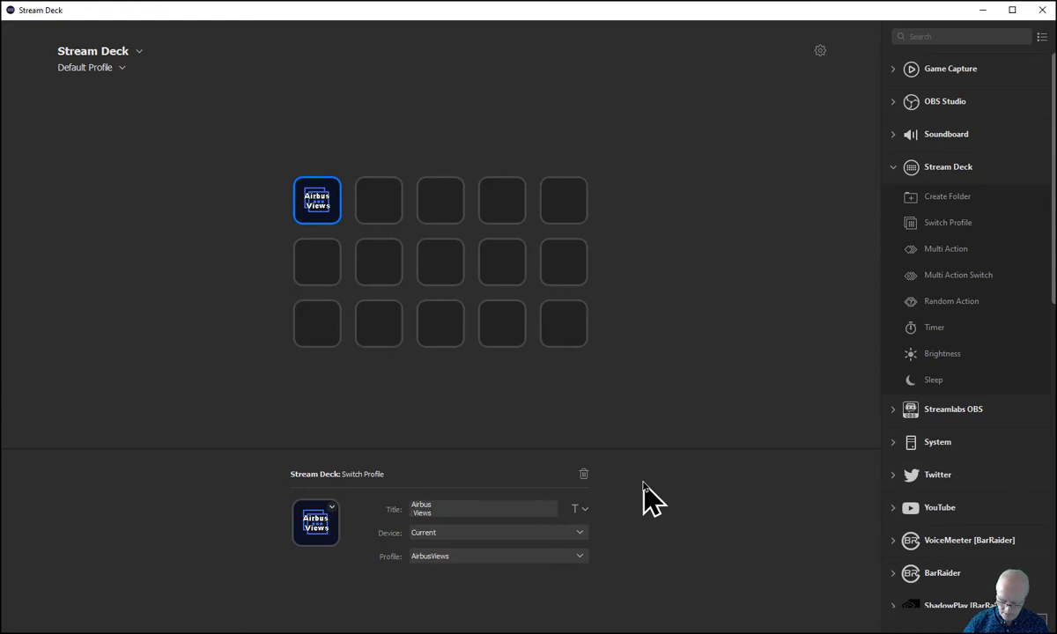
- Try top and bottom alignment for the Airbus Views title, restore middle alignment and enlarge its font
left_click(583, 509)
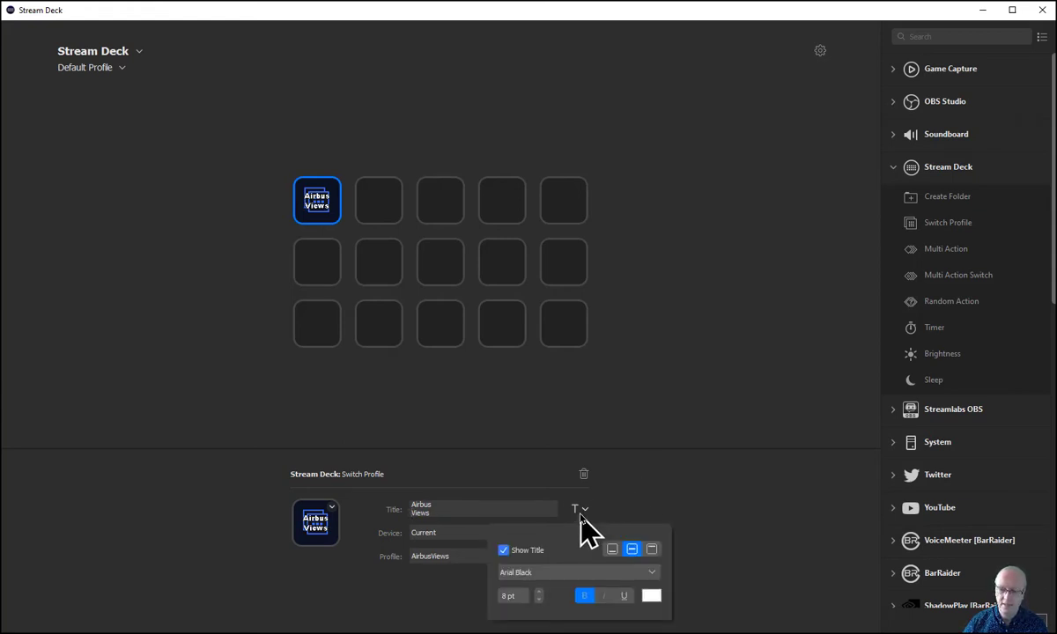
left_click(651, 550)
left_click(612, 549)
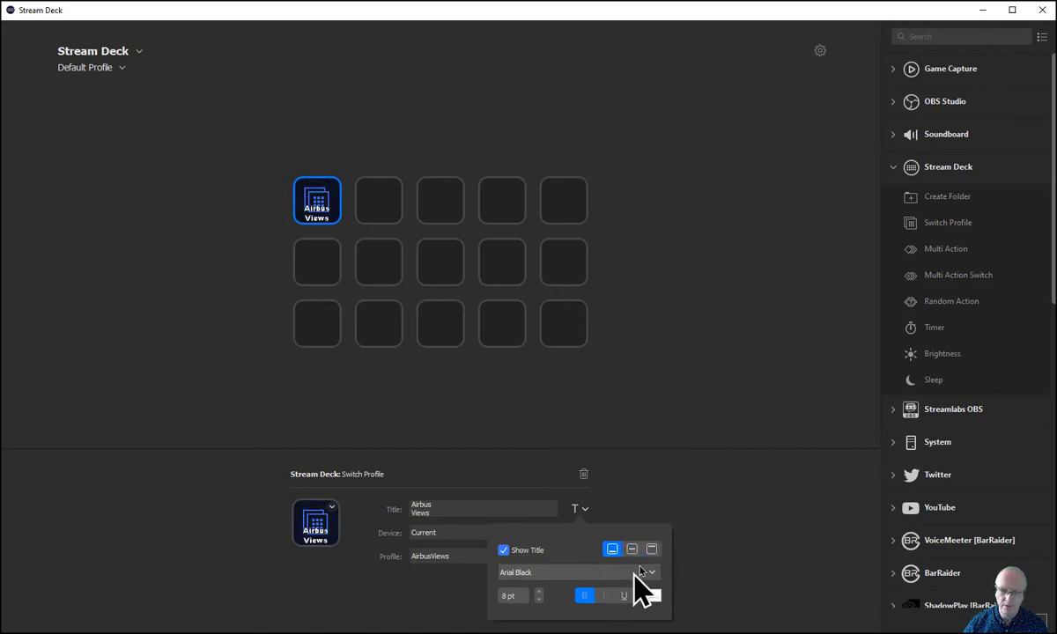
left_click(632, 550)
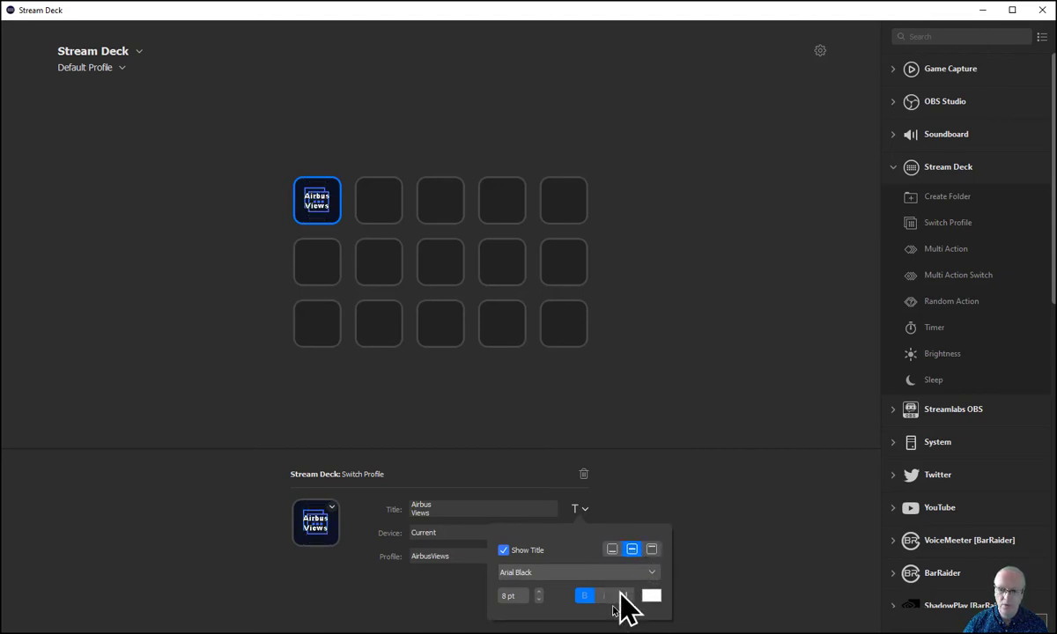
left_click(539, 592)
left_click(802, 446)
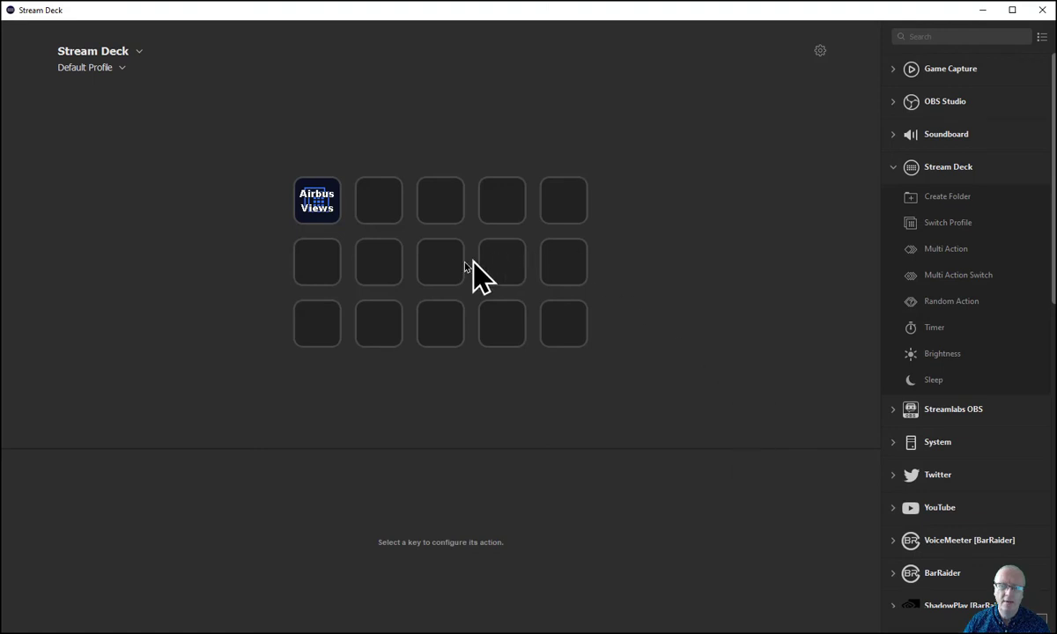
left_click(320, 212)
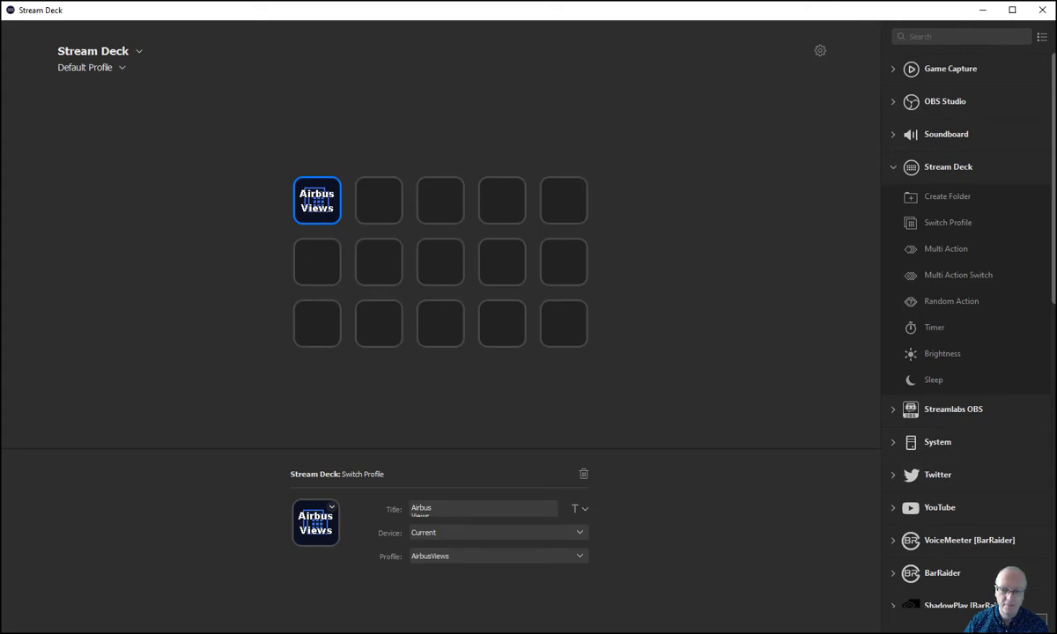
left_click(333, 510)
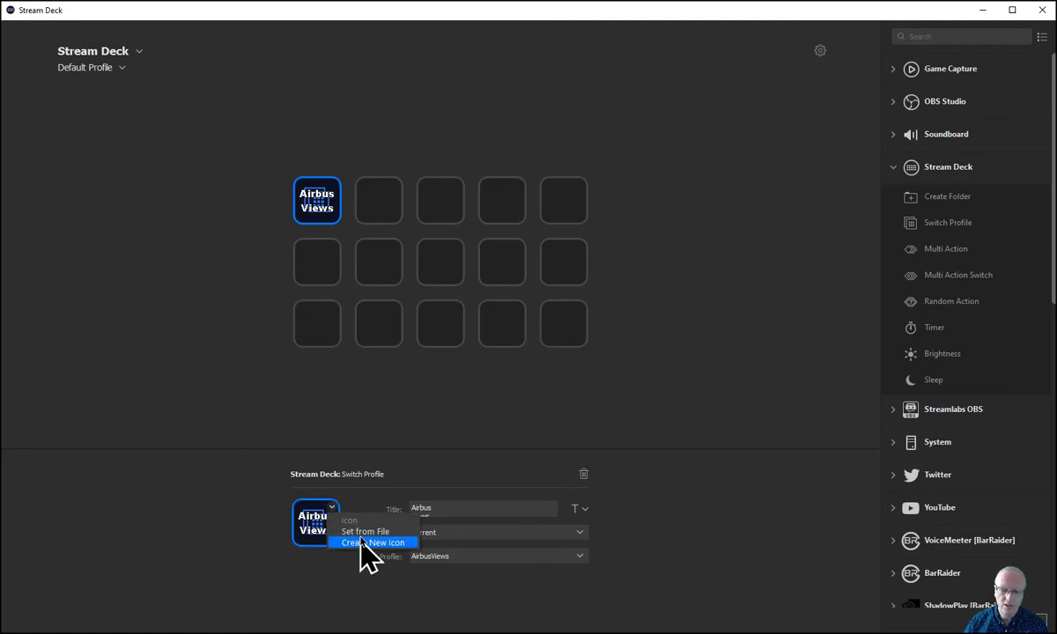
left_click(365, 534)
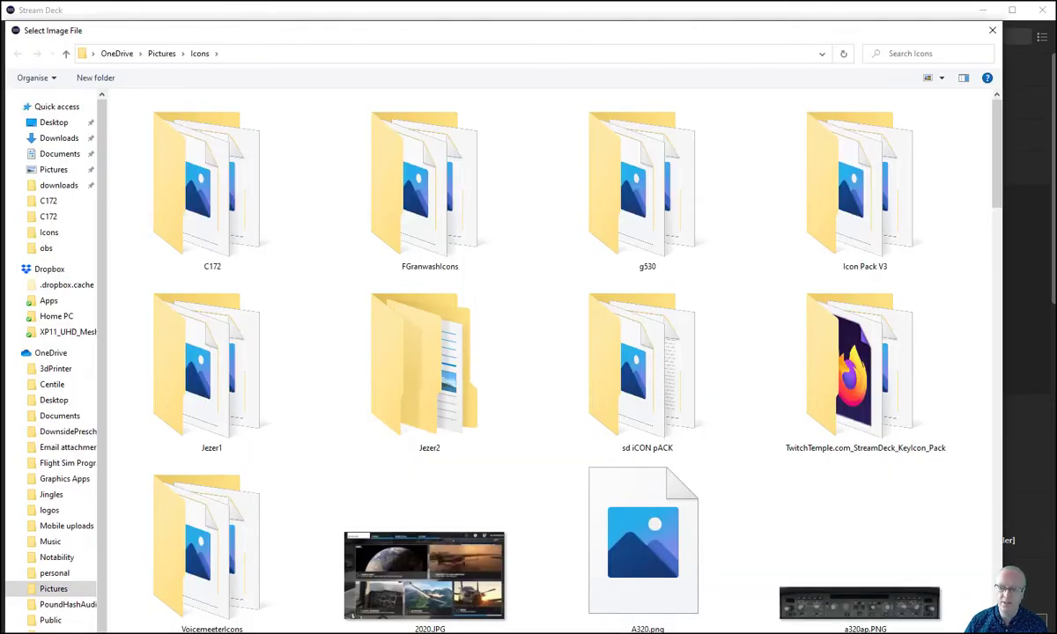
key("Escape")
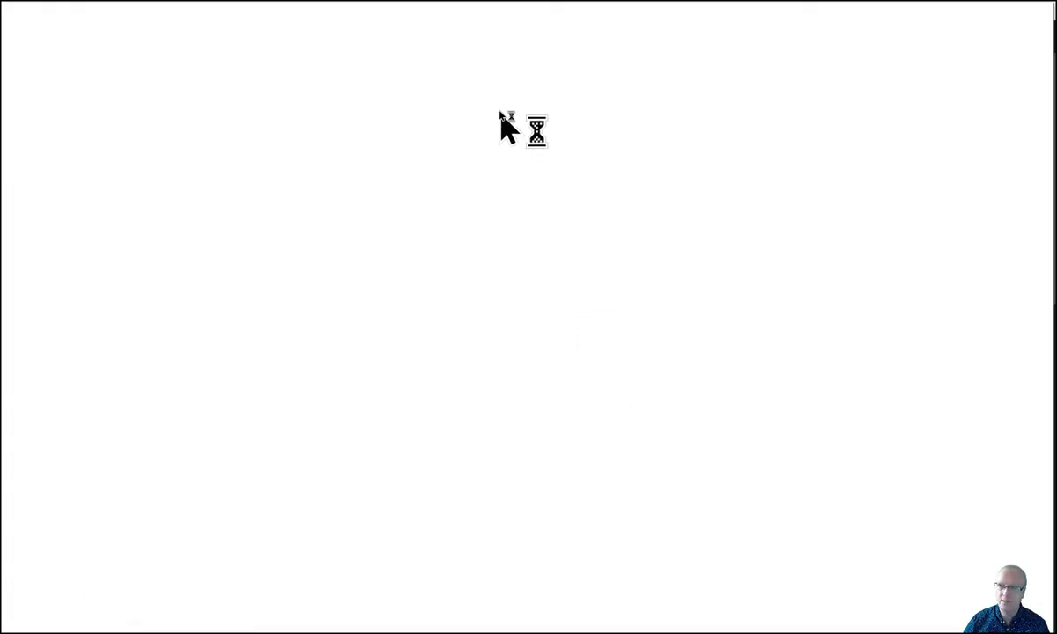
- Switch to Firefox and search Google Images for "airbus a320", accepting the cookie consent
left_click(438, 123)
type("airbus a320")
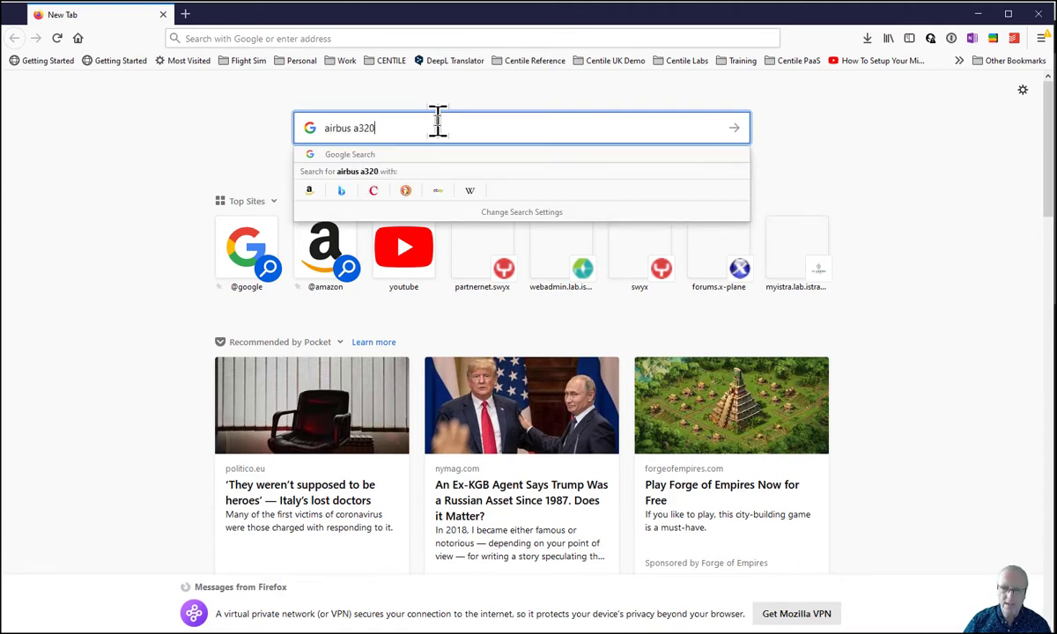
key("Return")
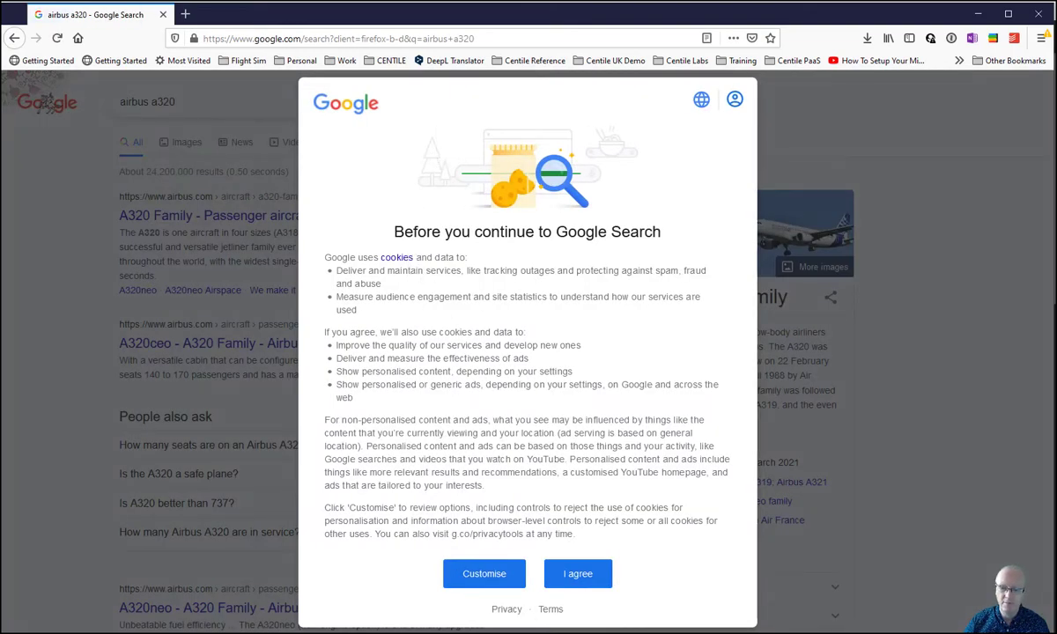
left_click(583, 574)
left_click(188, 144)
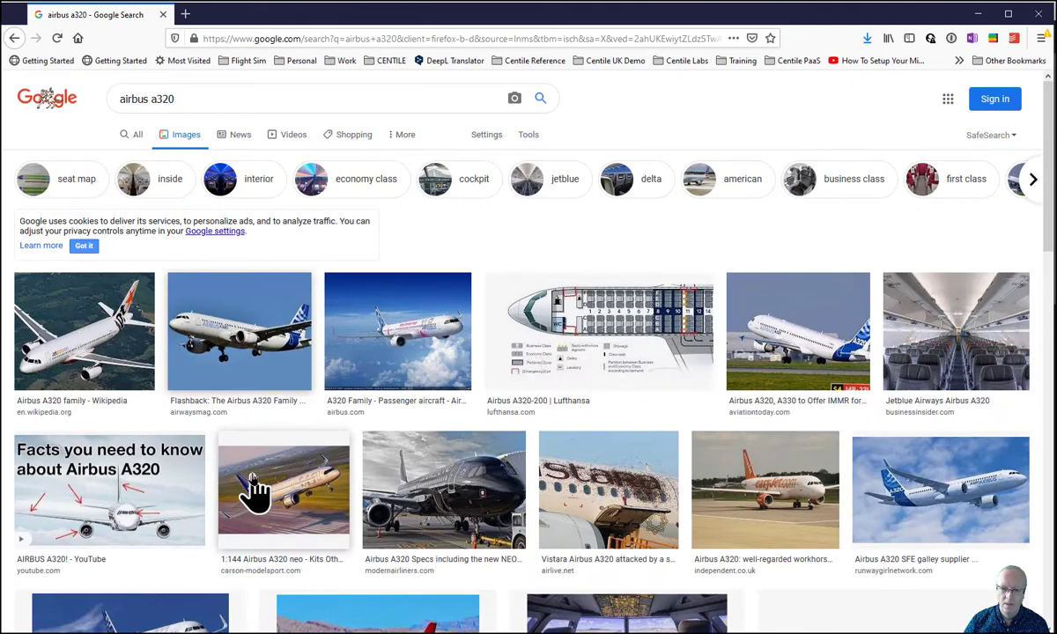
- Save the airwaysmag.com A320 picture from the image results as a320.jpg in the OneDrive Pictures folder
right_click(249, 333)
left_click(303, 432)
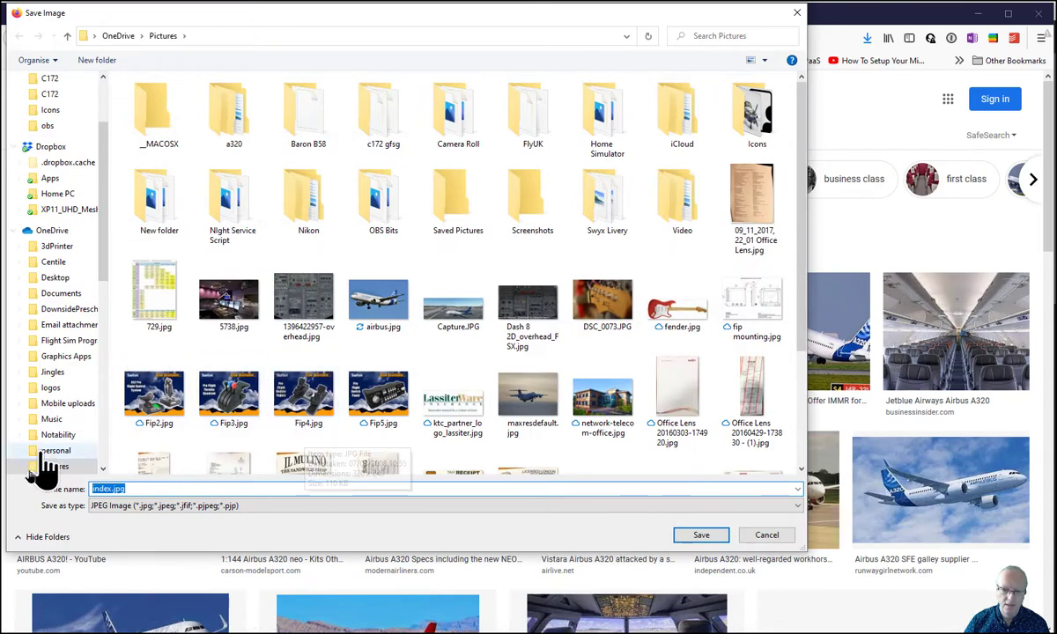
left_click(106, 489)
left_click_drag(106, 488, 73, 488)
type("x")
key("BackSpace")
type("a")
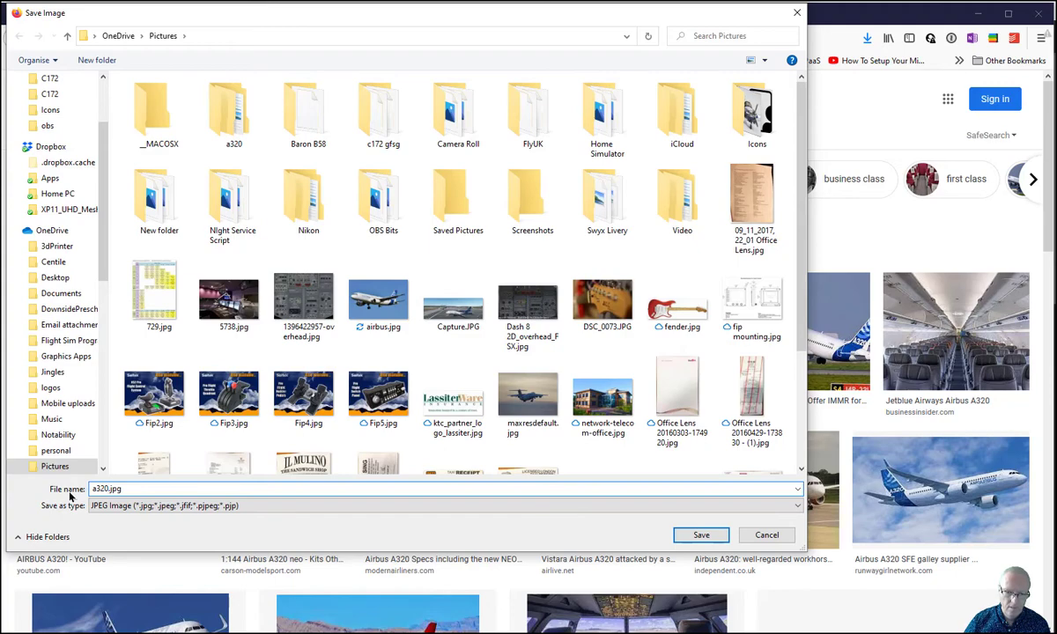
type("320")
key("Return")
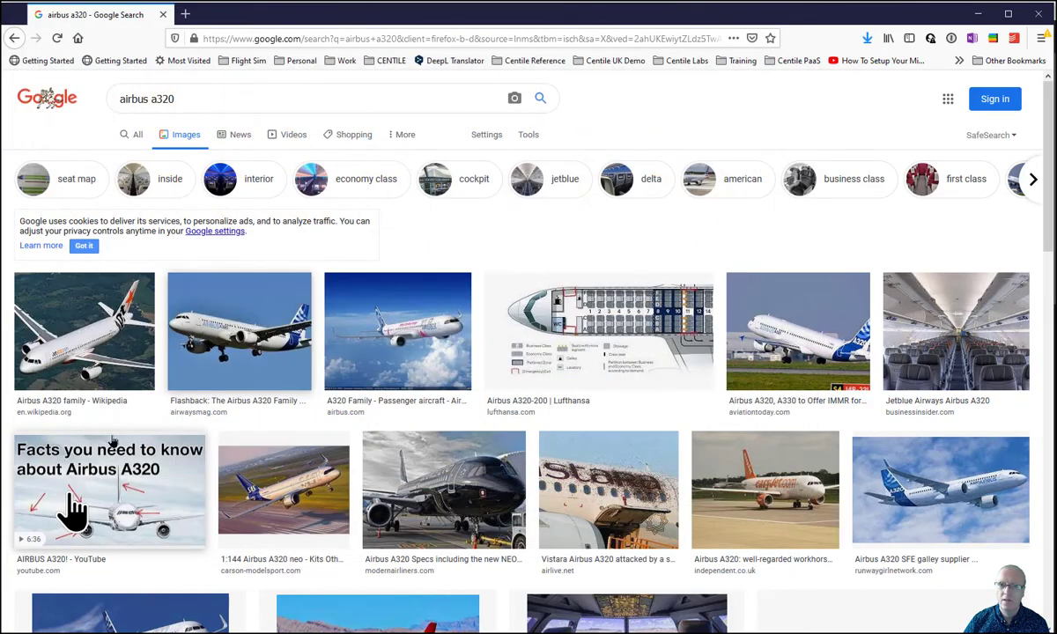
- Return to Stream Deck and set the Airbus Views key's icon to a320.jpg from the OneDrive Pictures folder
left_click(979, 14)
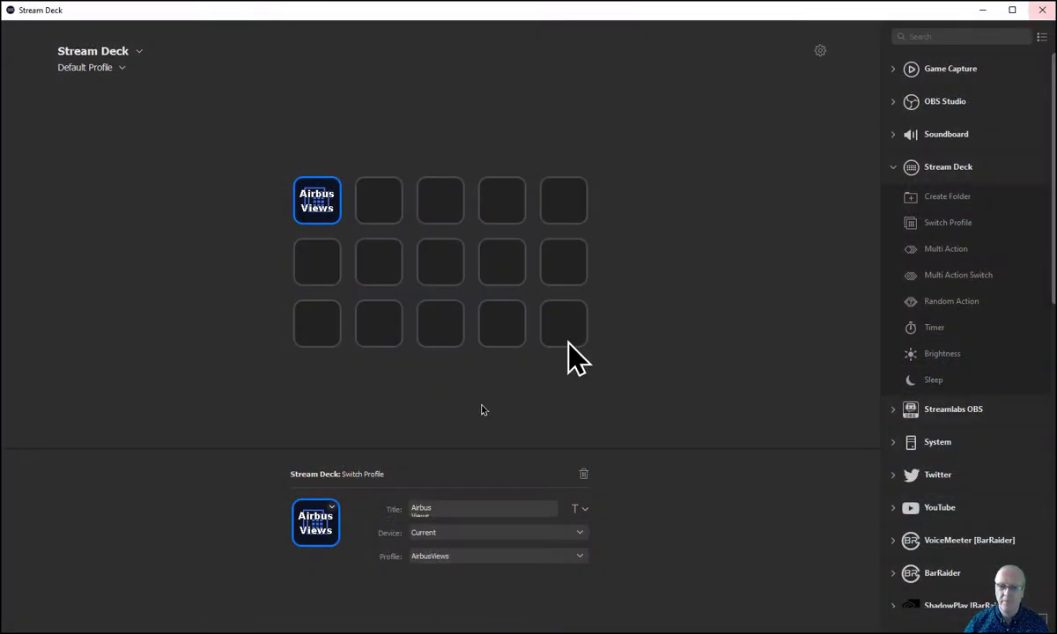
left_click(332, 509)
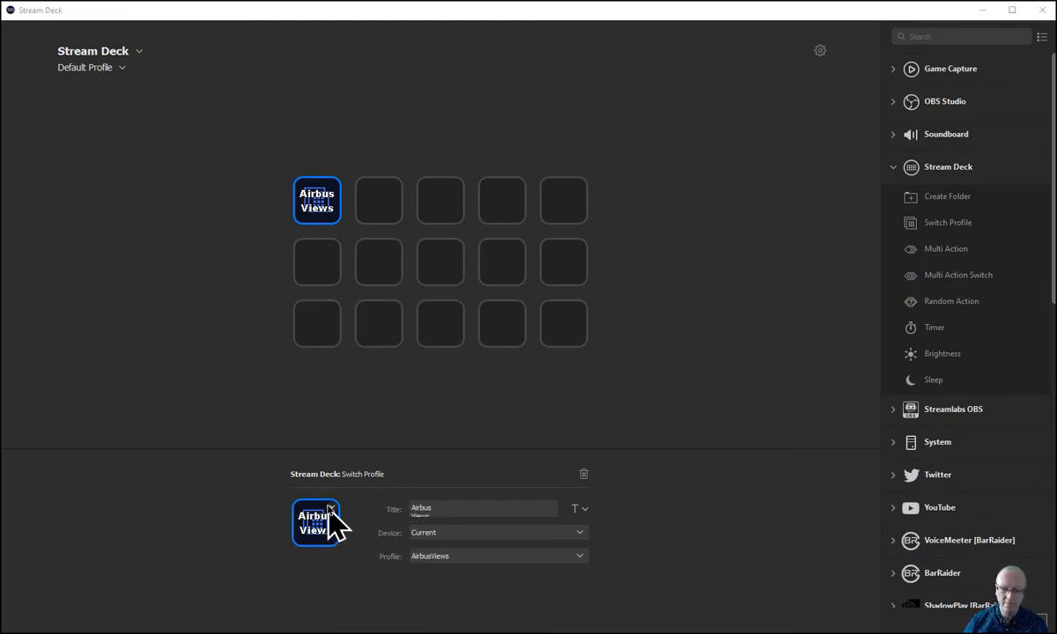
left_click(331, 509)
left_click(356, 533)
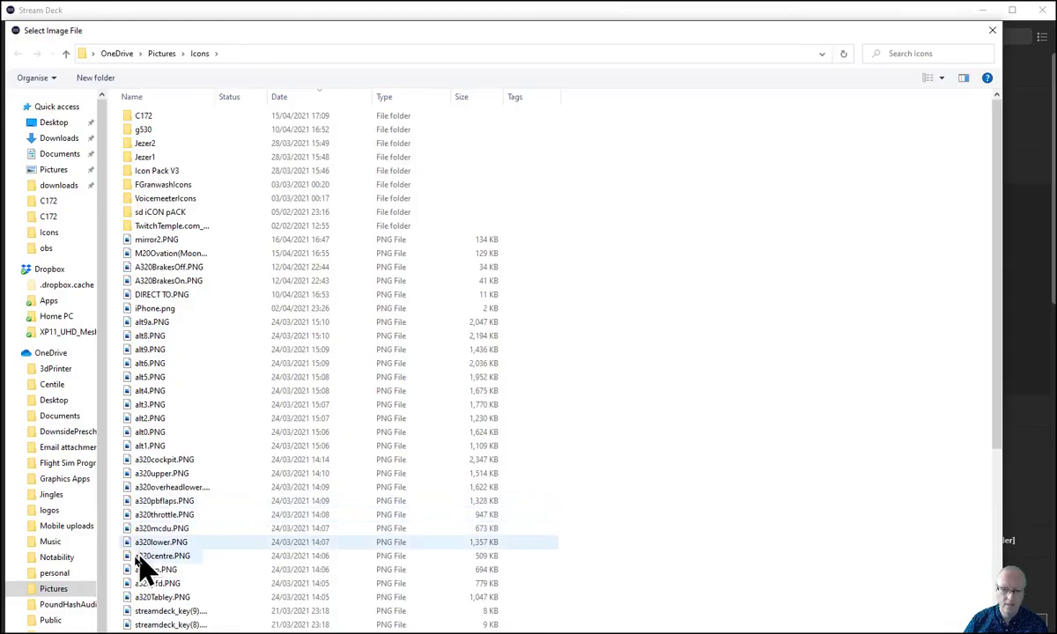
left_click(53, 589)
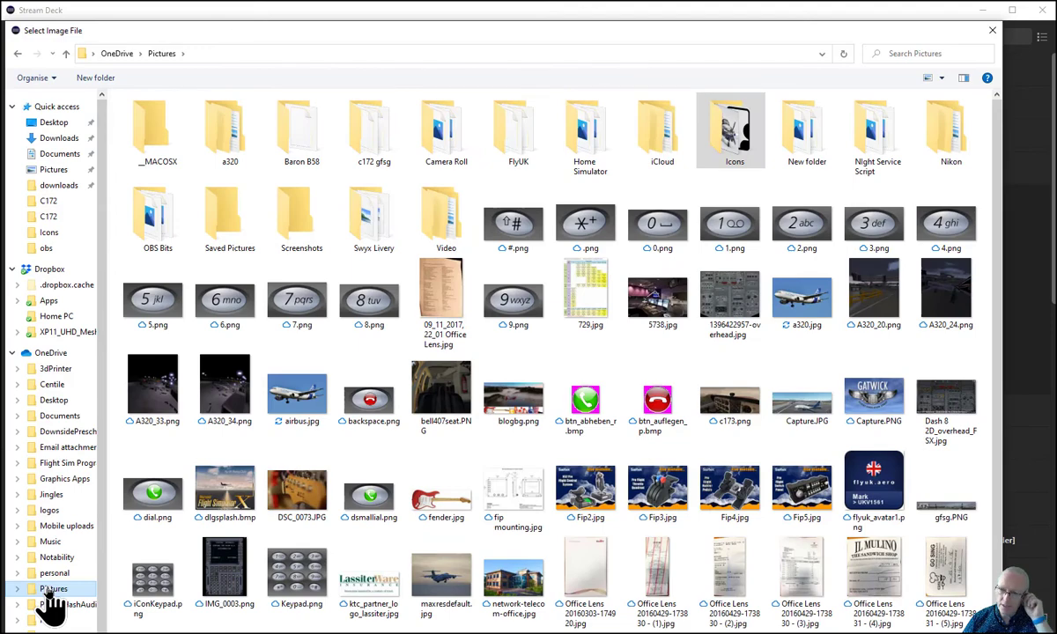
double_click(808, 295)
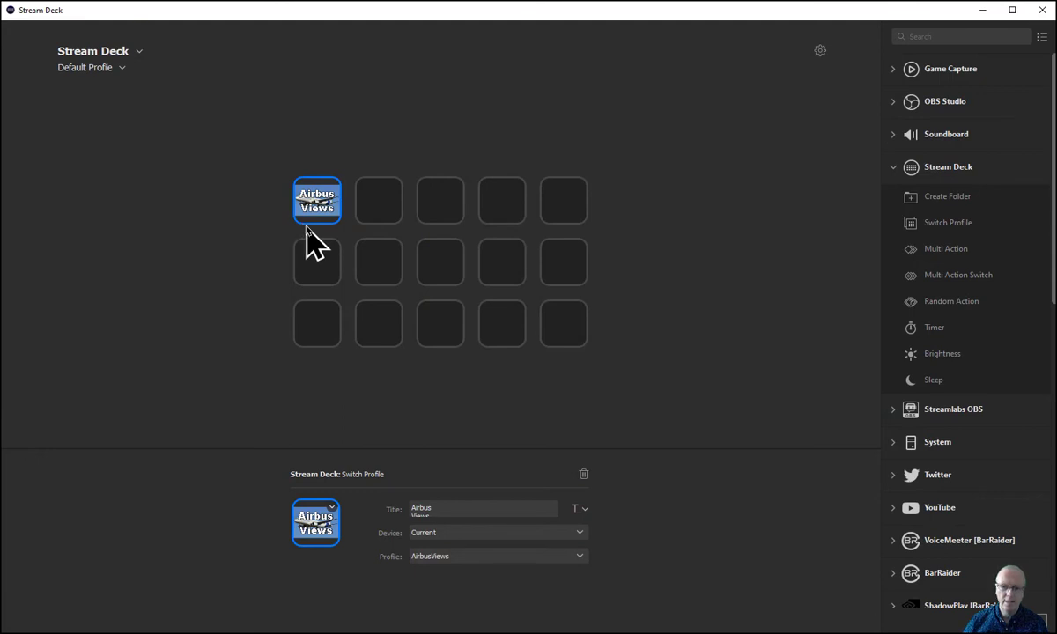
- Clear the title of the Default Profile's Airbus Views key and deselect the key
scroll(491, 503, "down", 1)
left_click_drag(491, 503, 390, 488)
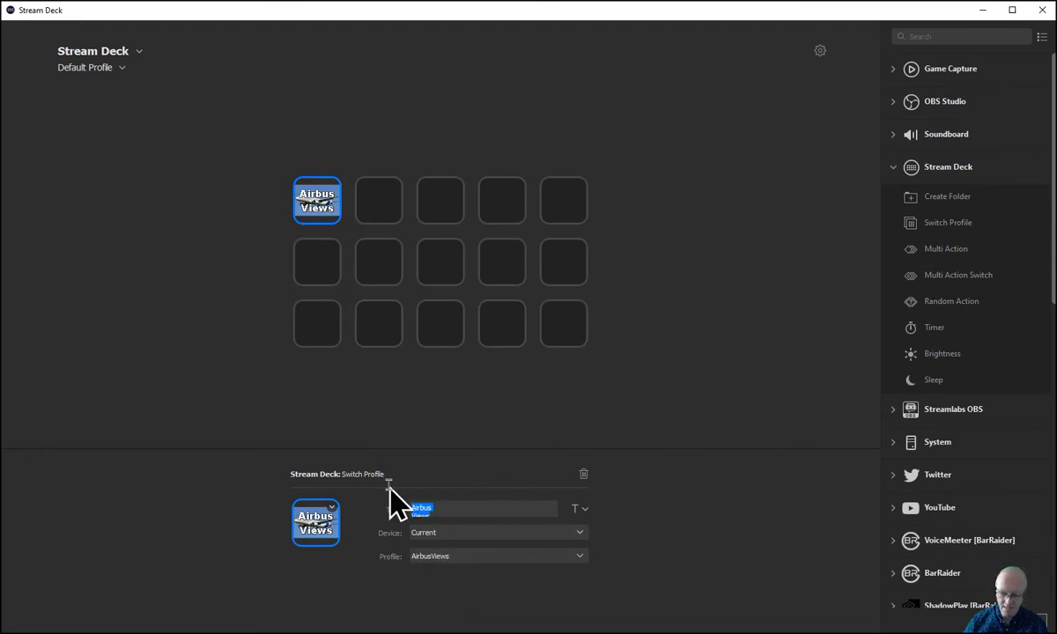
key("BackSpace")
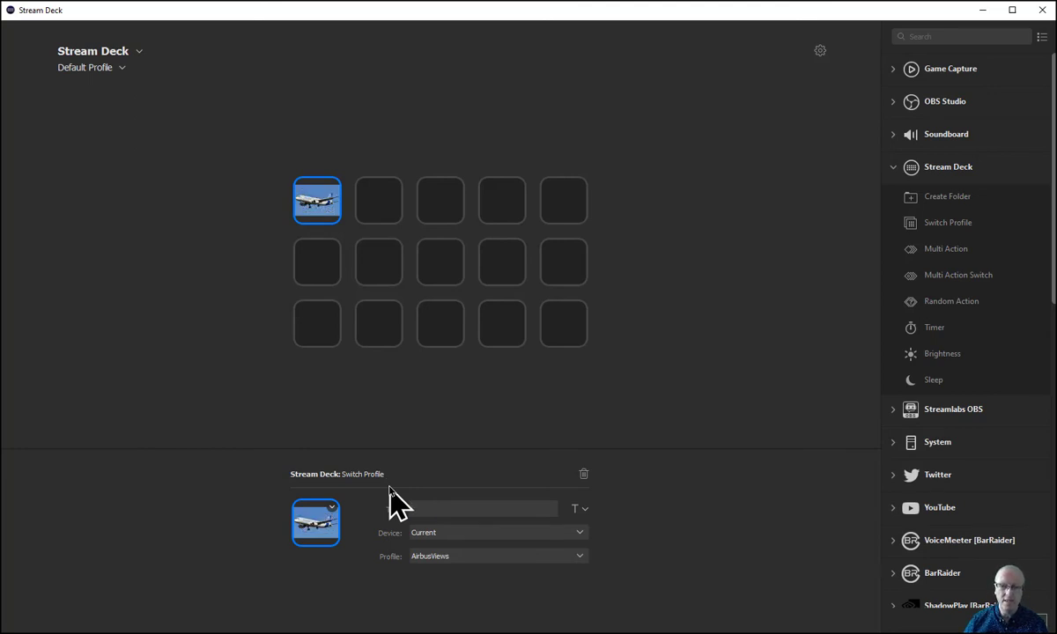
left_click(379, 401)
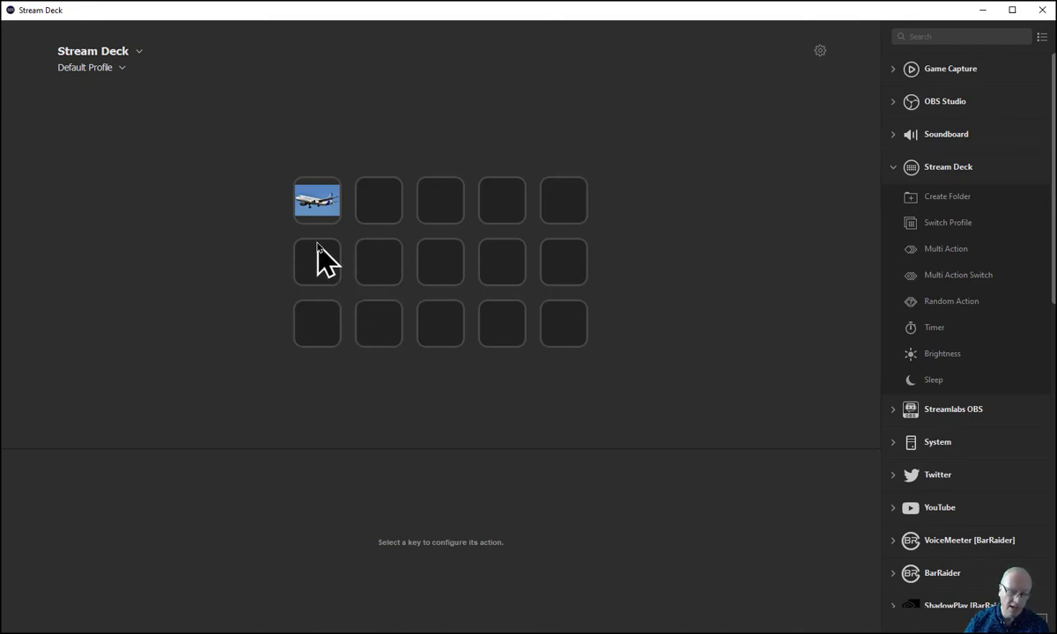
- Select the Home key in the AirbusViews profile, and switch to Firefox to search Google Images for "home icon"
left_click(321, 208)
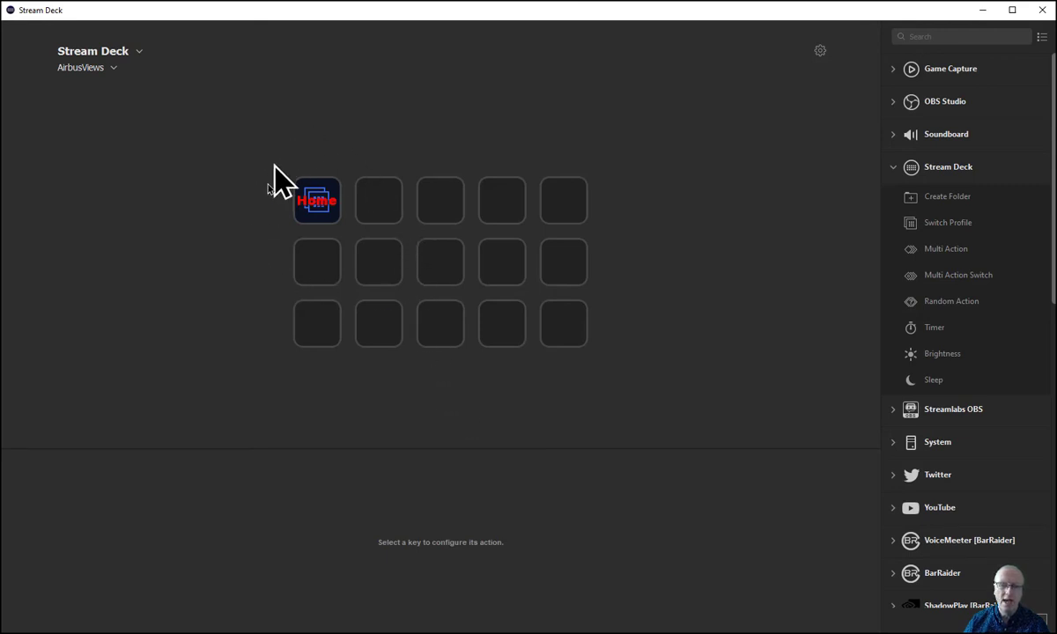
left_click(314, 220)
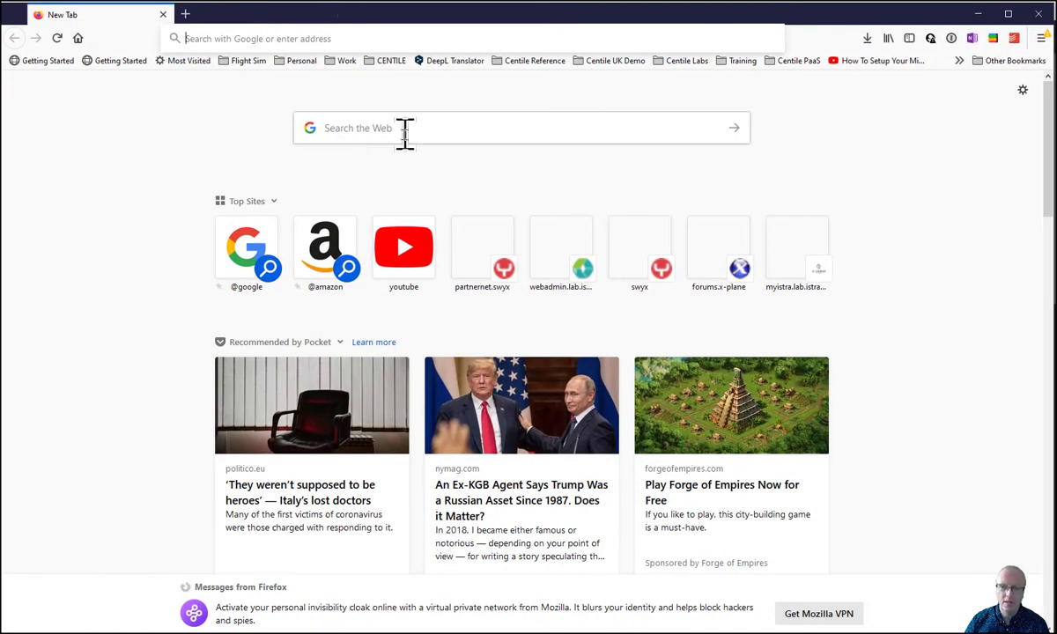
left_click(398, 130)
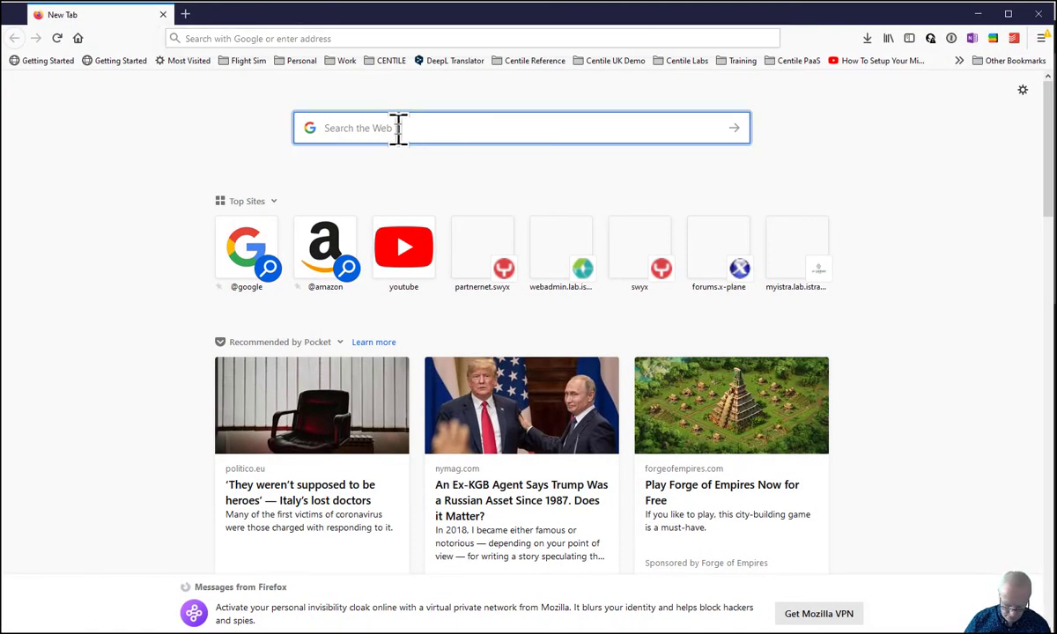
type("home icon")
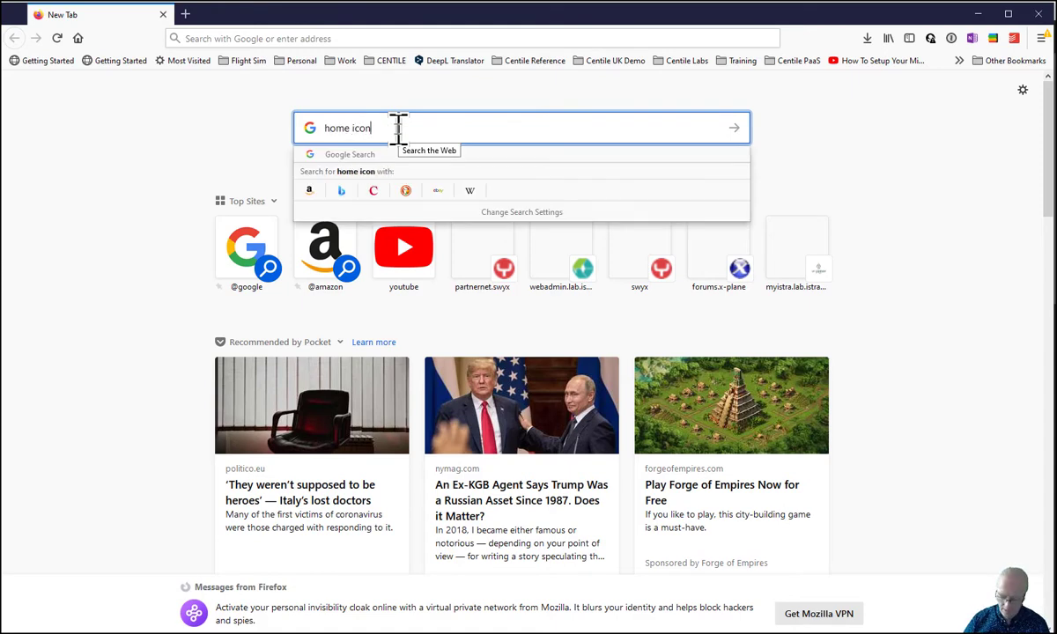
key("Return")
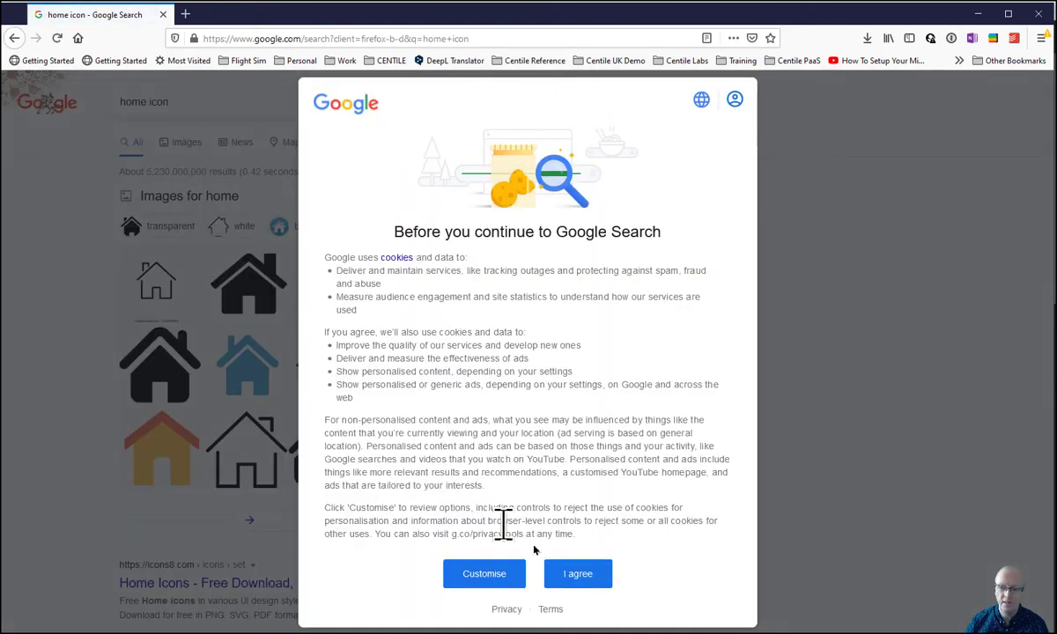
left_click(568, 577)
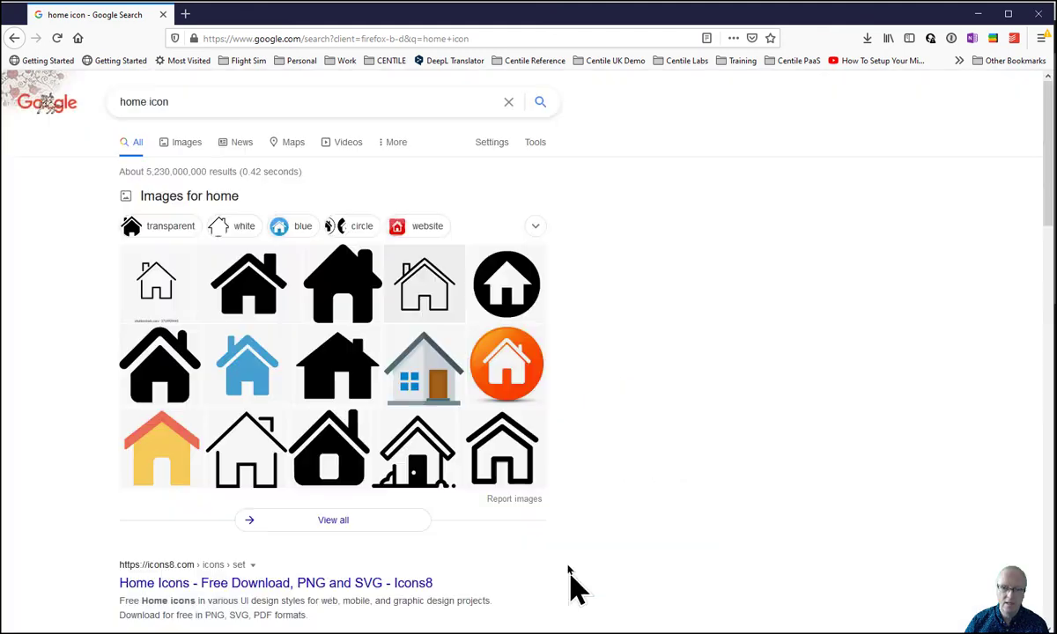
left_click(185, 146)
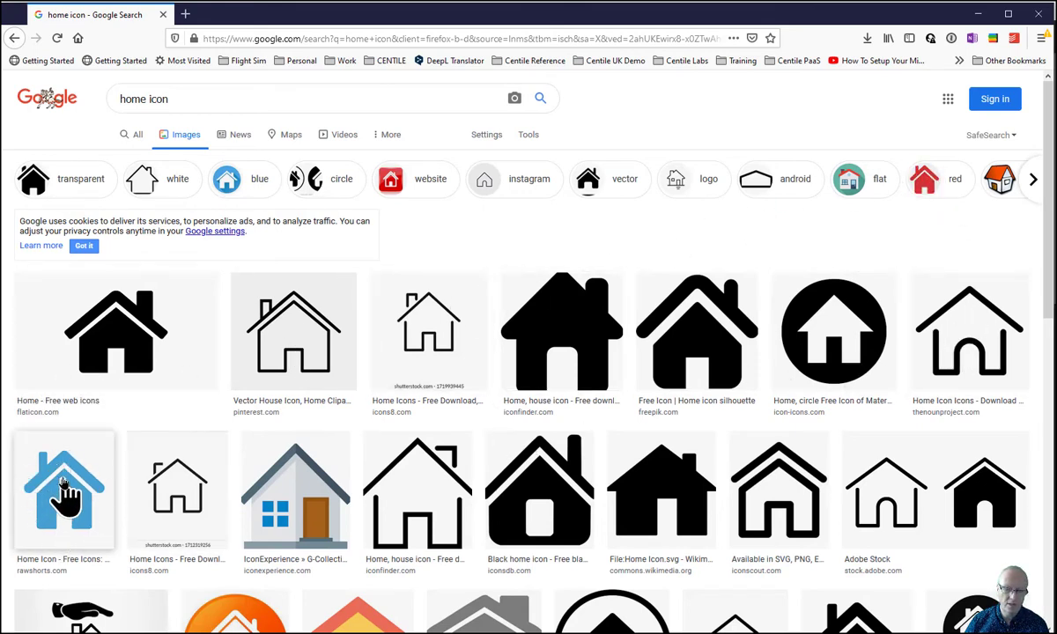
- Save the blue house image from the results as homeIcon.png in this PC's Pictures folder
right_click(71, 483)
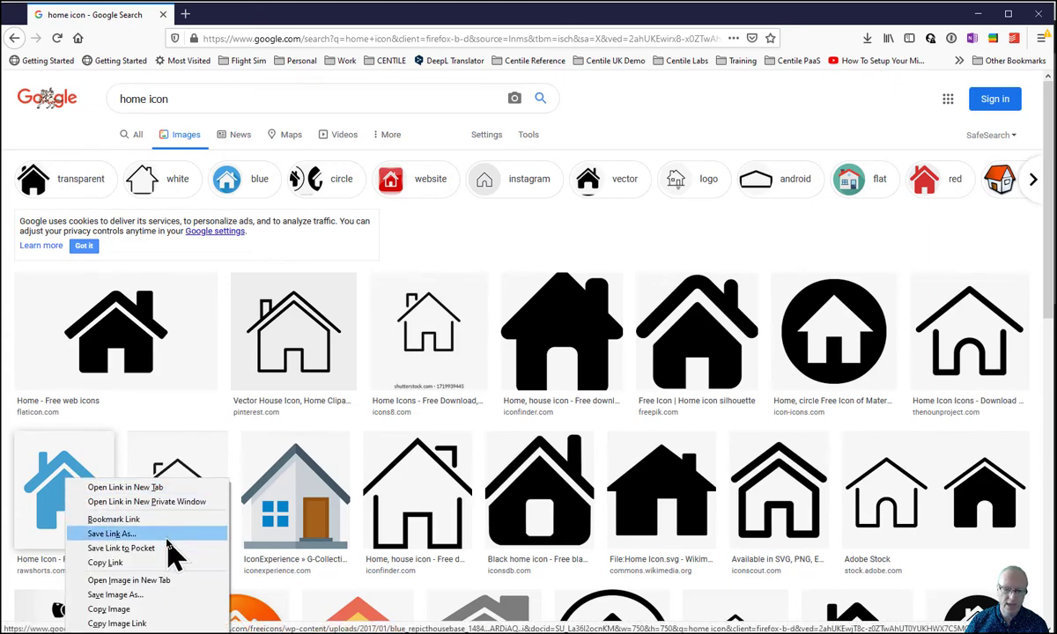
left_click(157, 596)
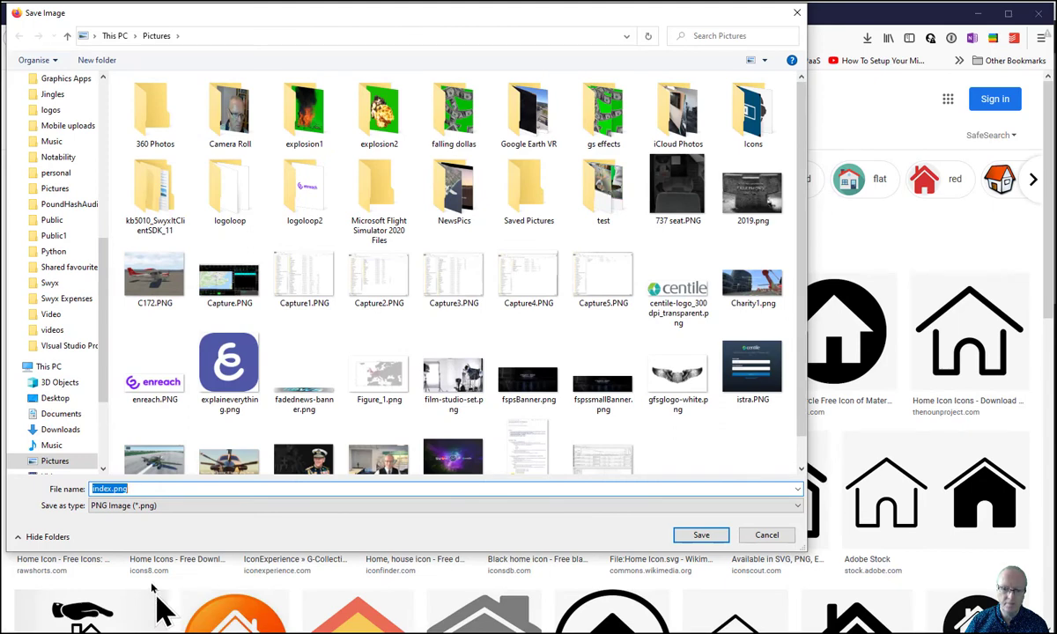
double_click(110, 489)
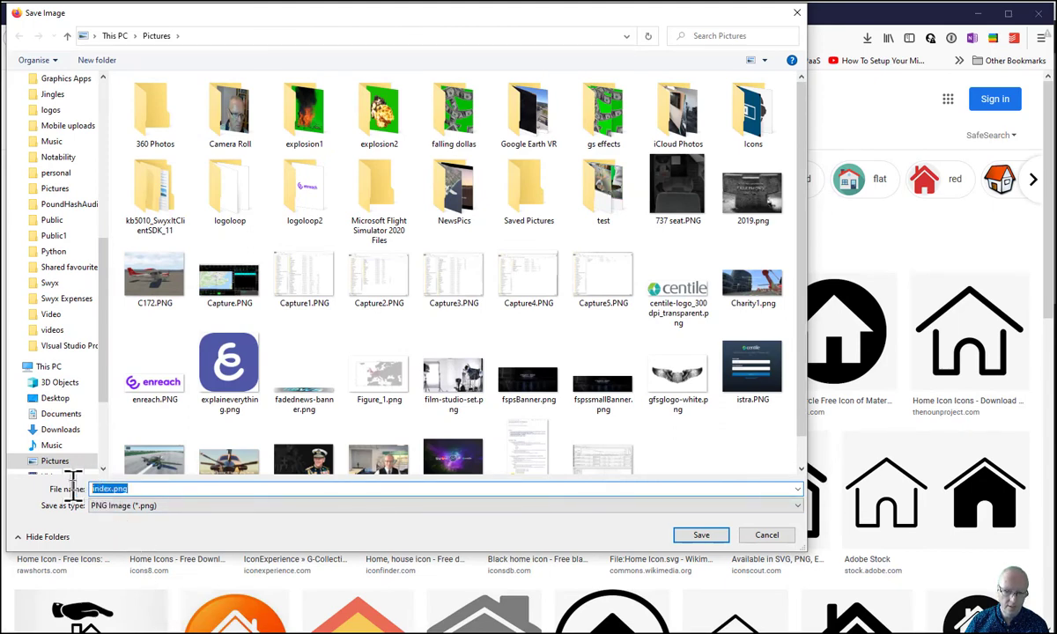
left_click(110, 490)
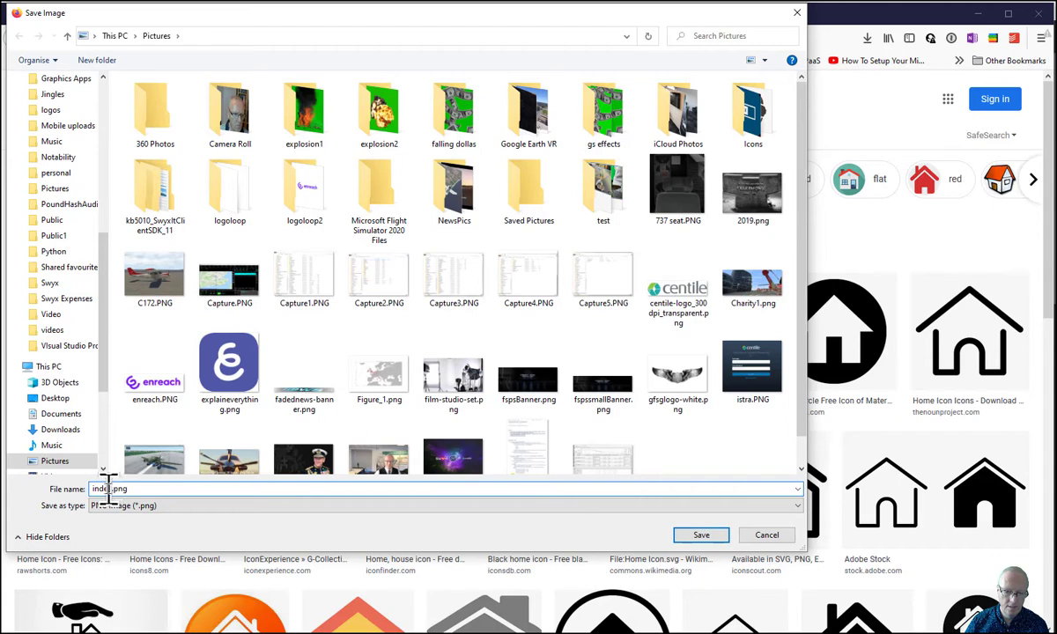
left_click_drag(108, 489, 77, 506)
type("h")
type("home")
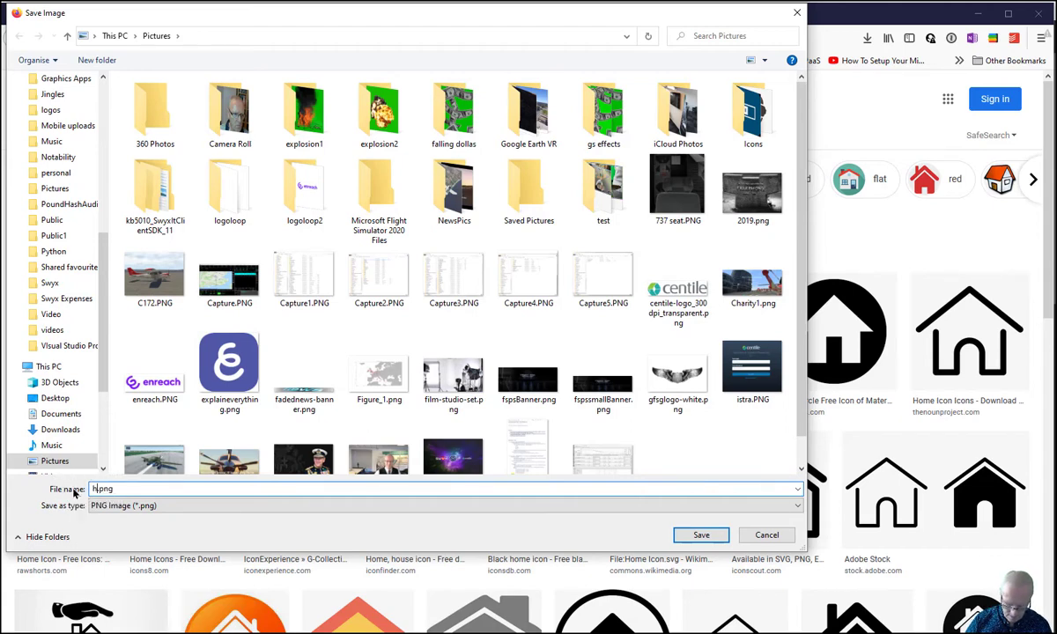
type("Icon")
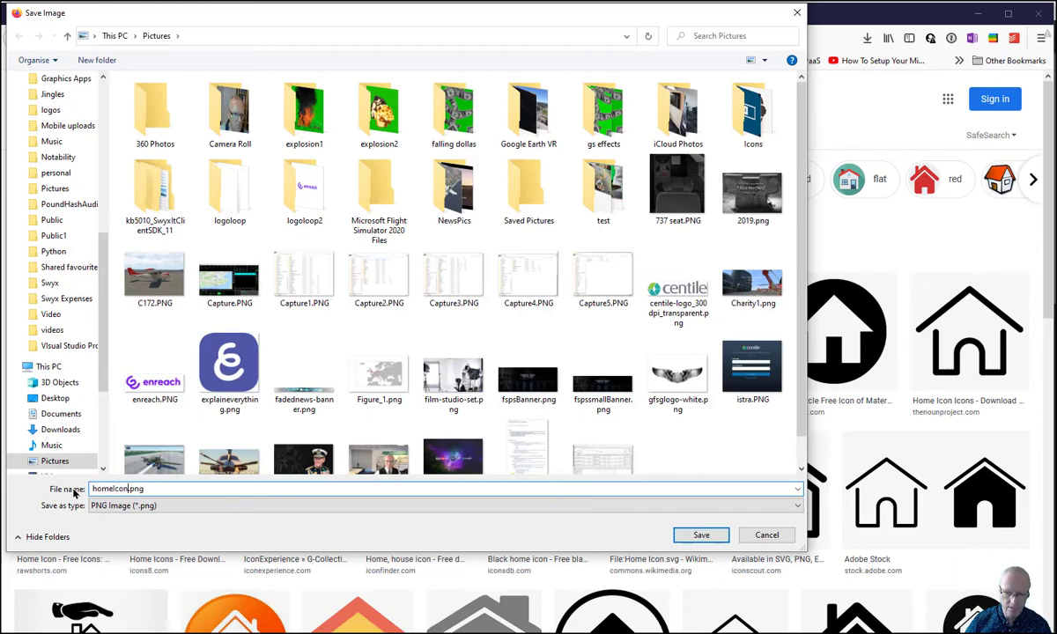
key("Return")
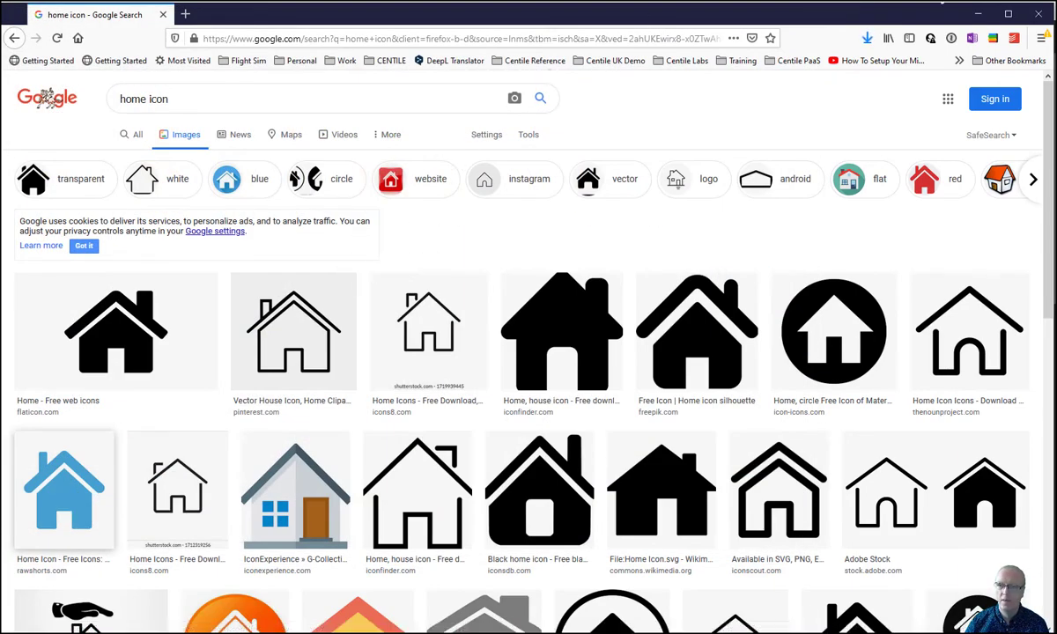
- Return to Stream Deck and set the AirbusViews Home key's icon to homeIcon.png from this PC's Pictures folder
left_click(978, 14)
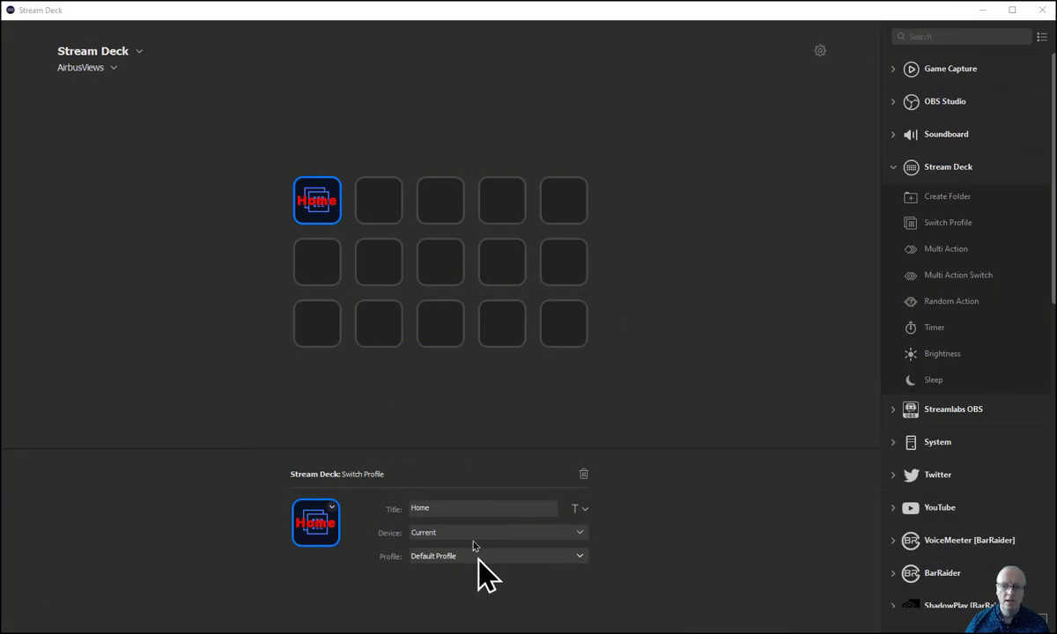
left_click(332, 509)
left_click(355, 554)
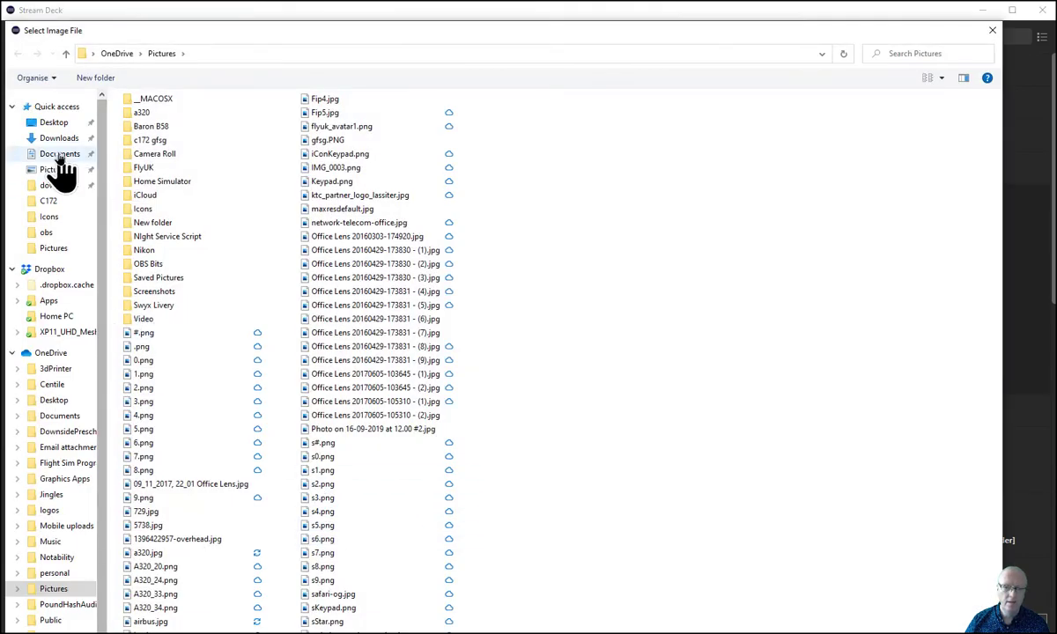
left_click(55, 170)
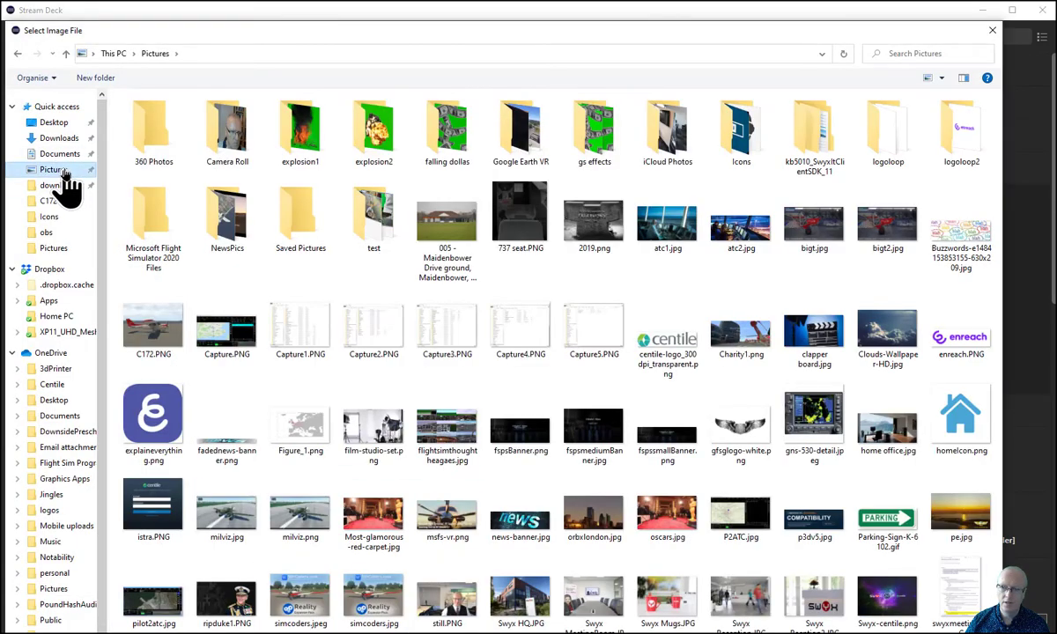
double_click(961, 414)
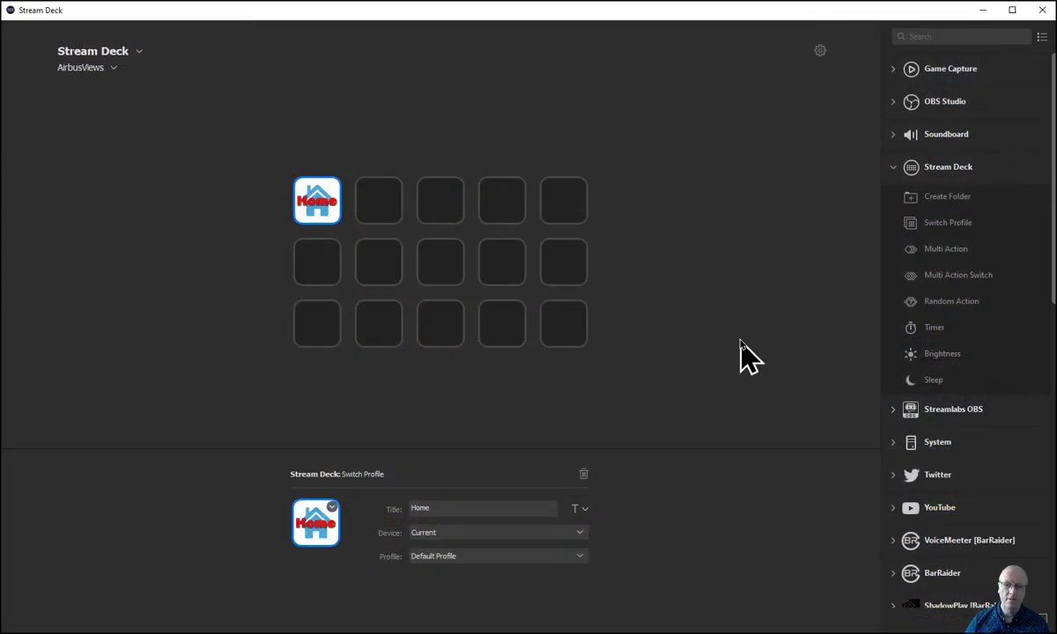
- Clear the Home key's title and move the key to the last slot of the third row
double_click(426, 508)
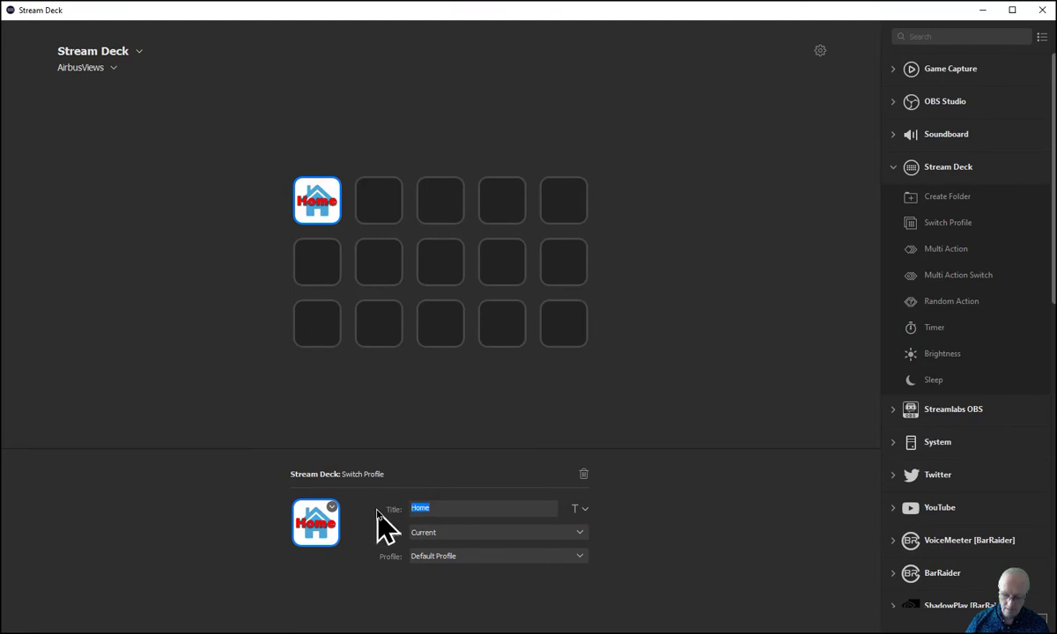
key("BackSpace")
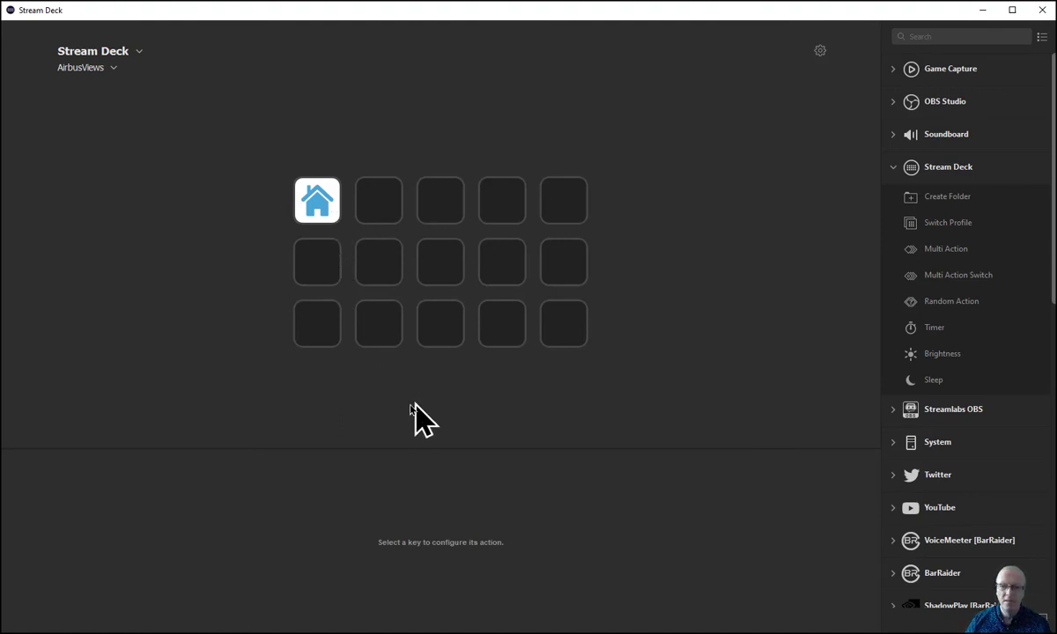
left_click(323, 209)
left_click_drag(322, 209, 566, 331)
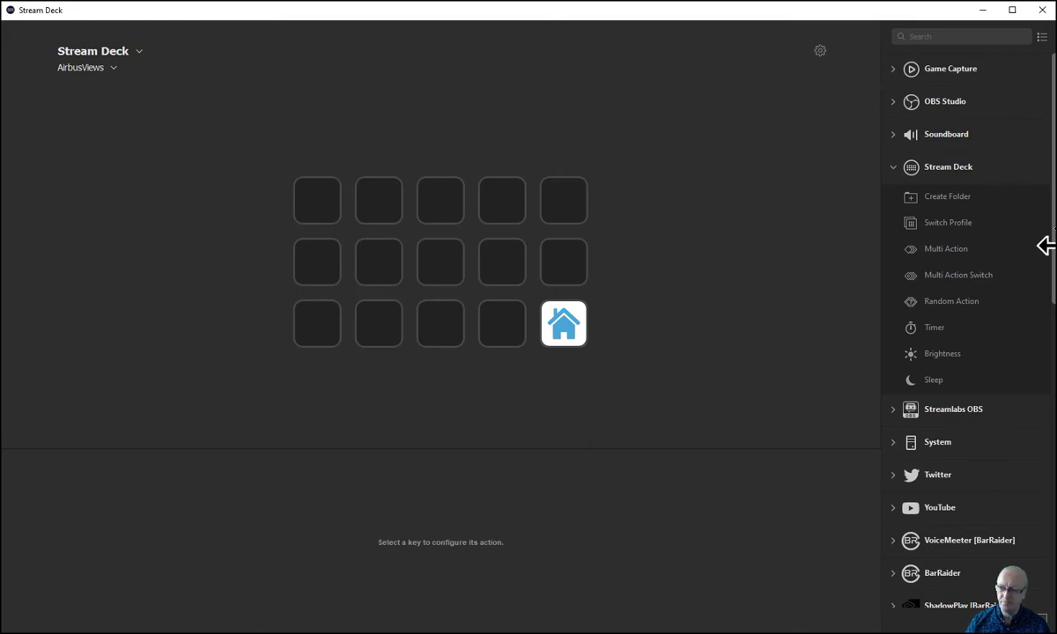
- Add a System Hotkey action to each of the five keys in the first row of the AirbusViews profile
left_click(895, 171)
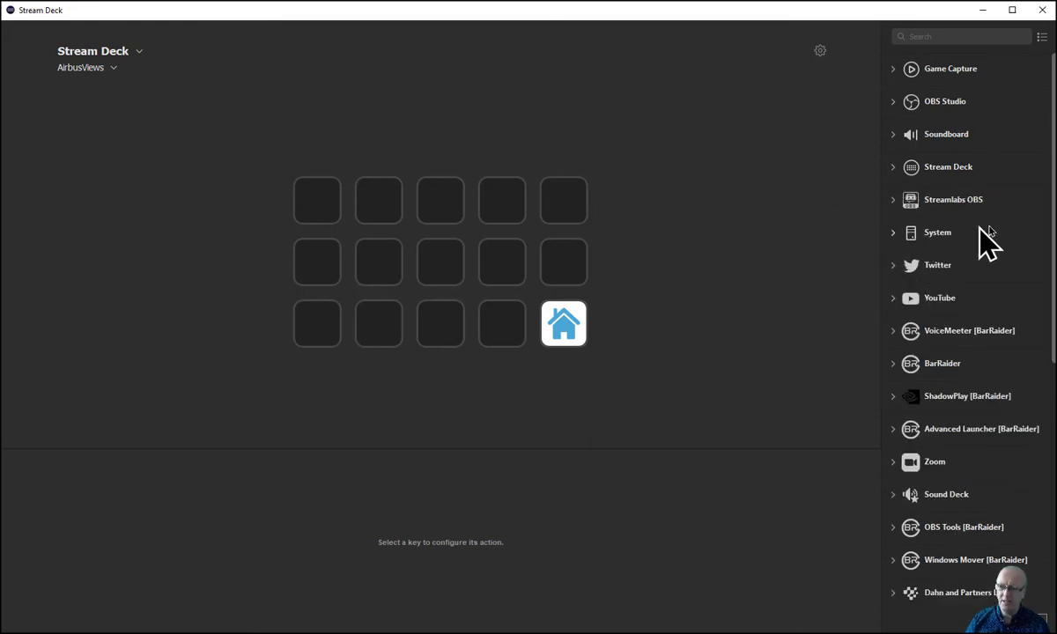
left_click(894, 234)
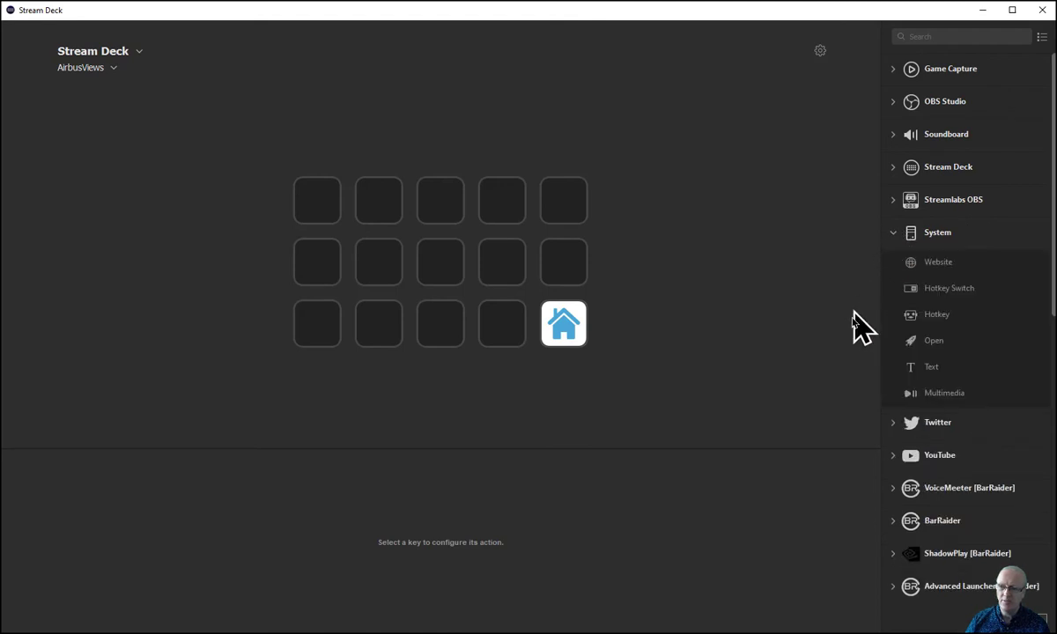
left_click_drag(934, 315, 327, 213)
left_click_drag(918, 317, 377, 214)
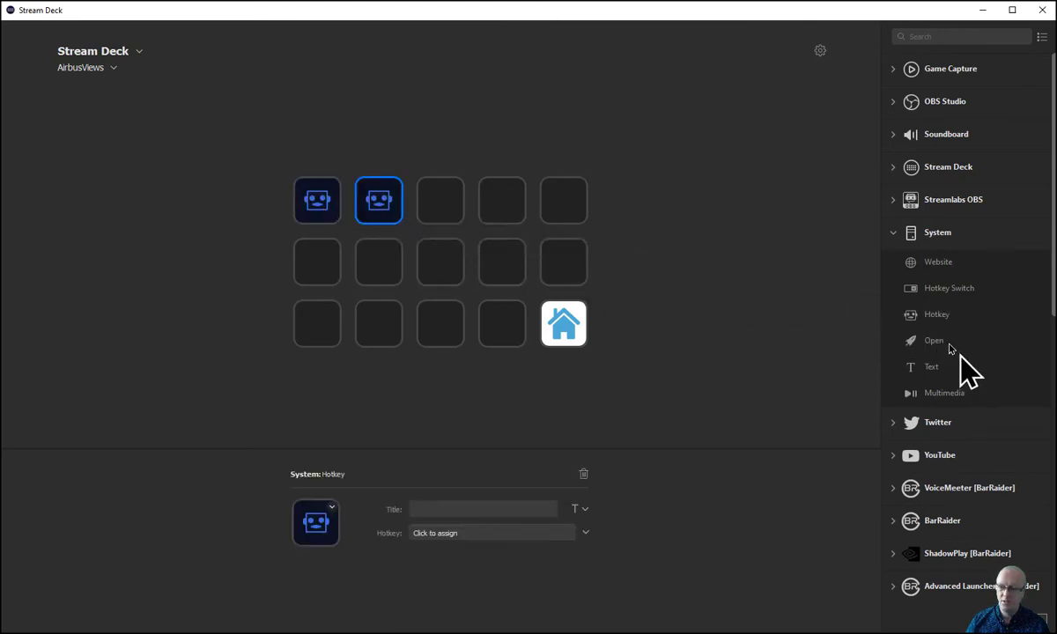
left_click_drag(919, 319, 429, 210)
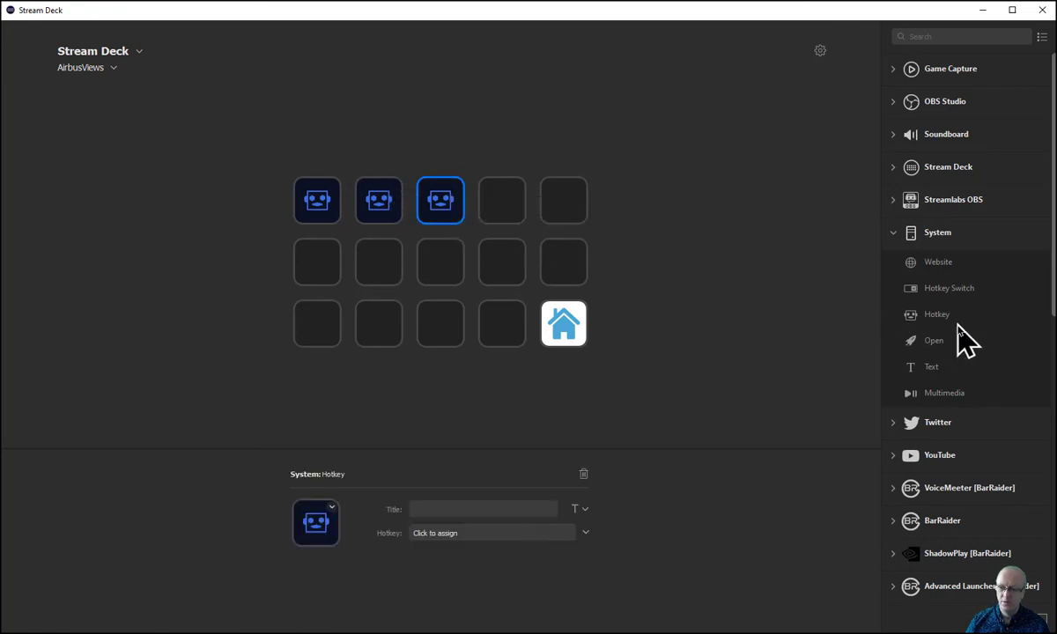
left_click_drag(918, 319, 493, 208)
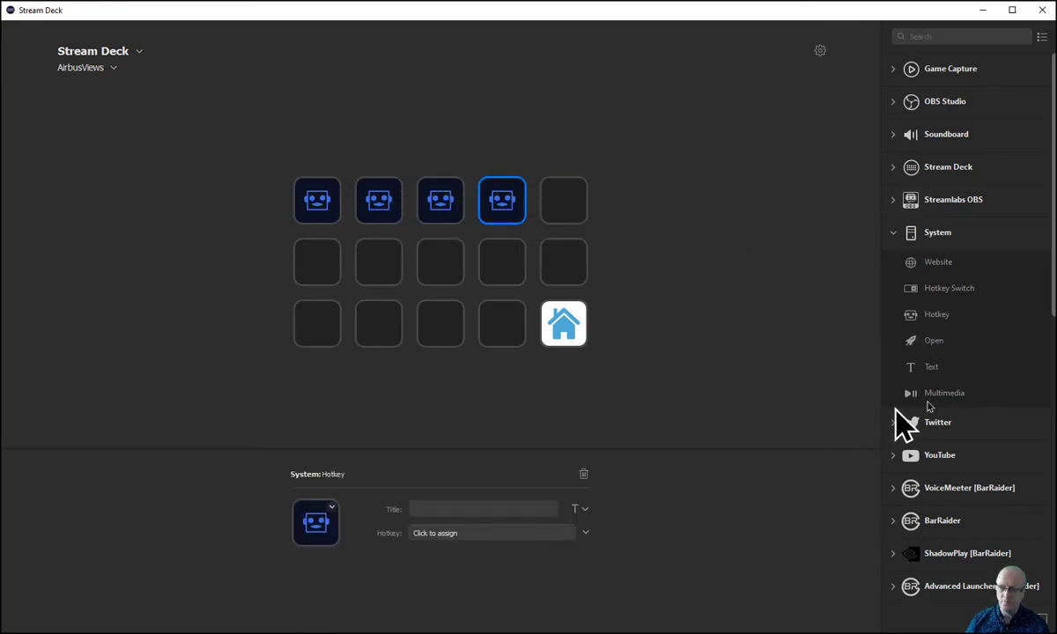
left_click_drag(921, 317, 546, 207)
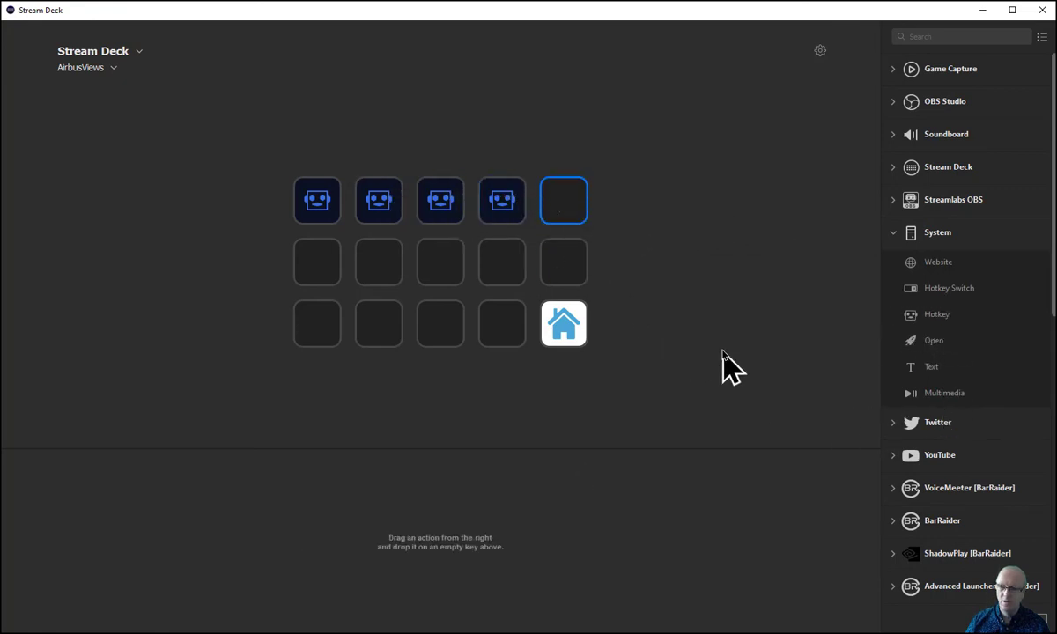
left_click_drag(916, 319, 548, 209)
- Add Hotkey actions to the first three keys of the second row
left_click_drag(925, 313, 312, 264)
left_click_drag(916, 322, 374, 278)
left_click_drag(923, 319, 440, 277)
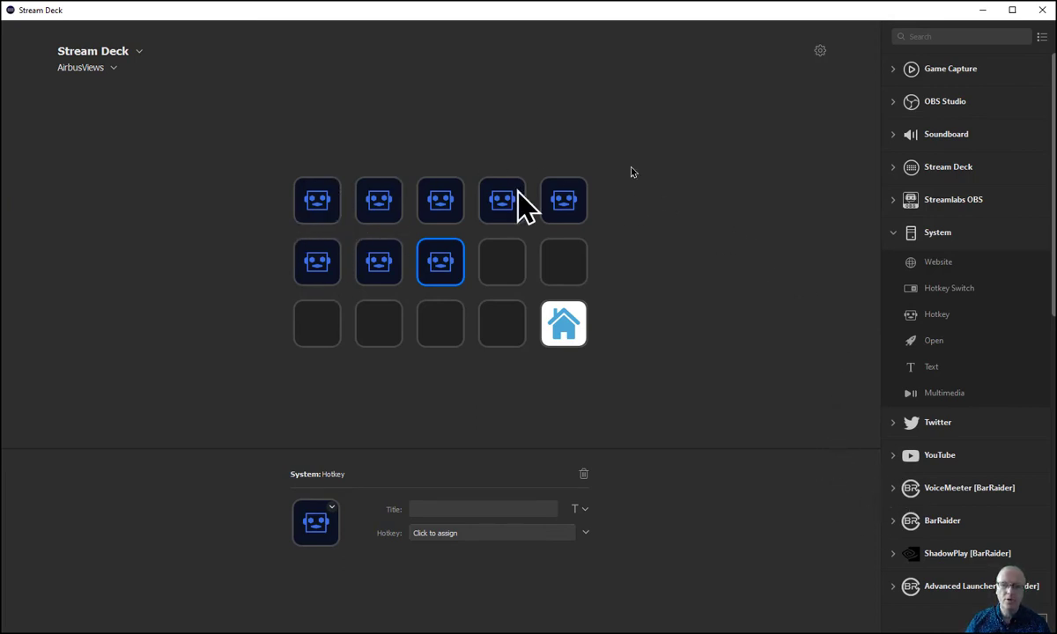
- Assign the hotkeys Ctrl+1, Ctrl+2 and Ctrl+3 to the first three keys of the first row, in order
left_click(320, 205)
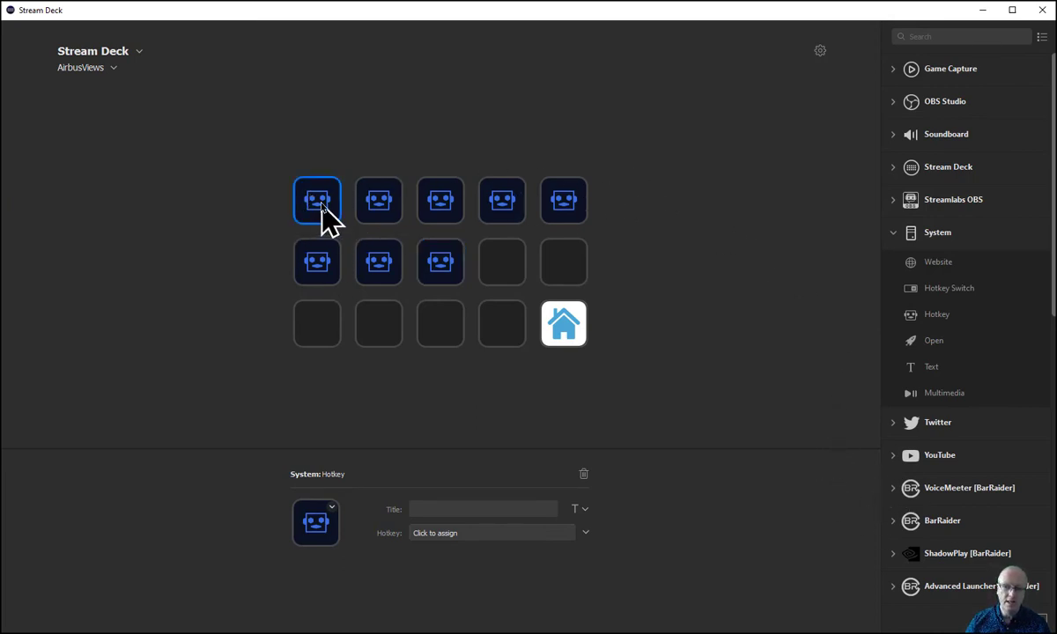
left_click(489, 536)
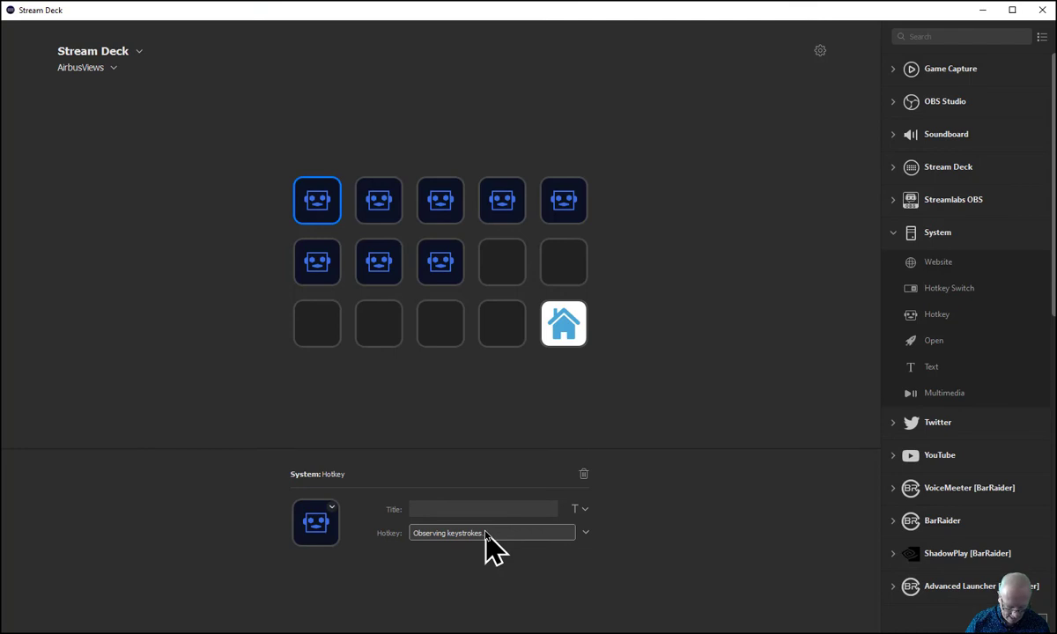
key("ctrl+1")
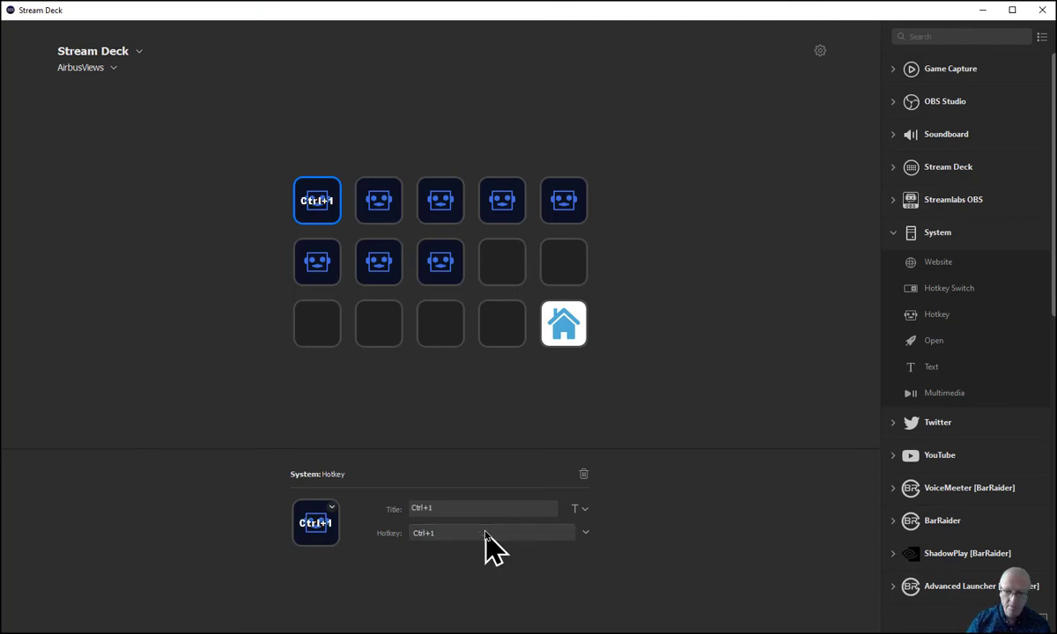
left_click(377, 201)
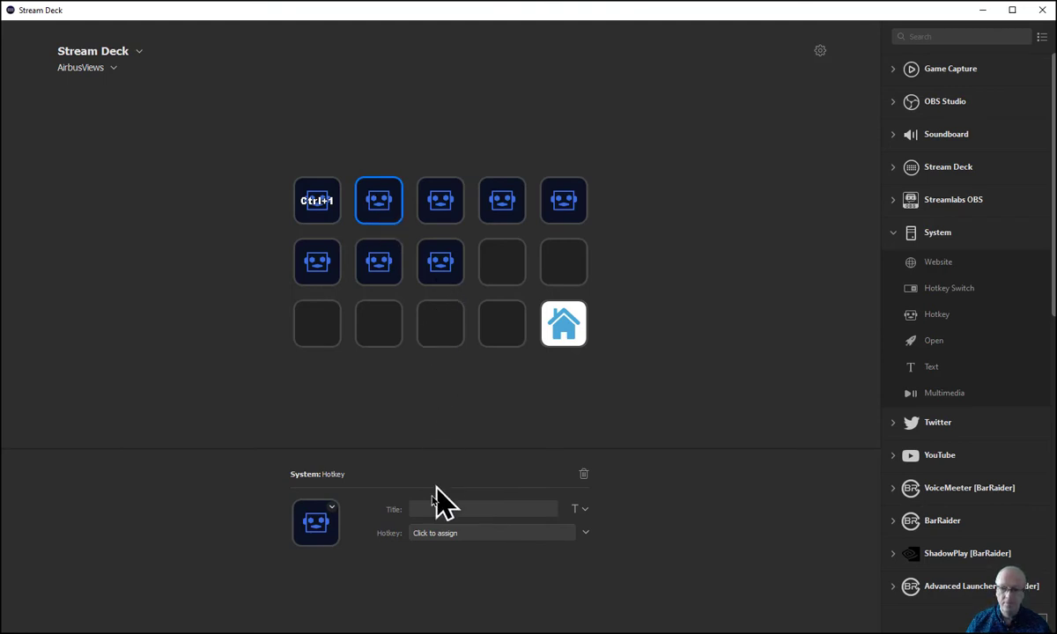
left_click(467, 534)
key("ctrl+2")
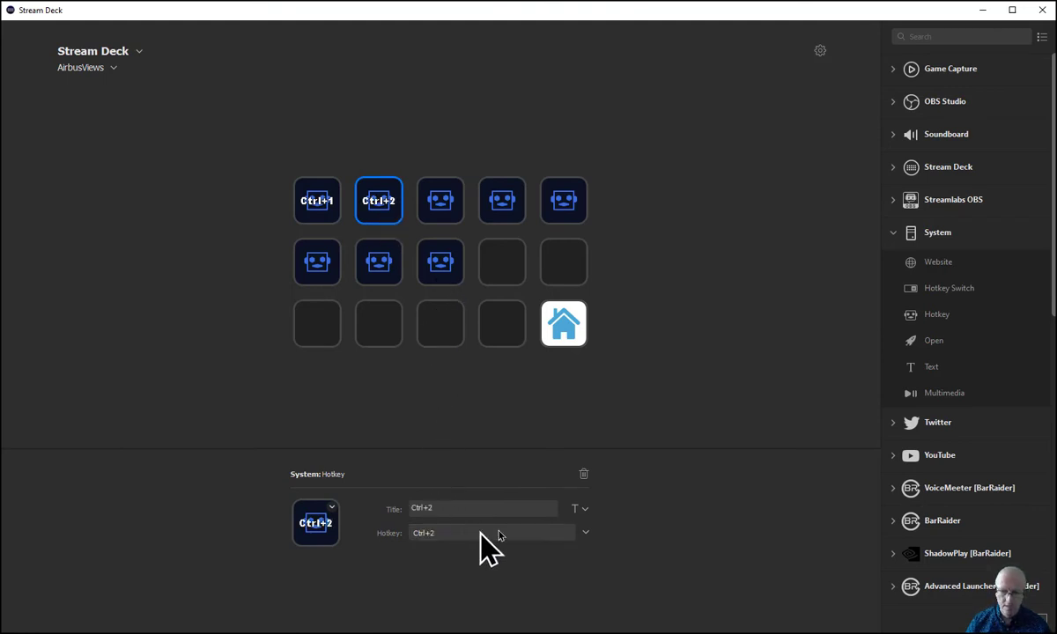
left_click(453, 202)
left_click(469, 536)
key("ctrl+3")
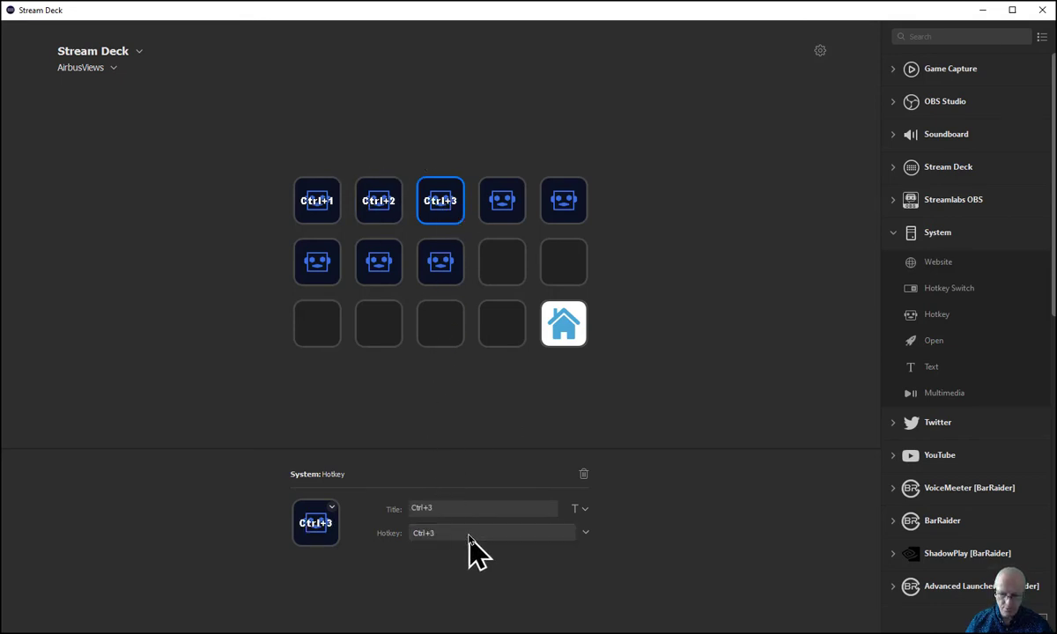
- Assign the hotkeys Ctrl+4 and Ctrl+5 to the fourth and fifth keys of the first row
left_click(499, 218)
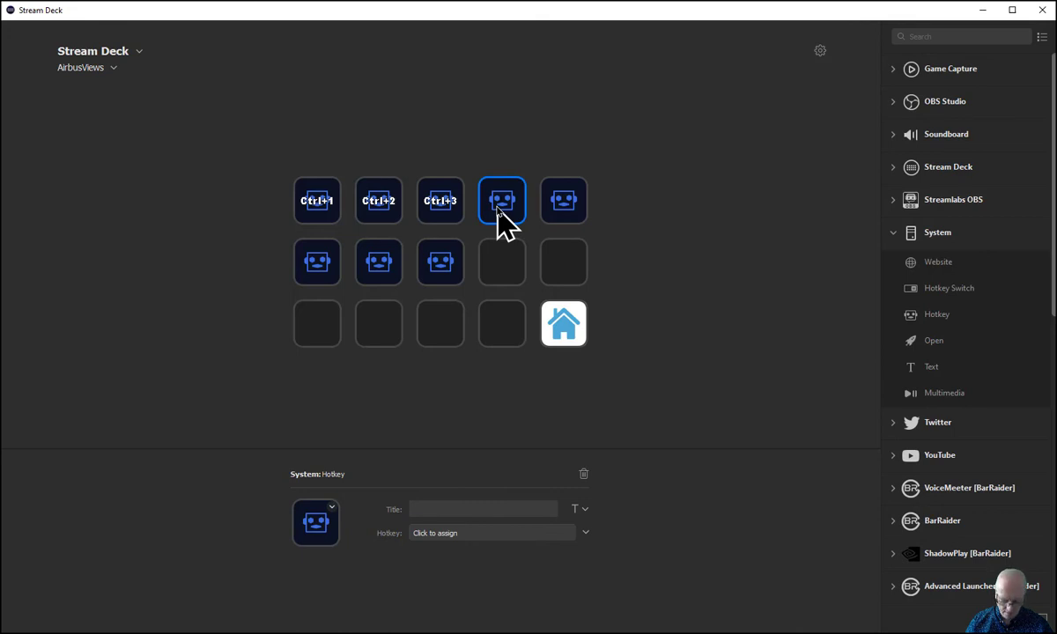
left_click(460, 536)
key("ctrl")
key("ctrl+4")
left_click(571, 222)
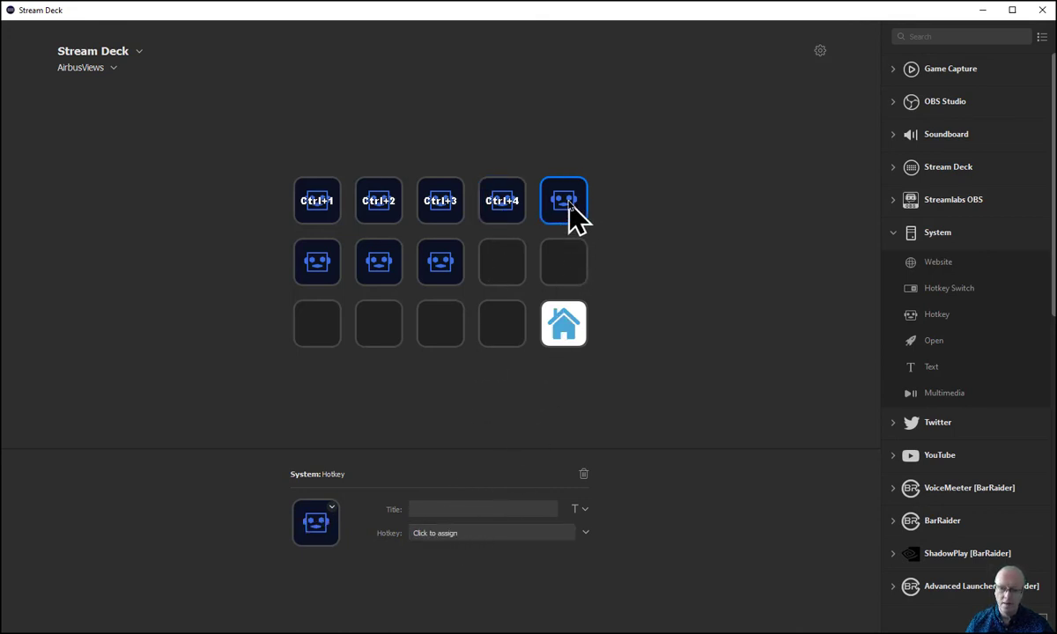
left_click(467, 535)
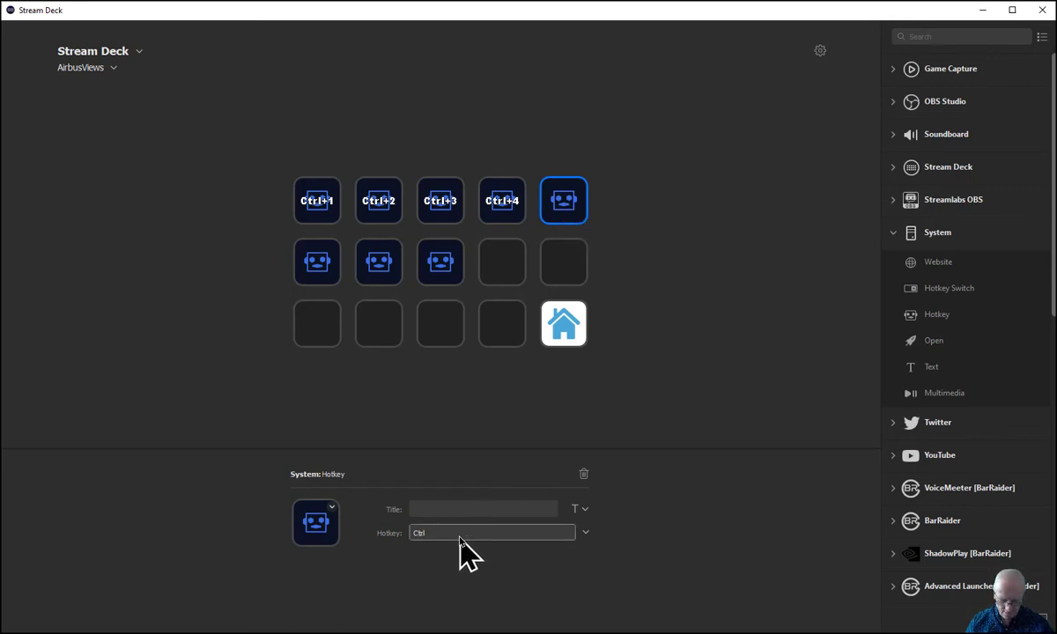
key("ctrl+5")
- Assign the hotkeys Ctrl+6 and Ctrl+7 to the first two keys of the second row
left_click(320, 280)
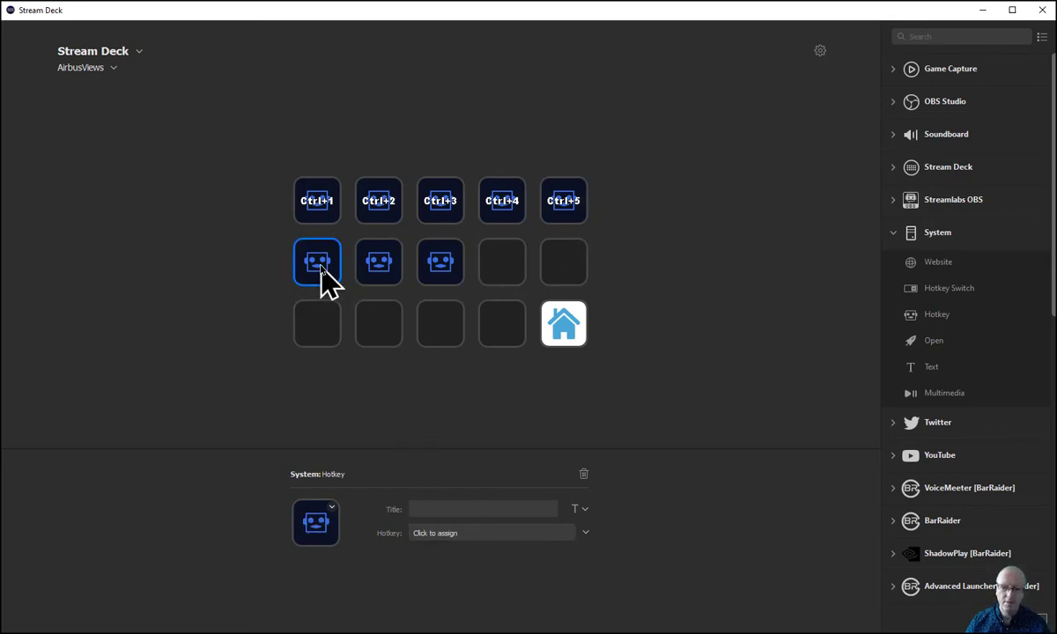
left_click(441, 535)
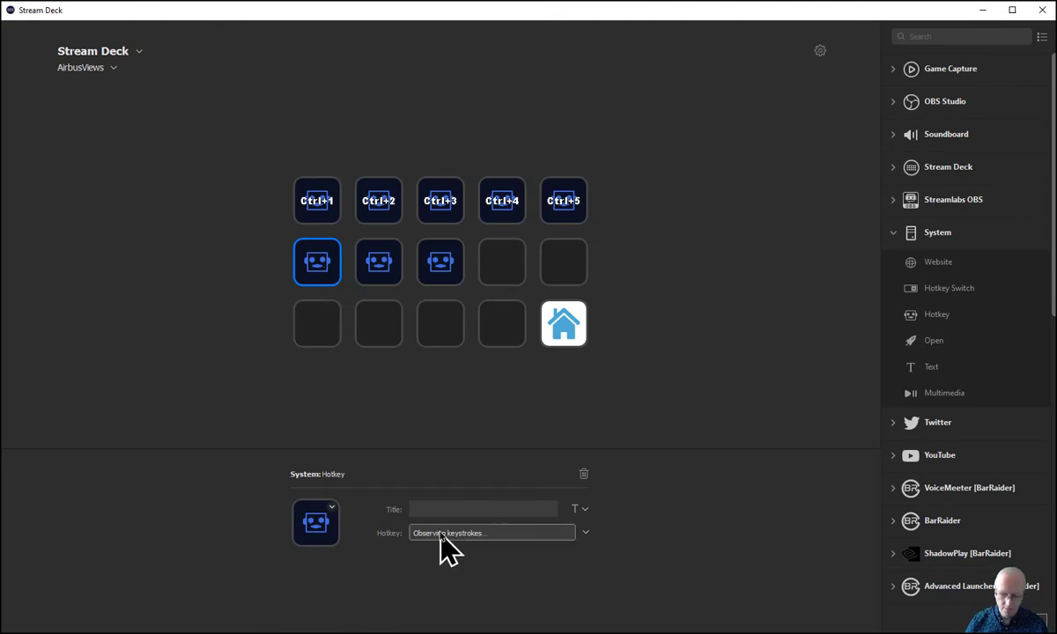
key("ctrl")
key("ctrl")
key("ctrl+6")
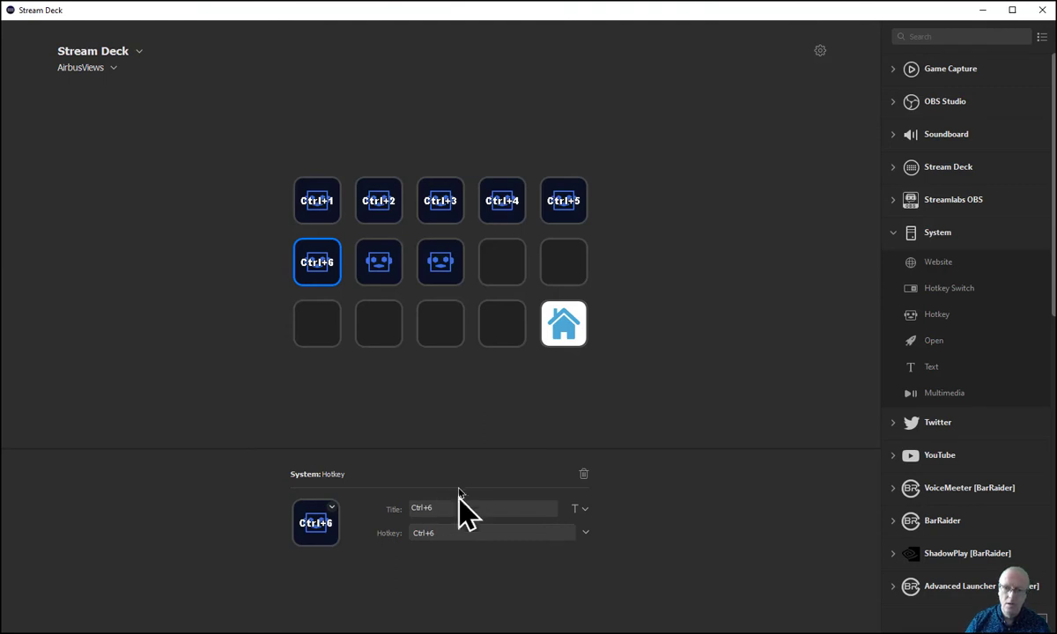
left_click(379, 257)
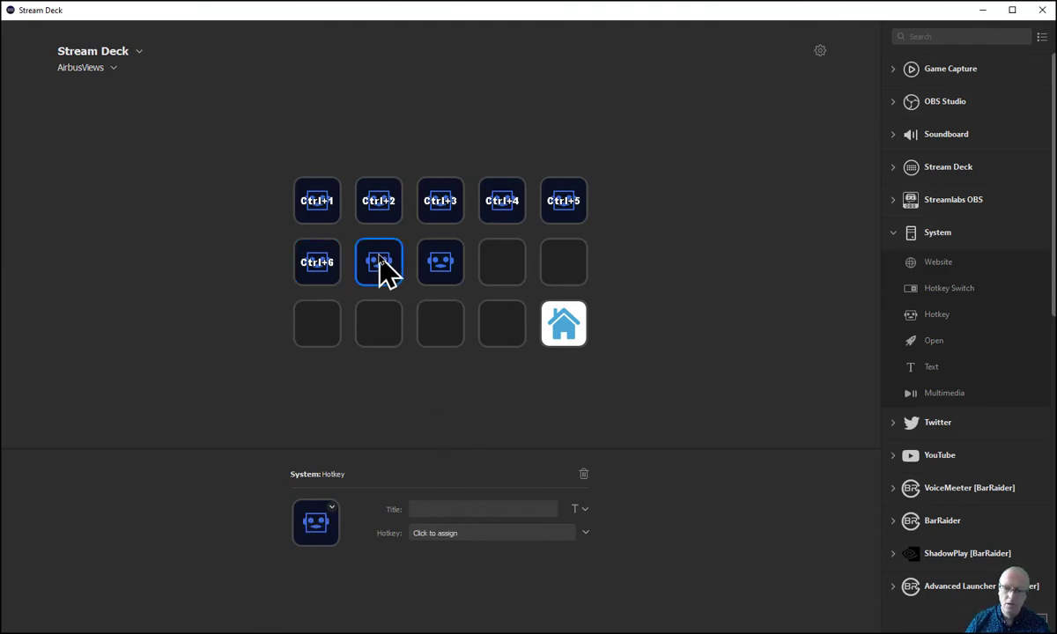
left_click(483, 534)
key("ctrl+7")
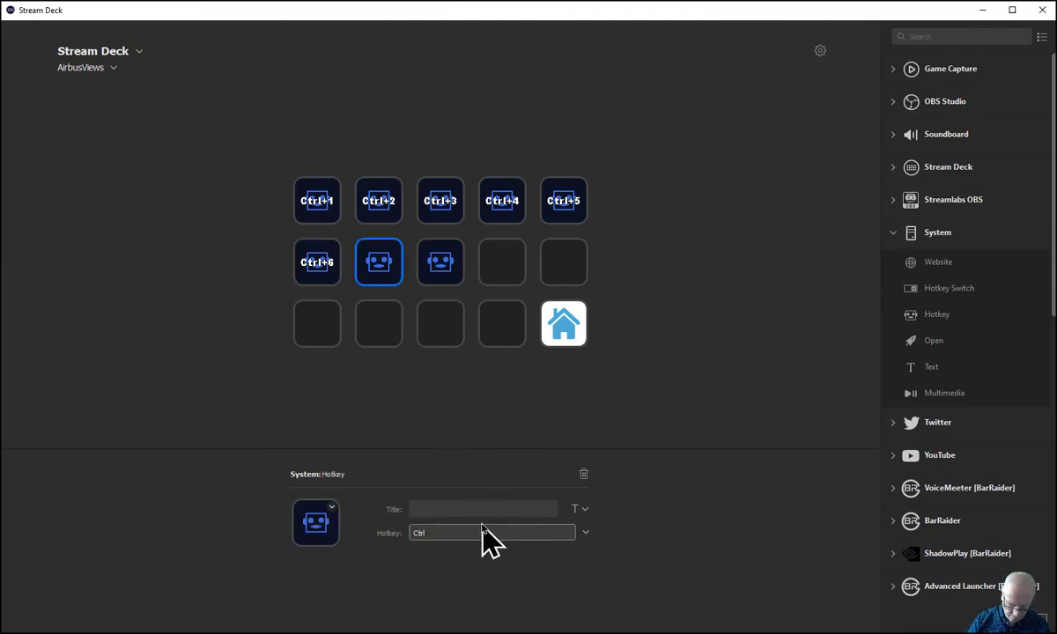
- Assign the hotkey Ctrl+8 to the third key of the second row
left_click(443, 260)
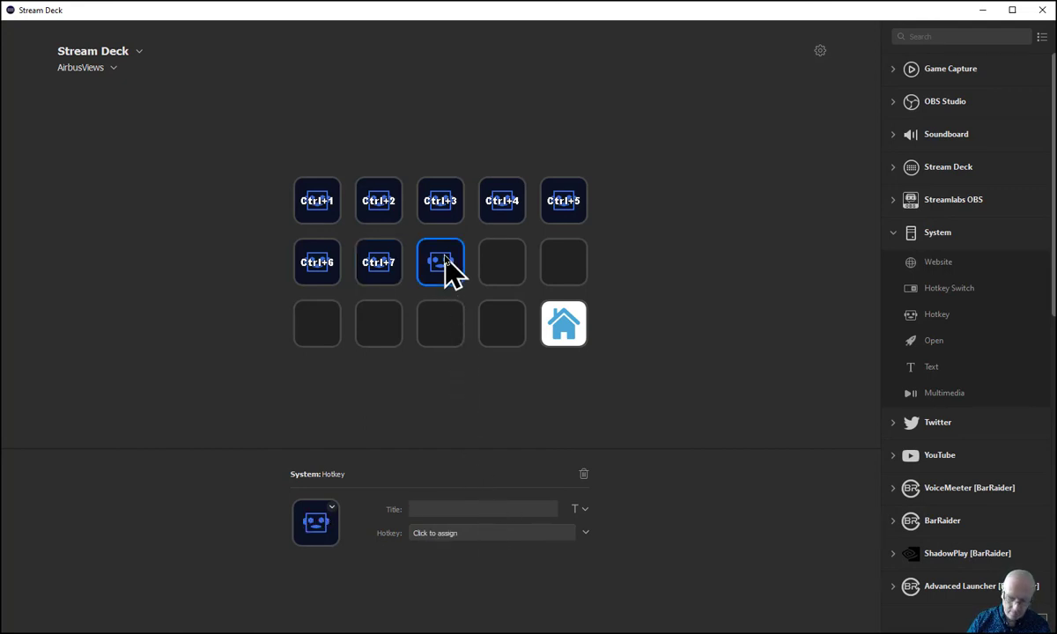
left_click(451, 532)
key("ctrl")
key("ctrl+8")
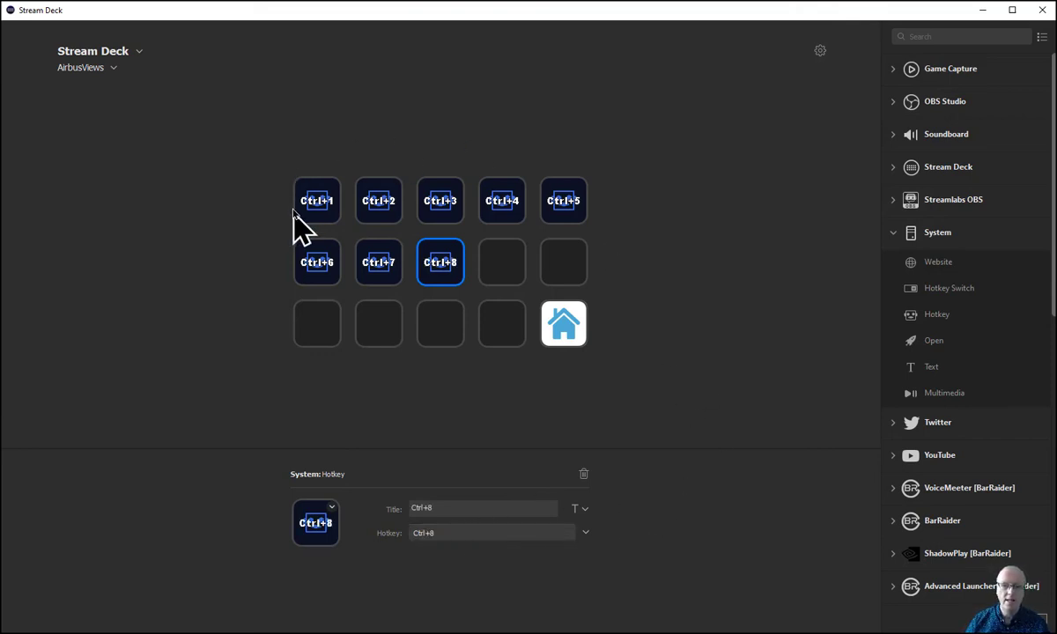
left_click(319, 203)
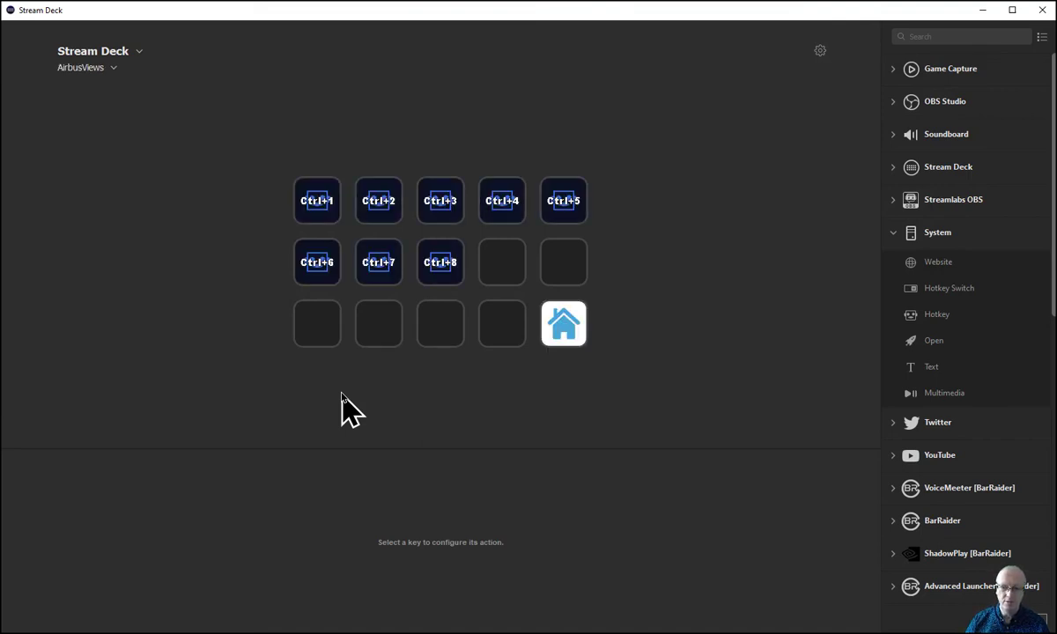
- Add Hotkey actions to the two remaining empty keys of the second row
scroll(902, 283, "down", 1)
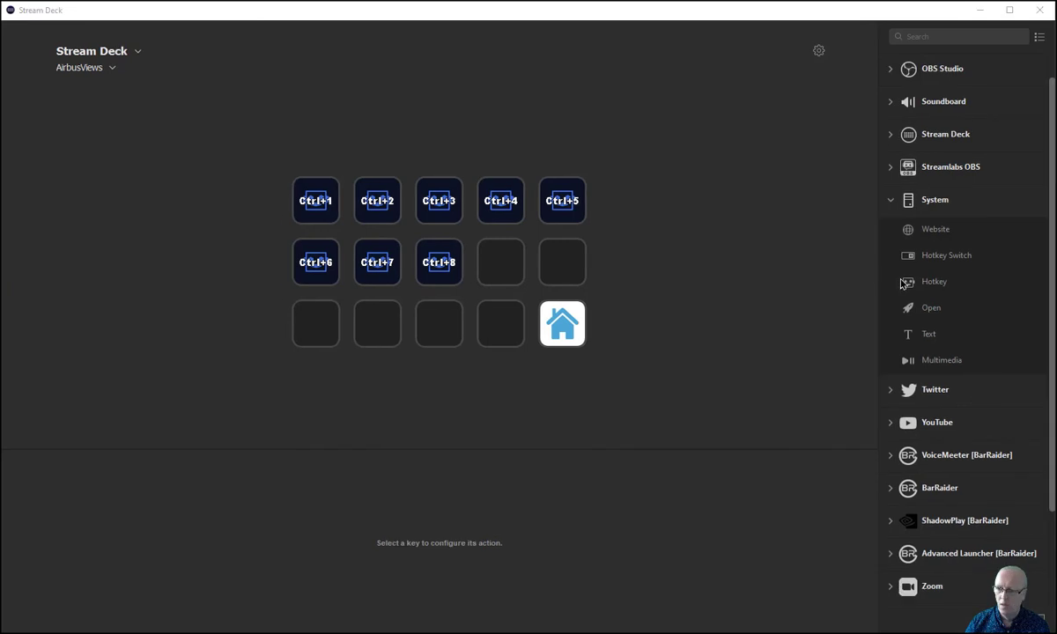
left_click_drag(910, 283, 486, 265)
left_click_drag(911, 284, 561, 266)
- Assign the hotkey Ctrl+9 to the fourth key of the second row
left_click(497, 268)
left_click(458, 534)
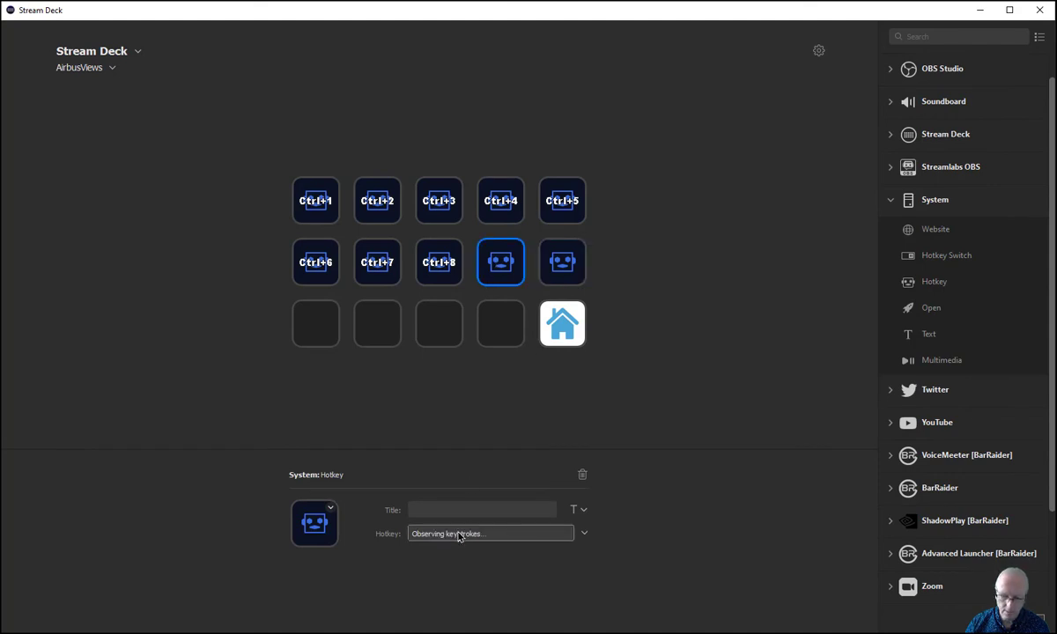
key("ctrl")
key("ctrl+9")
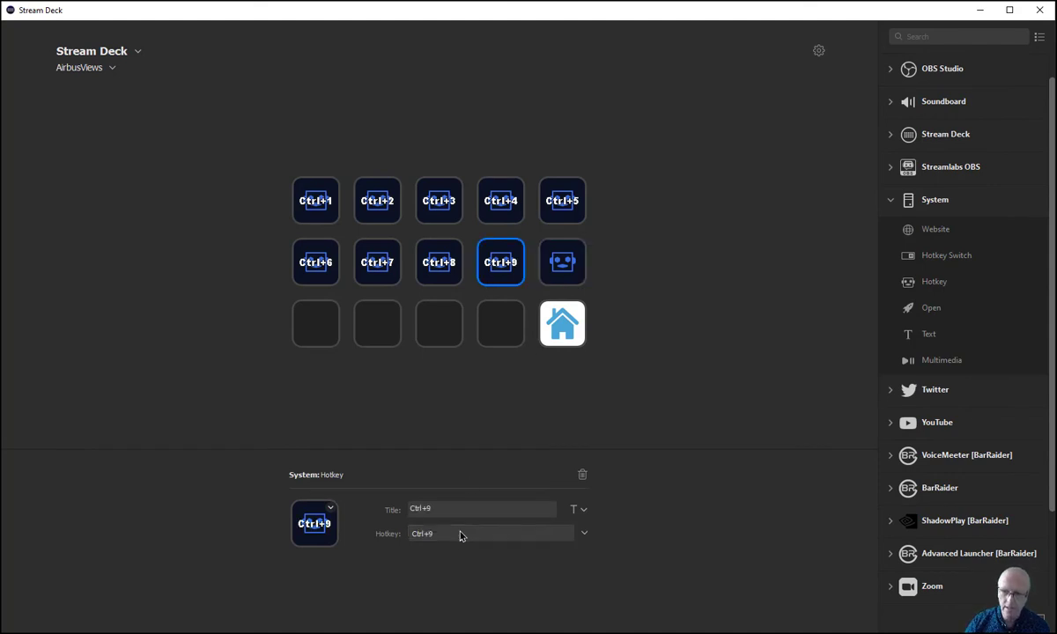
- Assign the hotkey Ctrl+0 to the fifth key of the second row
left_click(564, 265)
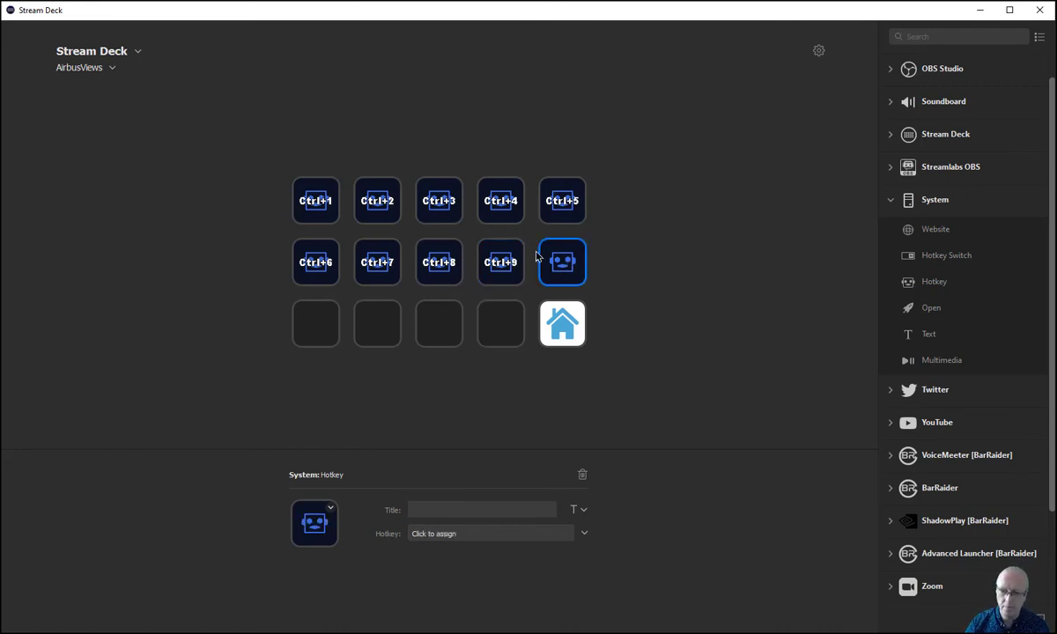
left_click(465, 535)
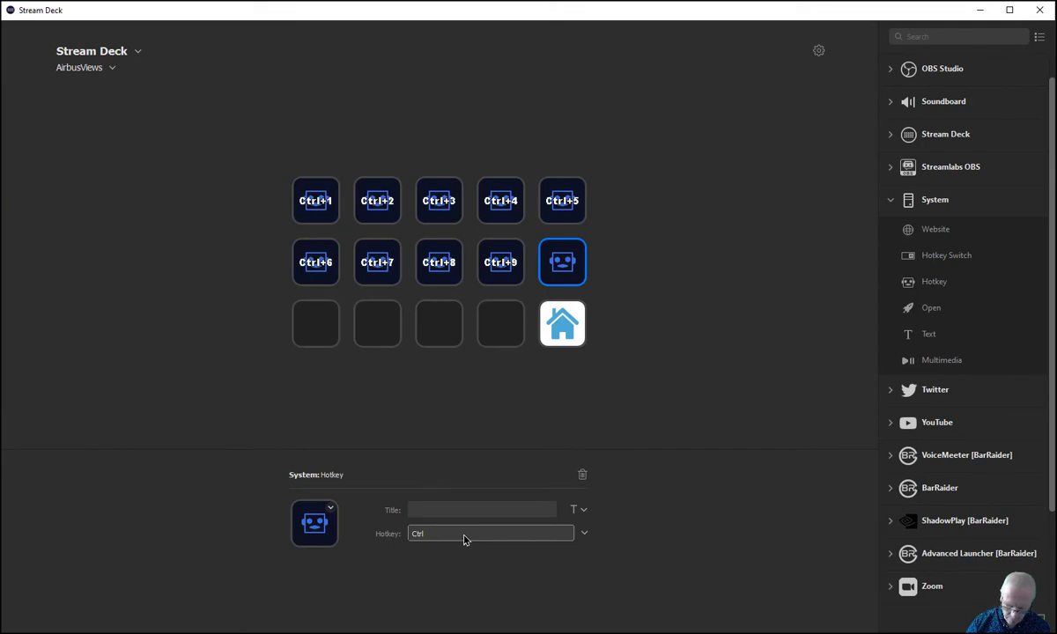
key("ctrl+0")
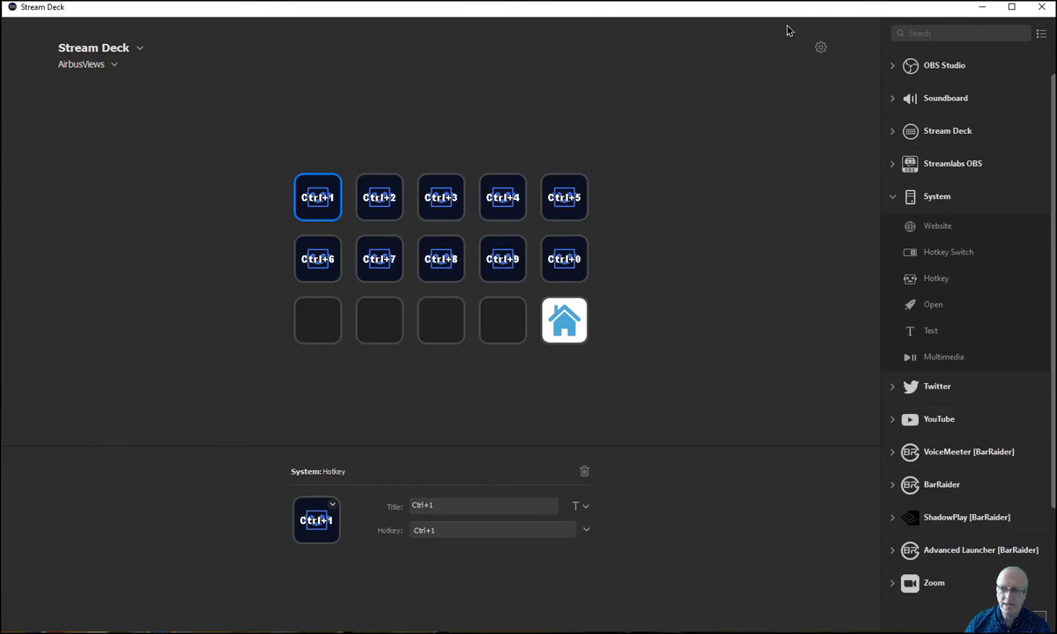
- Switch to Microsoft Flight Simulator and cycle through the saved cockpit views, including the centre pedestal, overhead panel and tablet, ending at the pilot view
left_click_drag(707, 10, 715, 633)
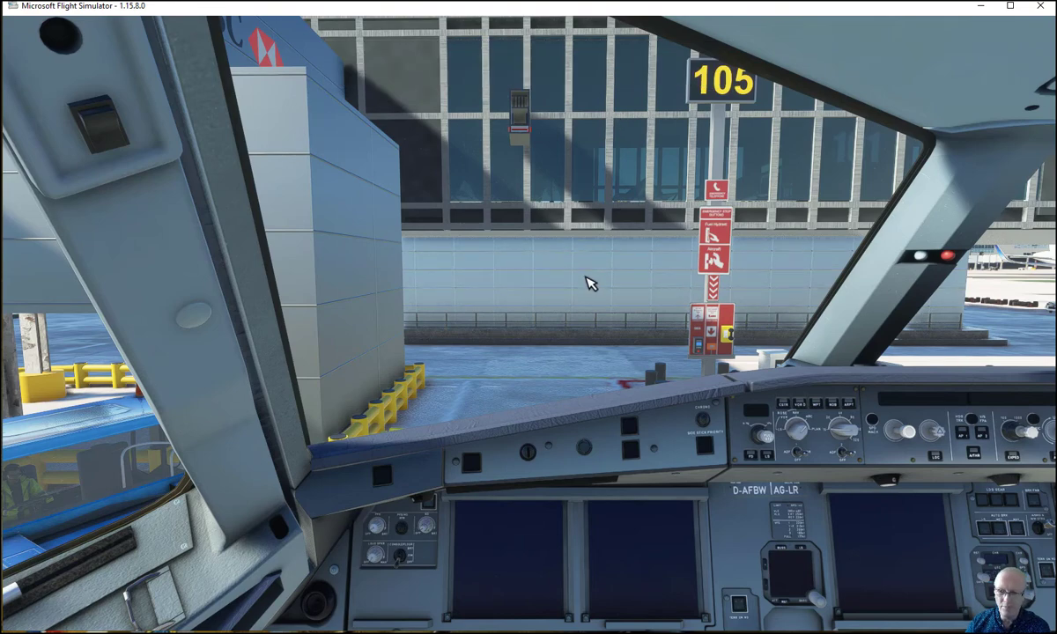
key("a")
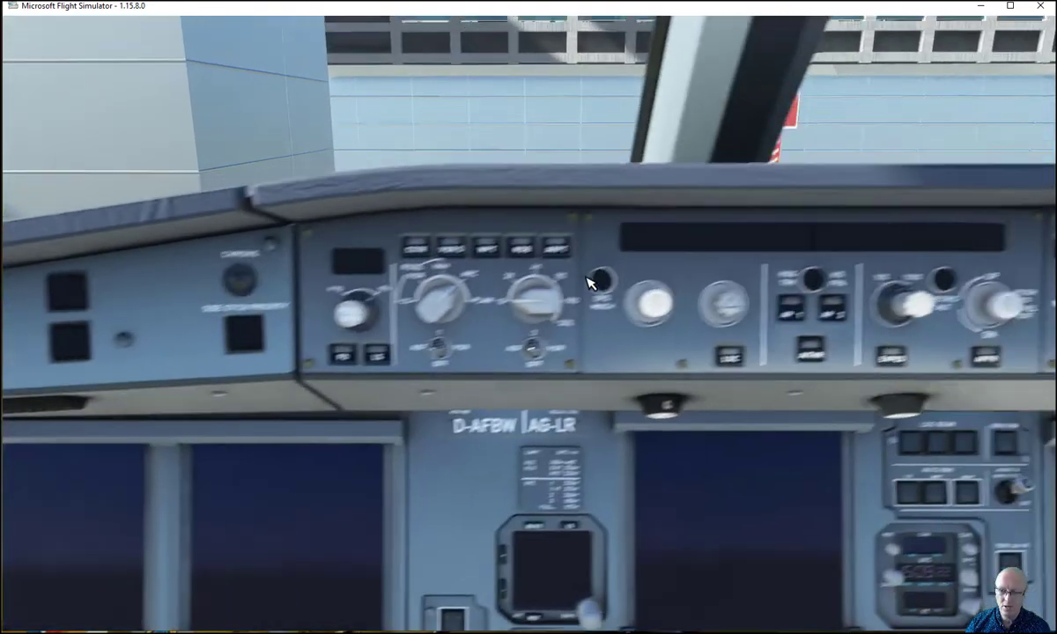
key("a")
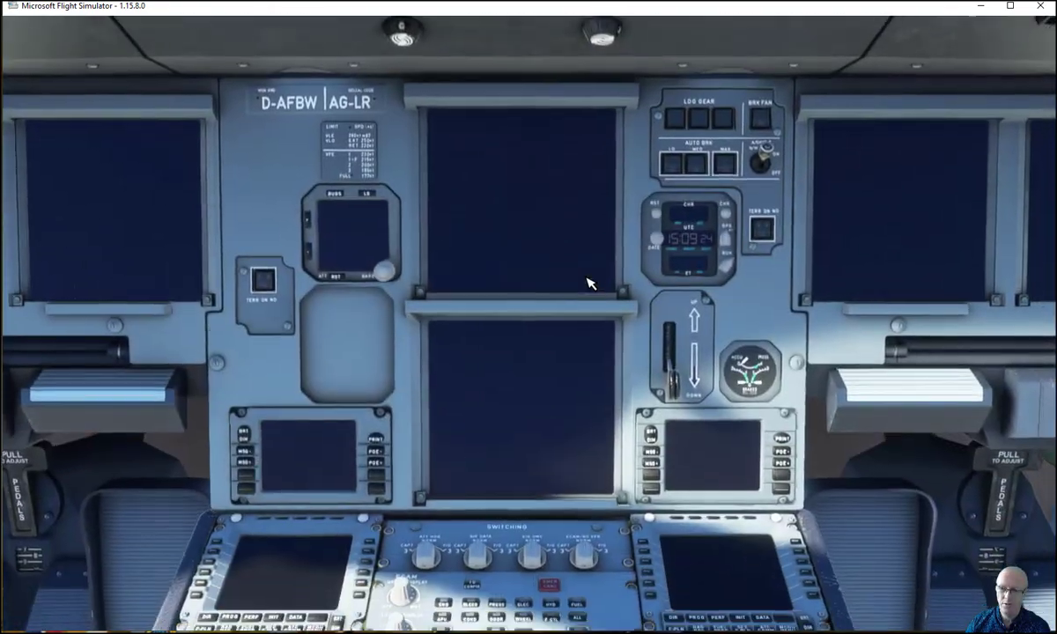
key("a")
key("a")
key("a")
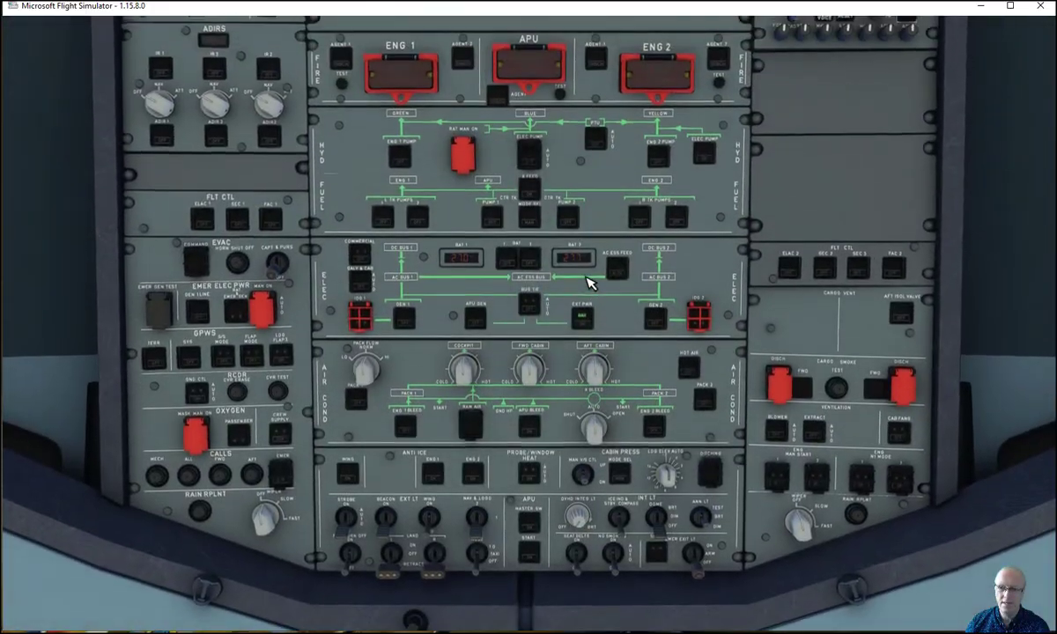
key("a")
key("a")
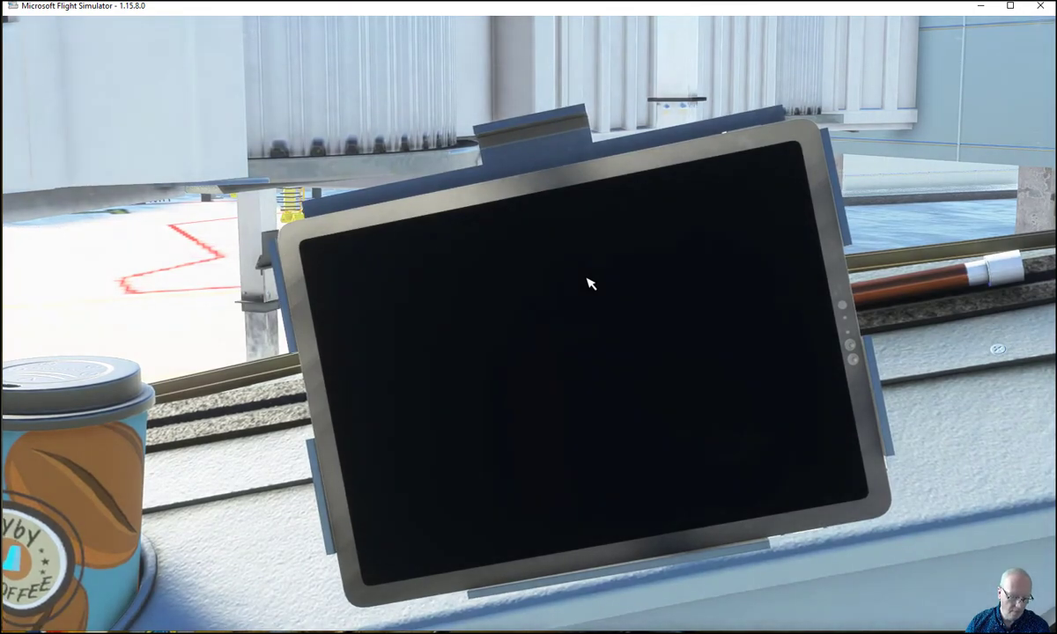
key("a")
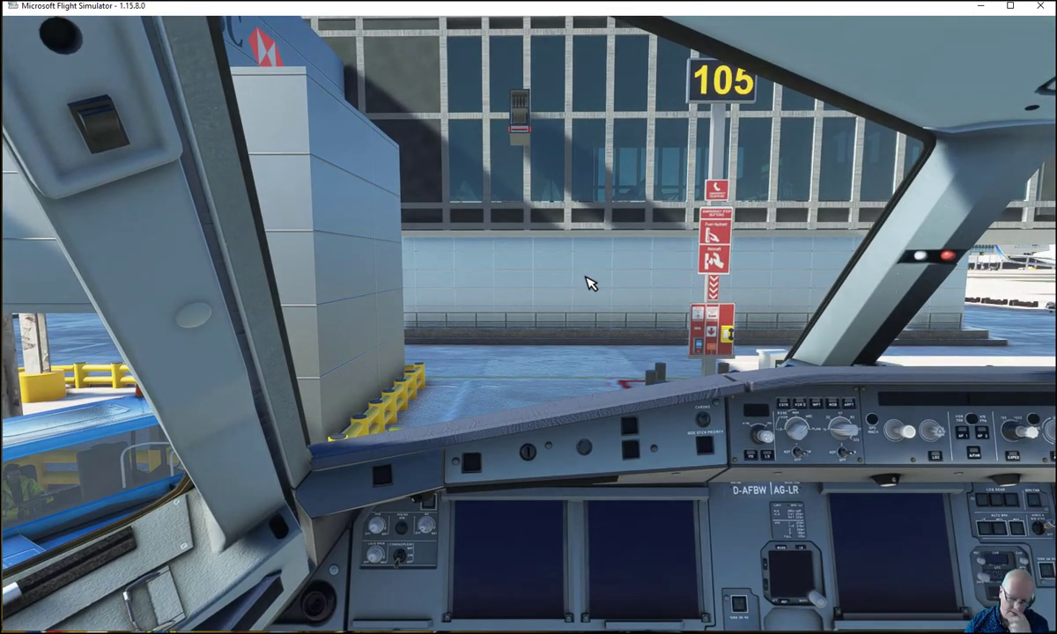
- Return to Stream Deck, add a Hotkey action to the first key of the third row, and assign it Space
left_click(496, 631)
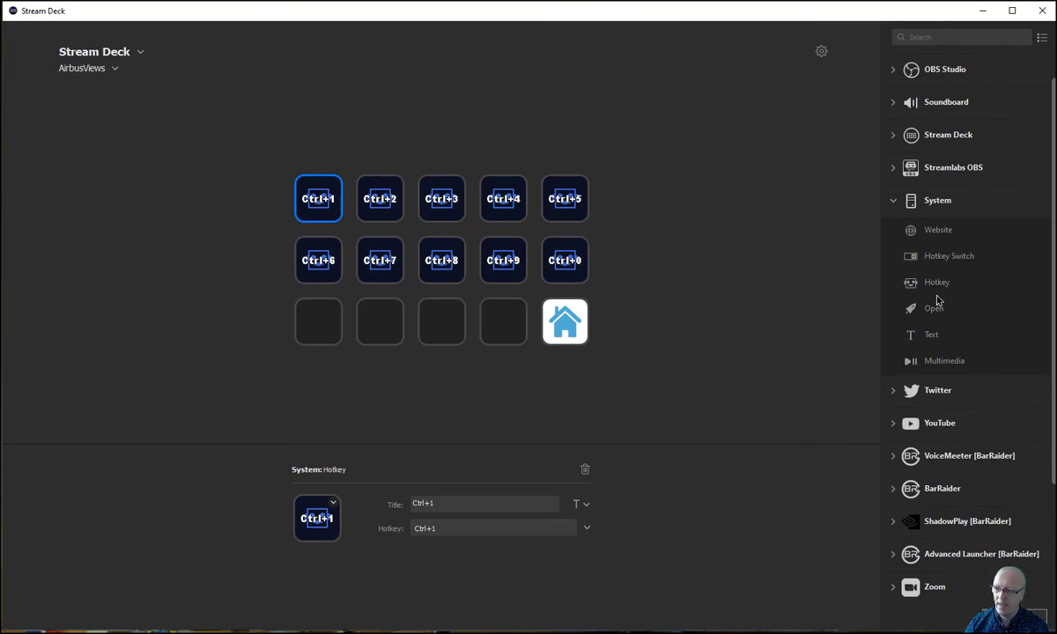
left_click_drag(936, 285, 311, 330)
left_click(467, 530)
key("space")
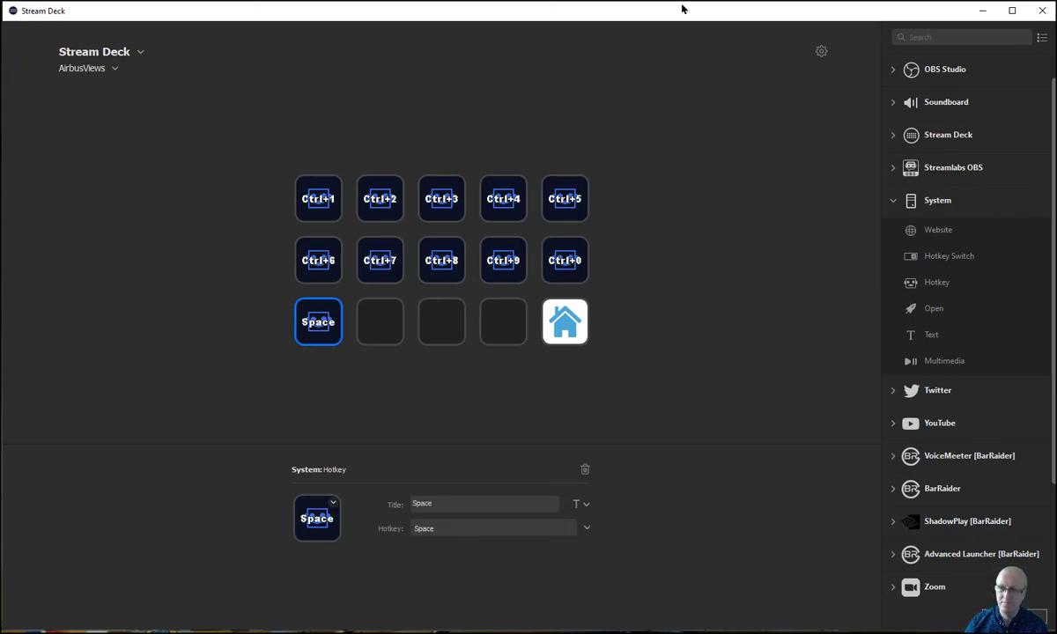
- Switch to Microsoft Flight Simulator and test the views by going to the tablet and back to the pilot view
left_click_drag(667, 12, 673, 102)
left_click_drag(676, 159, 680, 632)
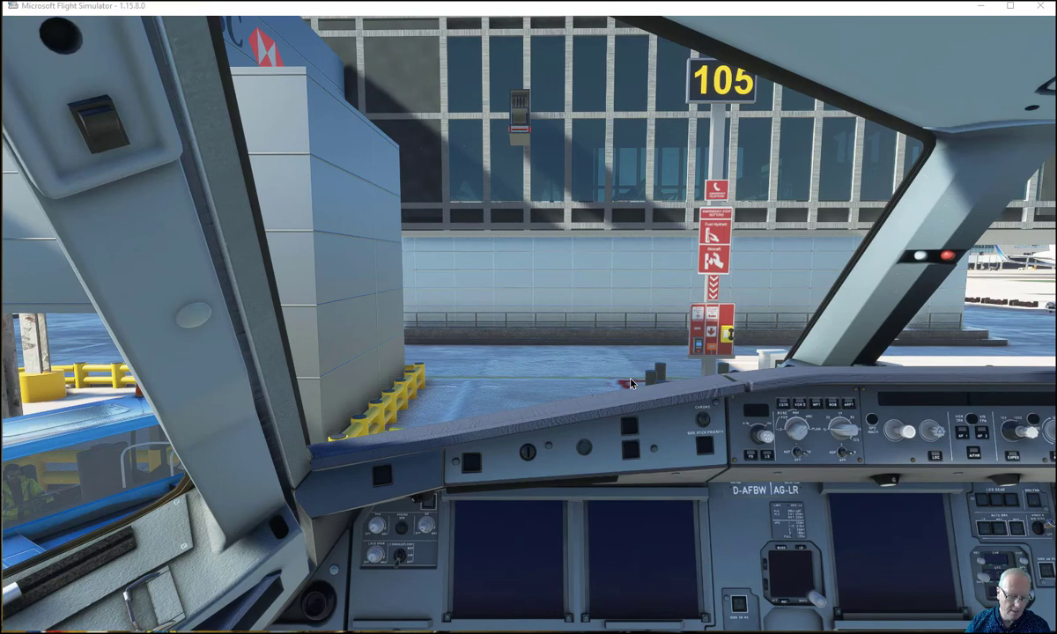
left_click(594, 322)
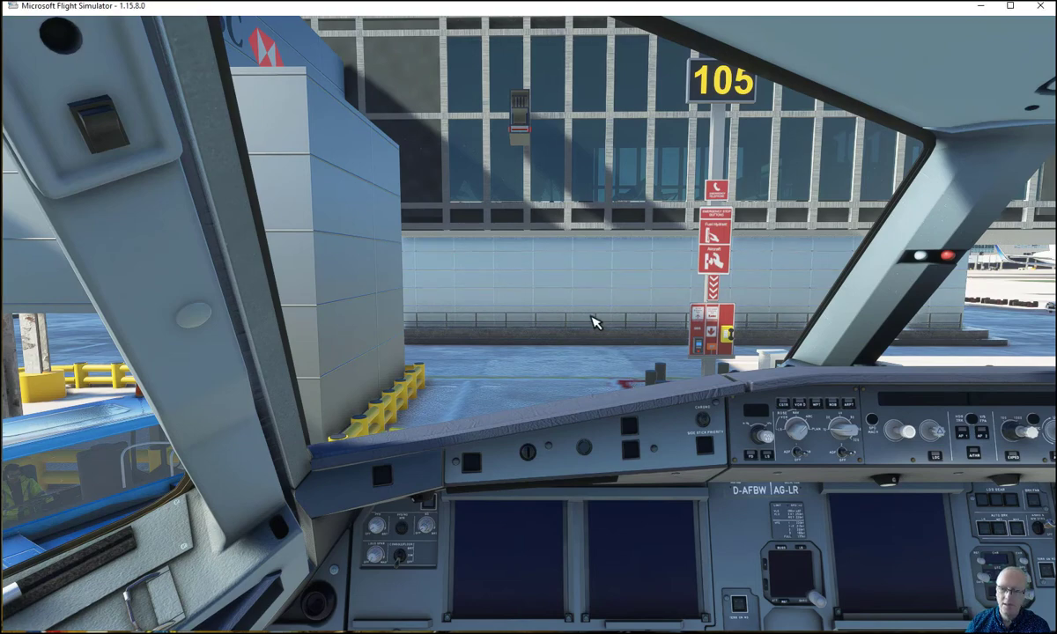
key("alt+1")
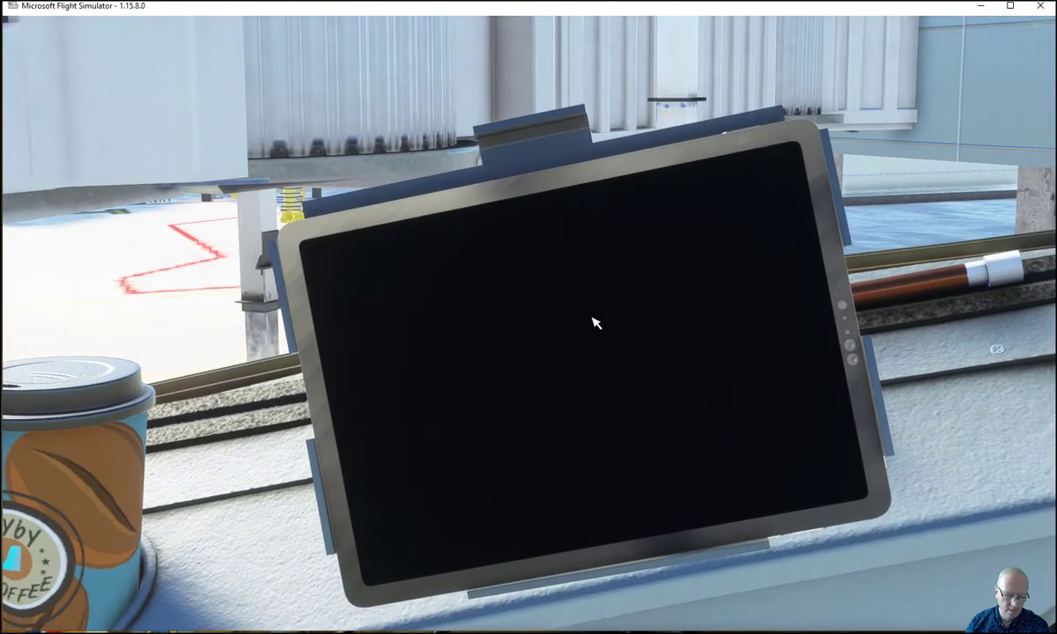
key("ctrl+space")
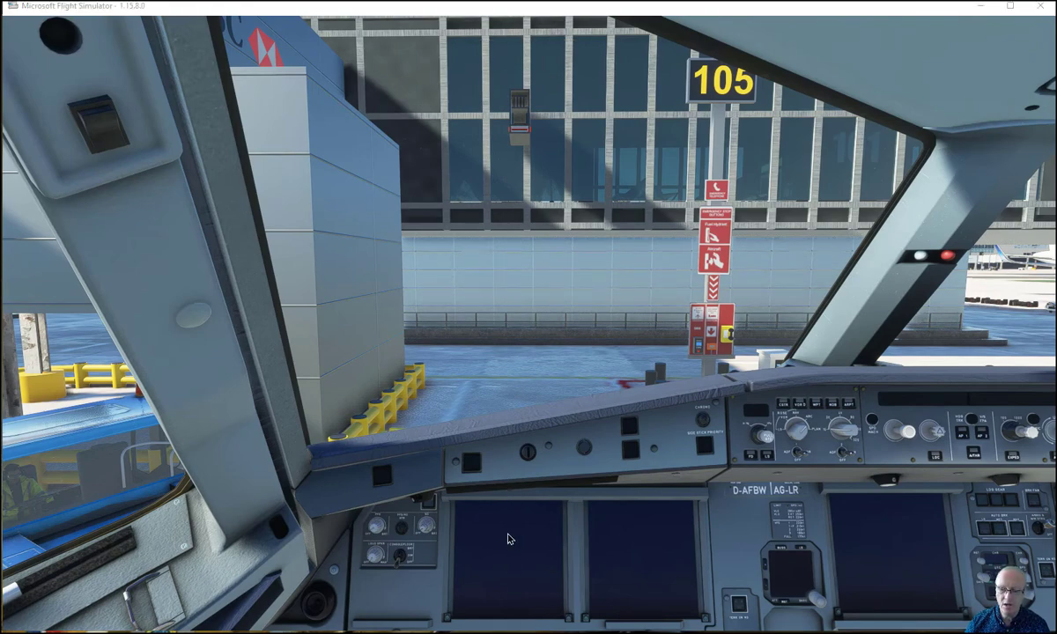
- Capture the full cockpit view with Snipping Tool and save it to the desktop as Cockpit.PNG
left_click_drag(527, 633, 534, 8)
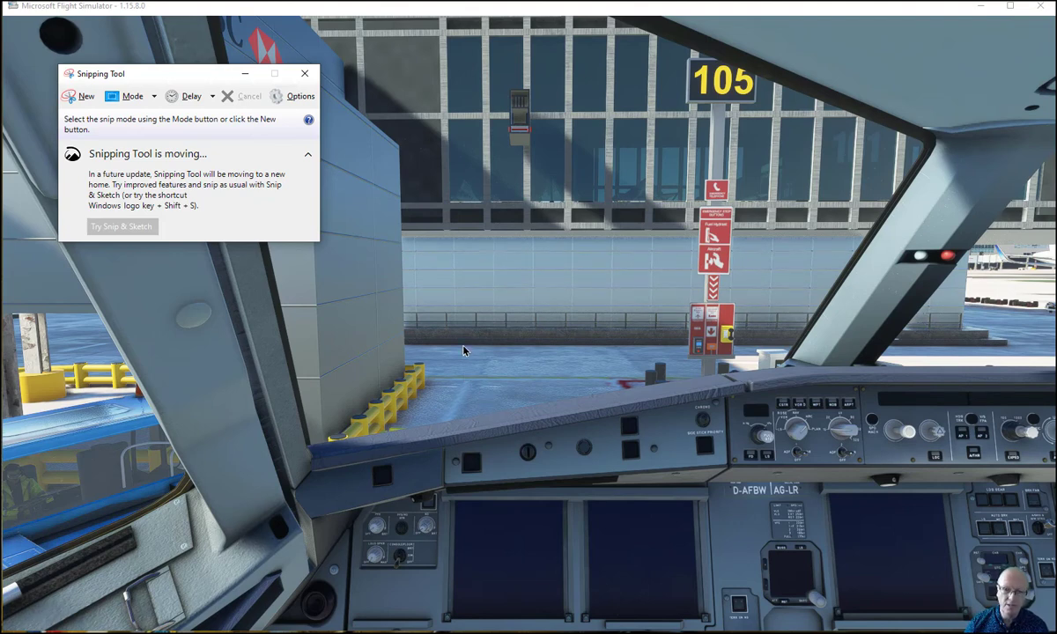
left_click(80, 96)
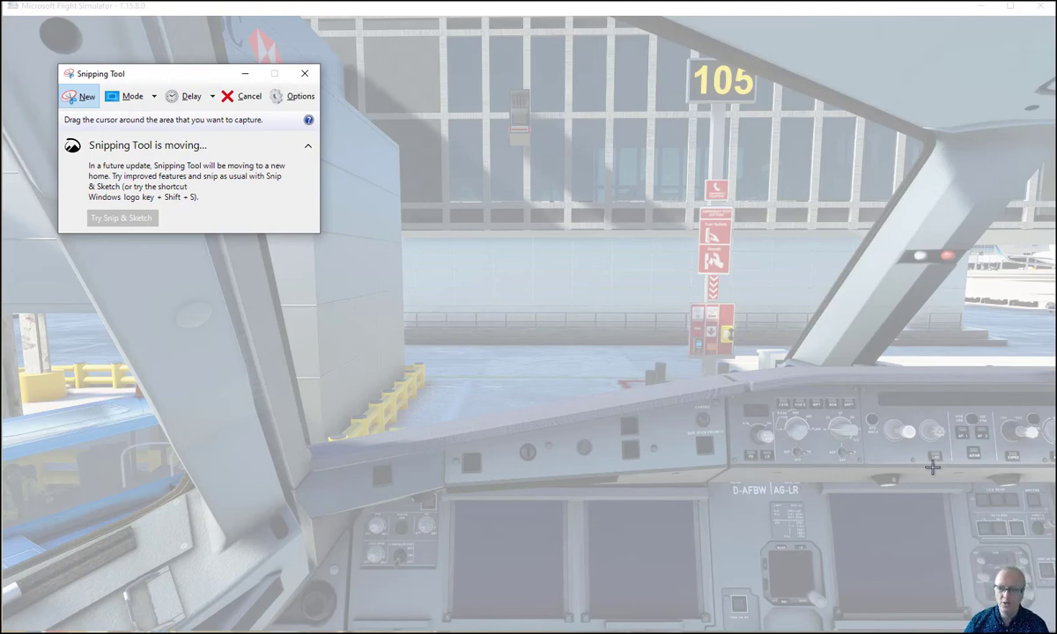
left_click_drag(5, 16, 1055, 631)
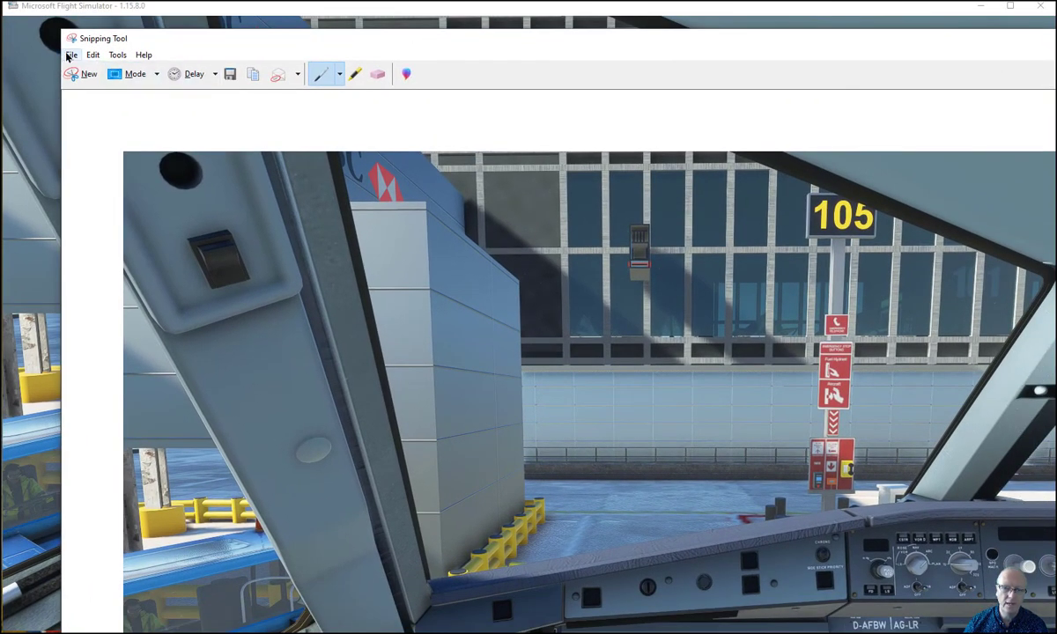
left_click(68, 56)
left_click(90, 88)
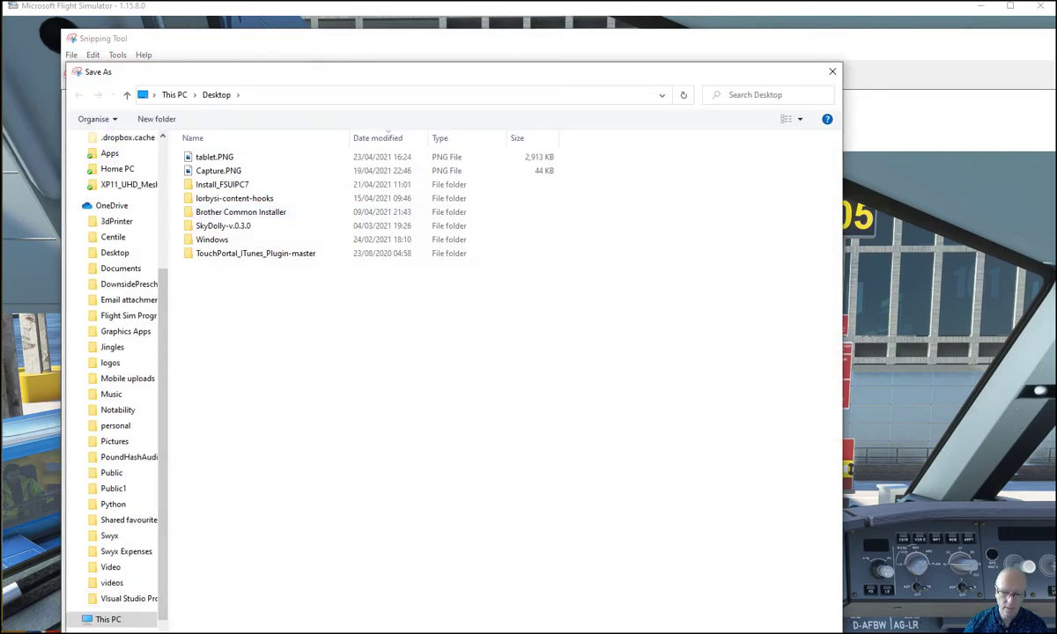
scroll(115, 379, "down", 1)
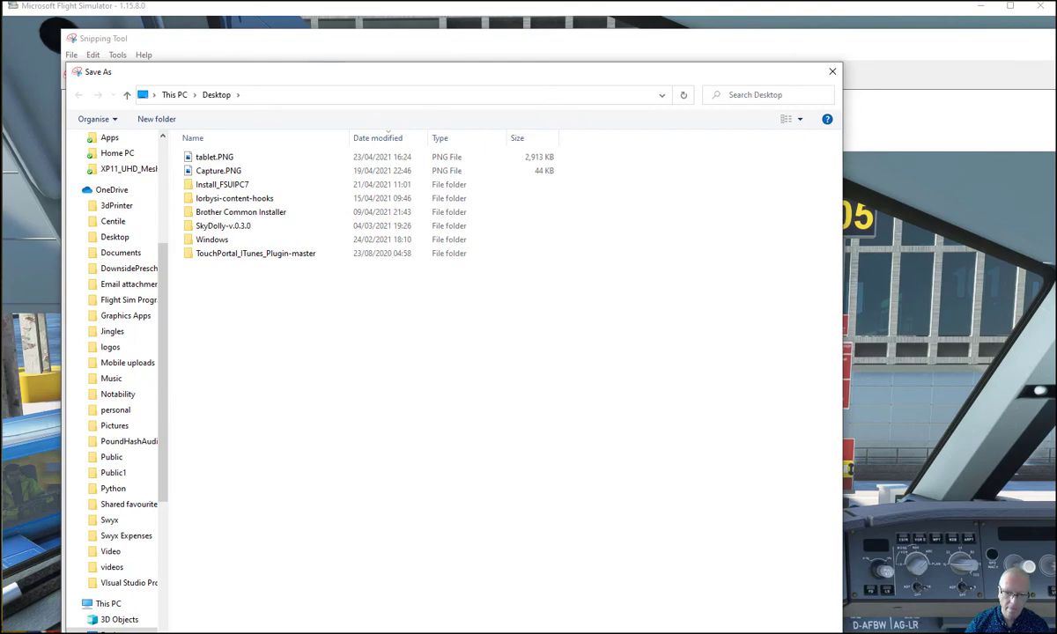
key("Escape")
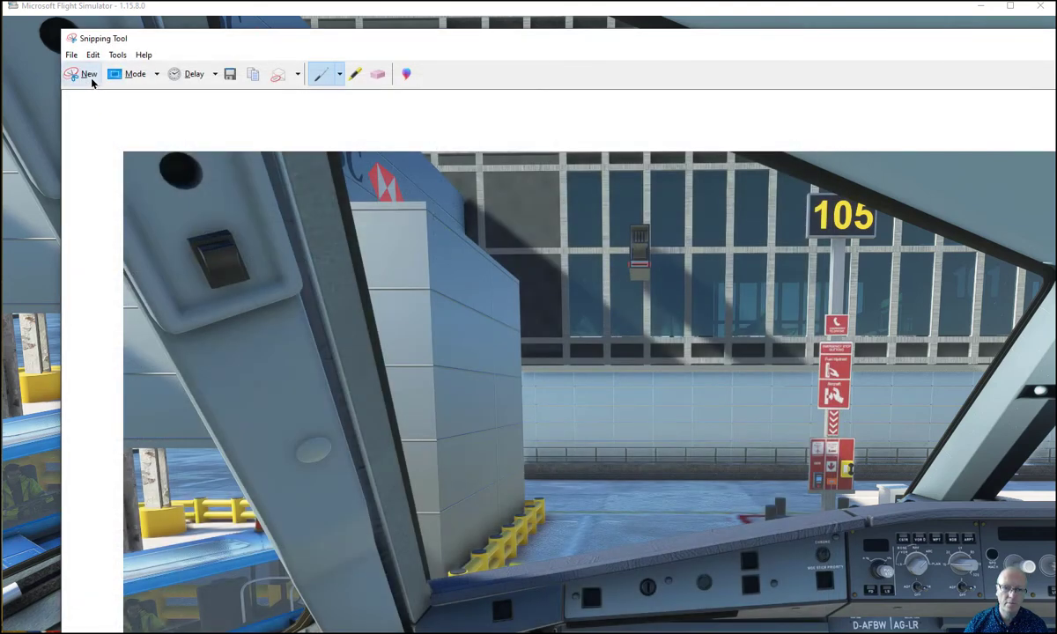
- Switch the simulator to the captain's flight display view and capture the whole view with Snipping Tool
left_click_drag(177, 44, 359, 231)
left_click(308, 117)
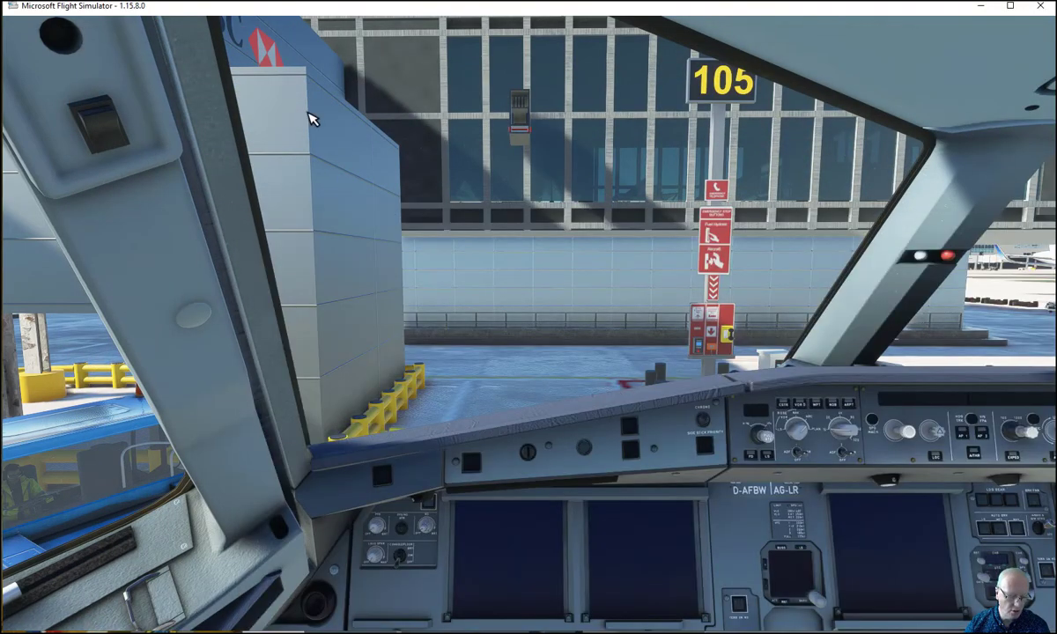
key("ctrl+1")
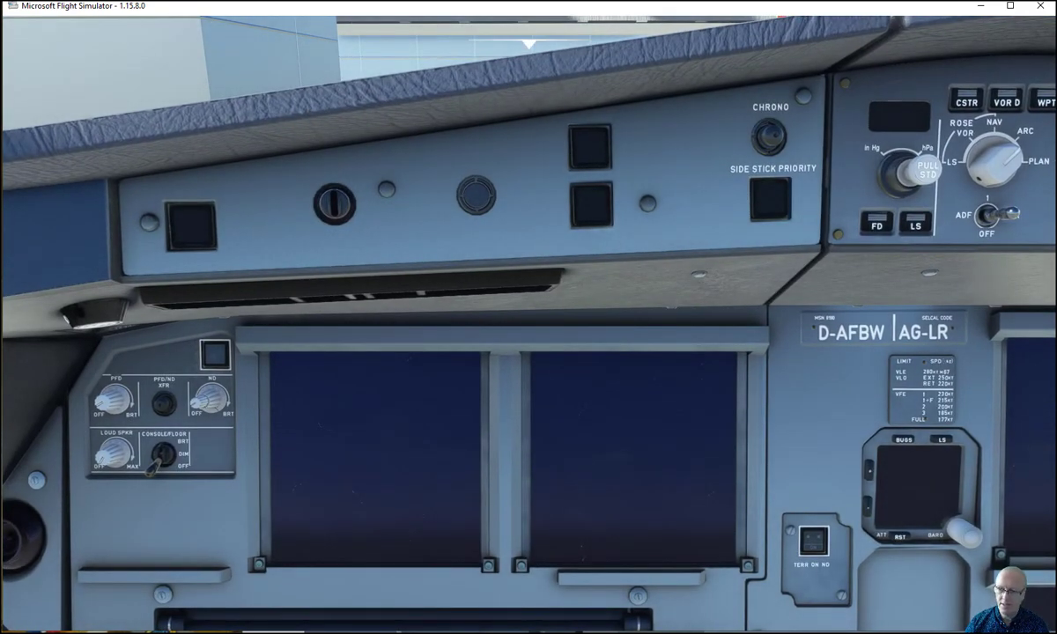
key("alt+Tab")
left_click(265, 261)
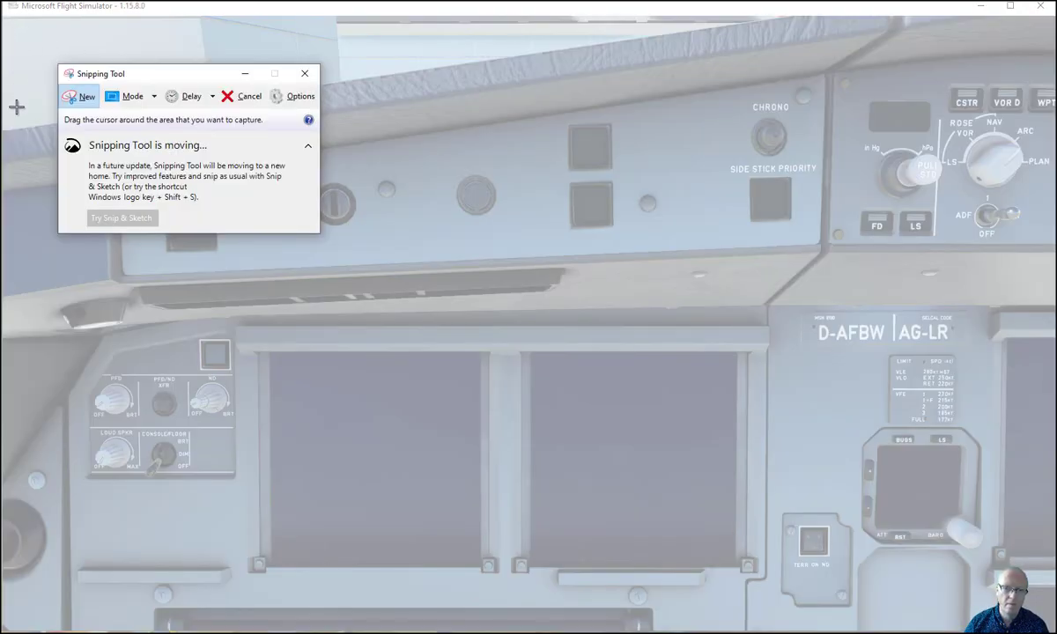
left_click_drag(6, 22, 977, 591)
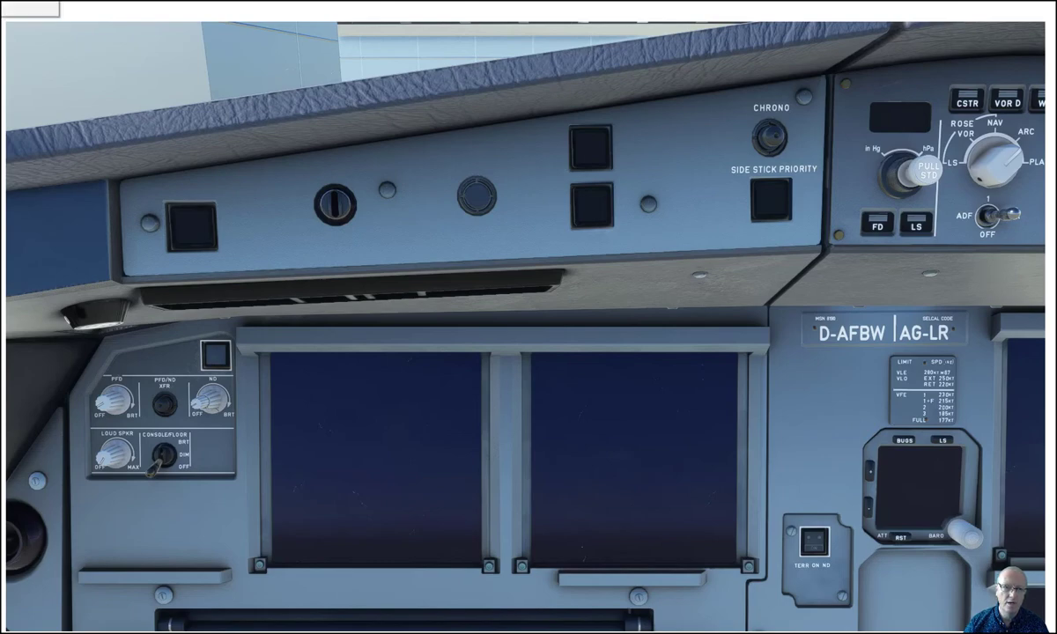
- Save the flight display capture to the desktop as PFD.PNG
key("ctrl+s")
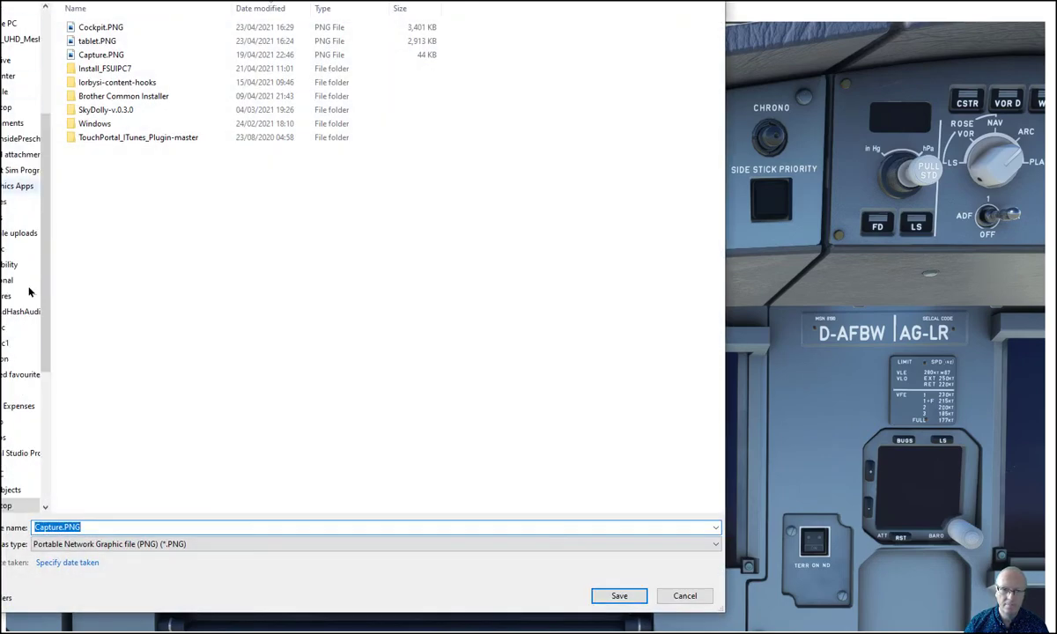
left_click_drag(60, 526, 32, 526)
key("BackSpace")
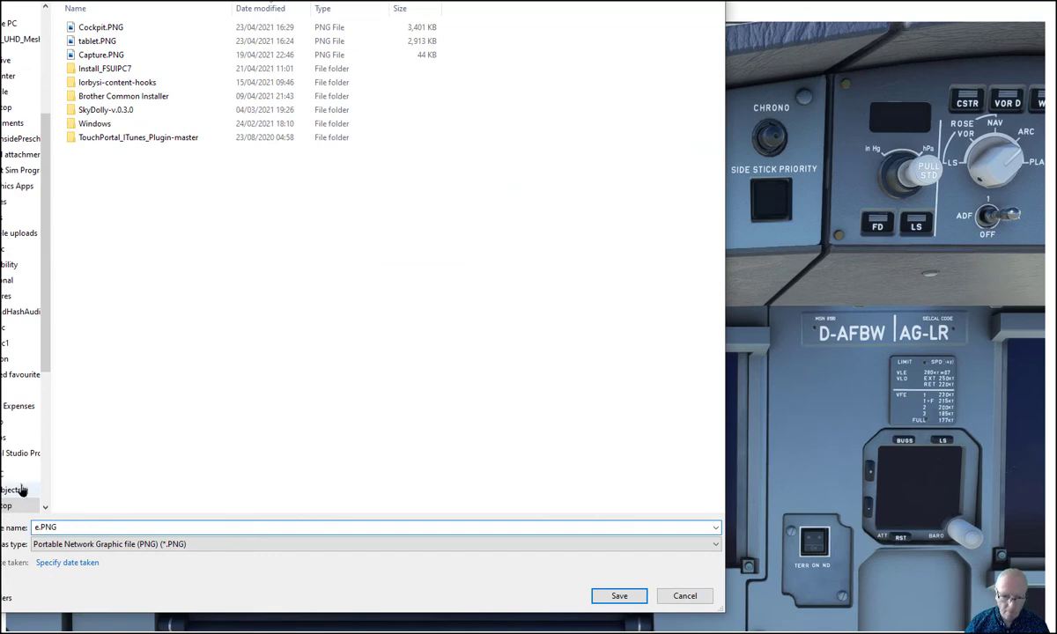
type("PFD")
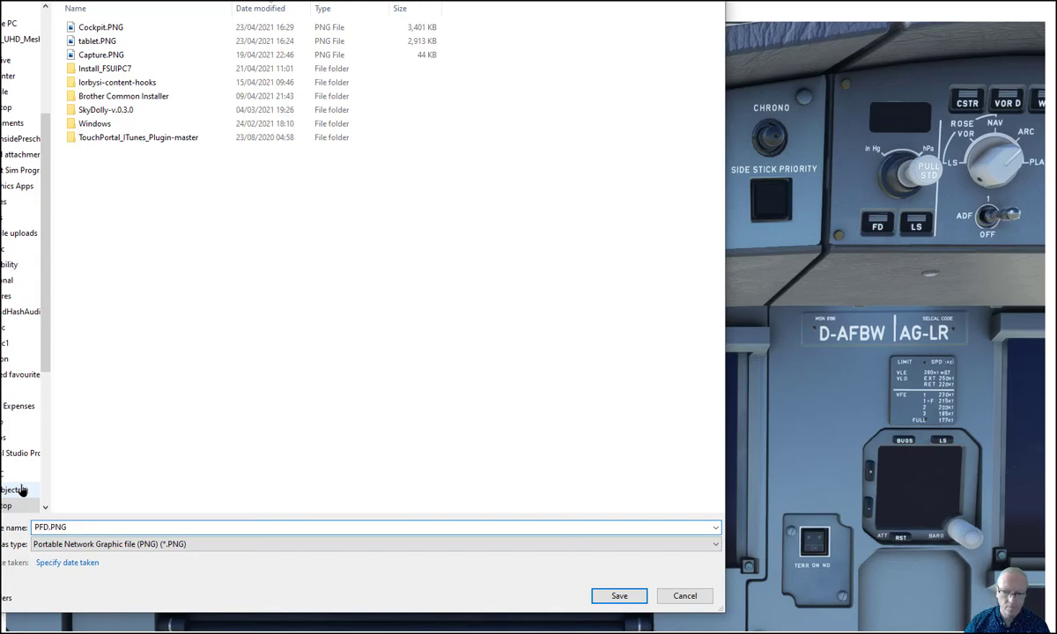
key("Return")
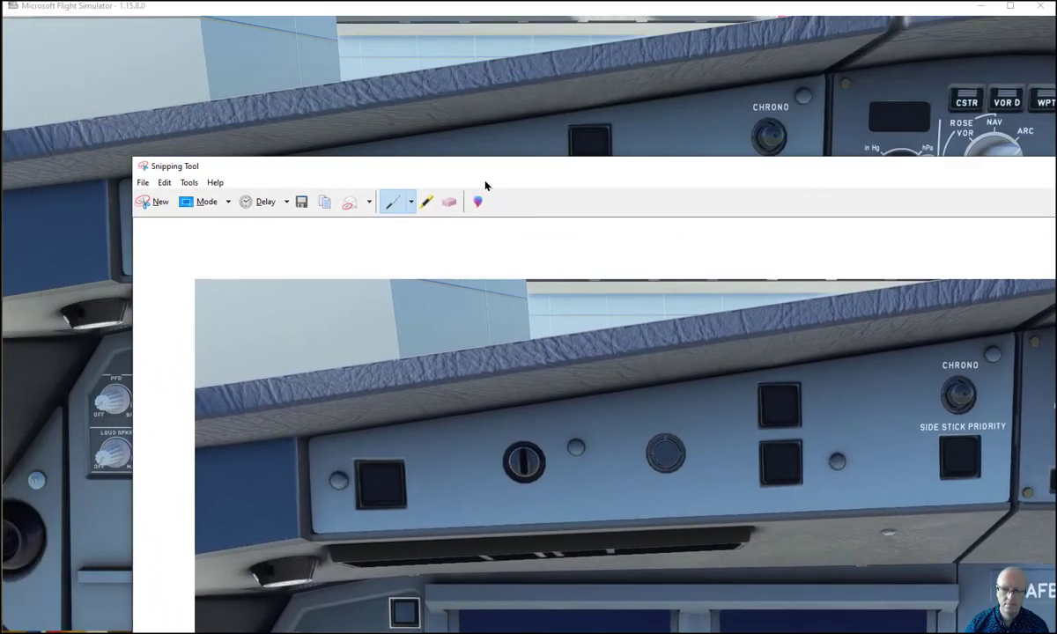
- Switch the simulator to the autopilot panel view and start a new capture in Snipping Tool
left_click_drag(454, 168, 476, 188)
left_click(228, 115)
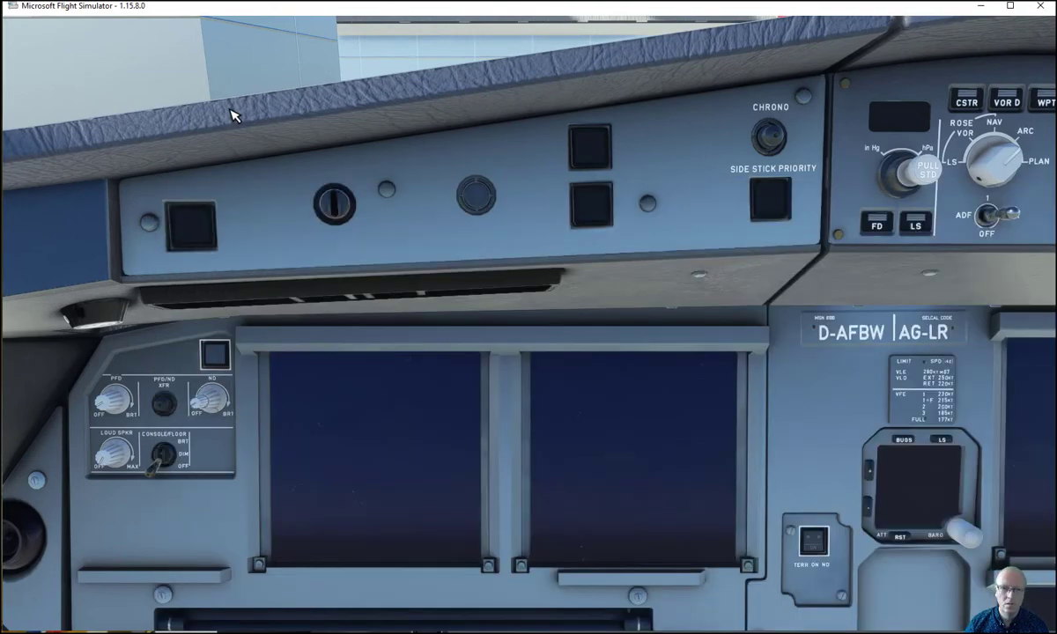
key("ctrl+space")
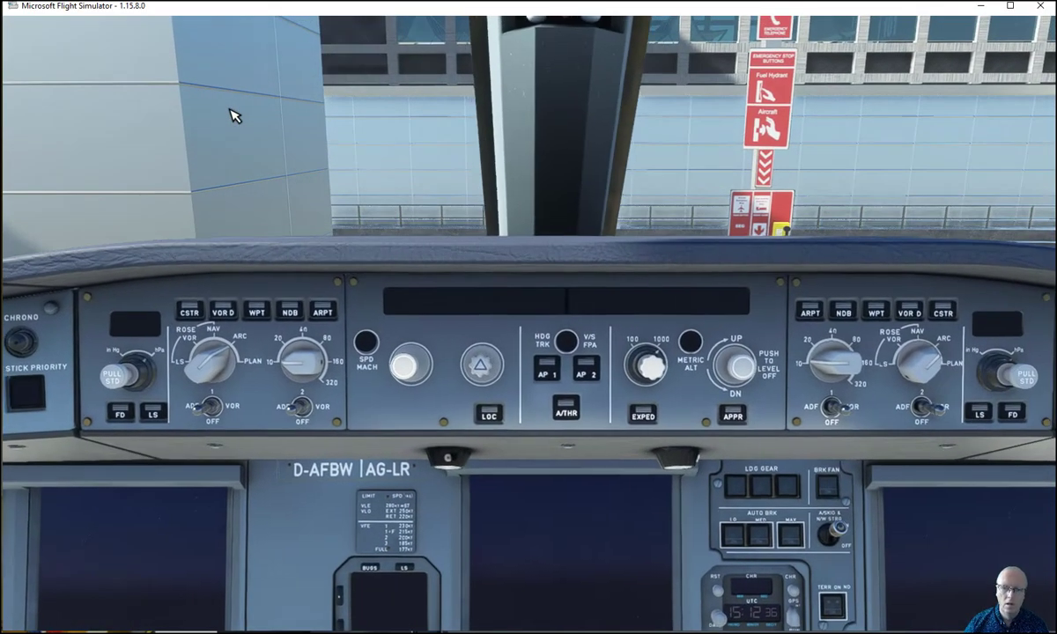
key("alt+Tab")
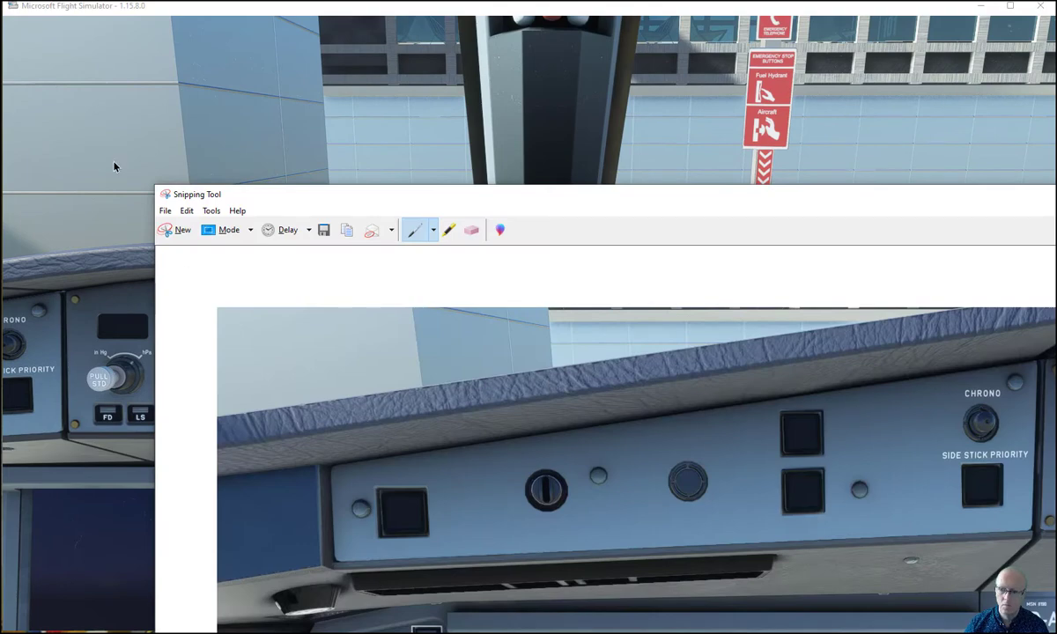
left_click(176, 229)
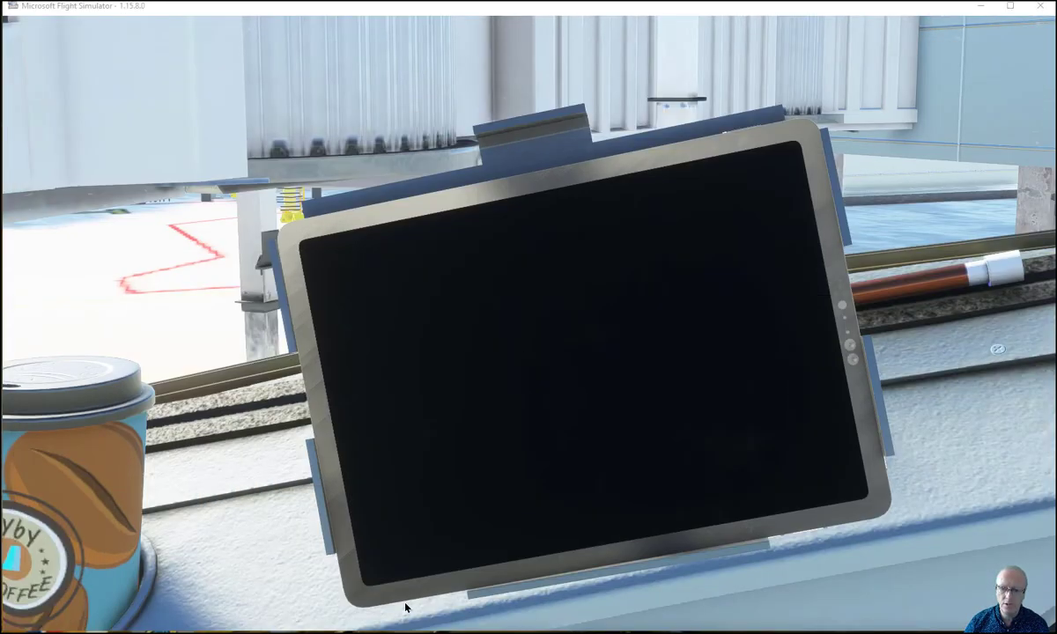
- Switch to Stream Deck, move the simulator window out of the way, and reposition Stream Deck so its key settings are fully visible
left_click(418, 632)
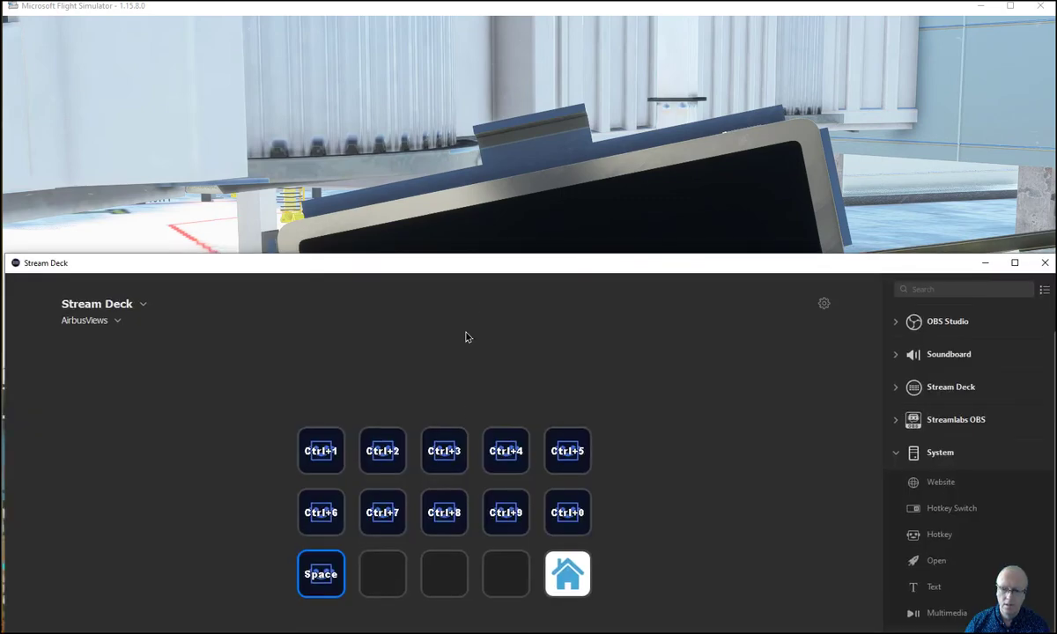
left_click_drag(554, 11, 1056, 493)
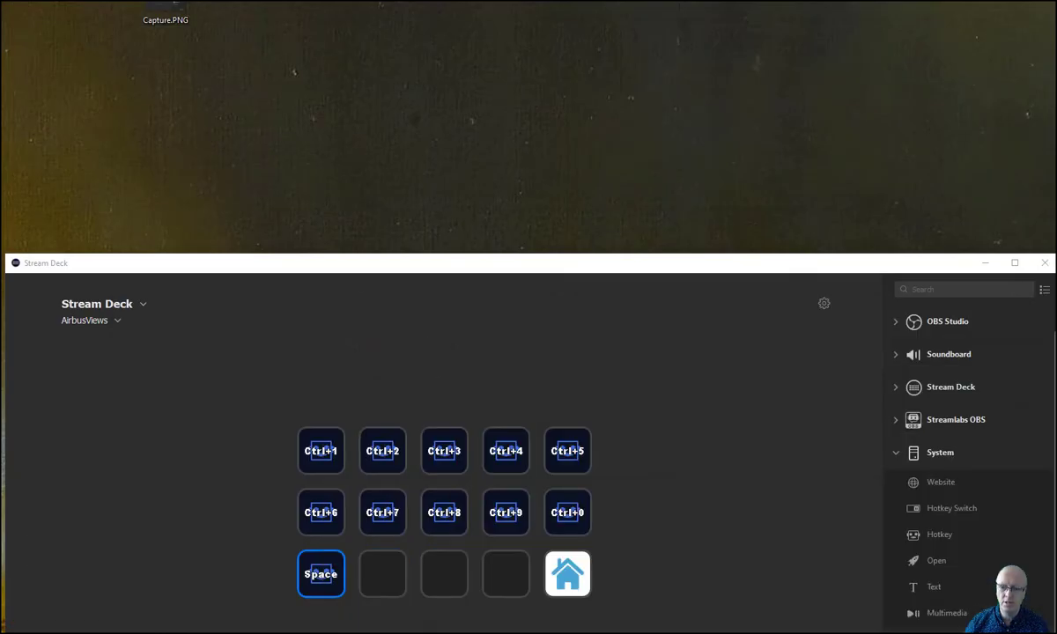
left_click_drag(642, 267, 636, 10)
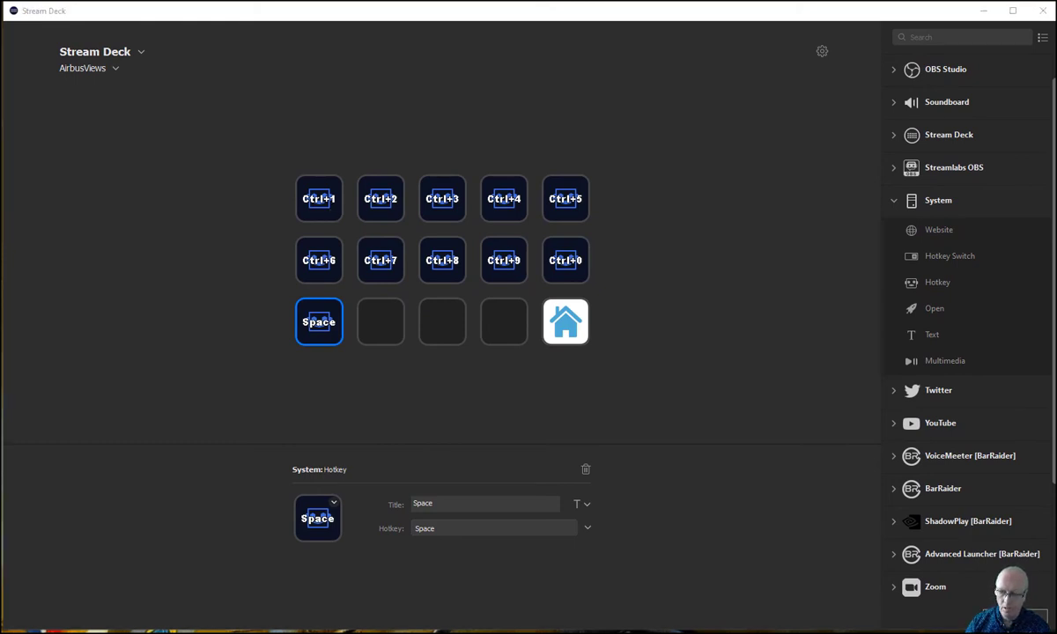
- Set PFD.PNG from the desktop as the Ctrl+1 key's icon and clear the key's title
left_click(320, 204)
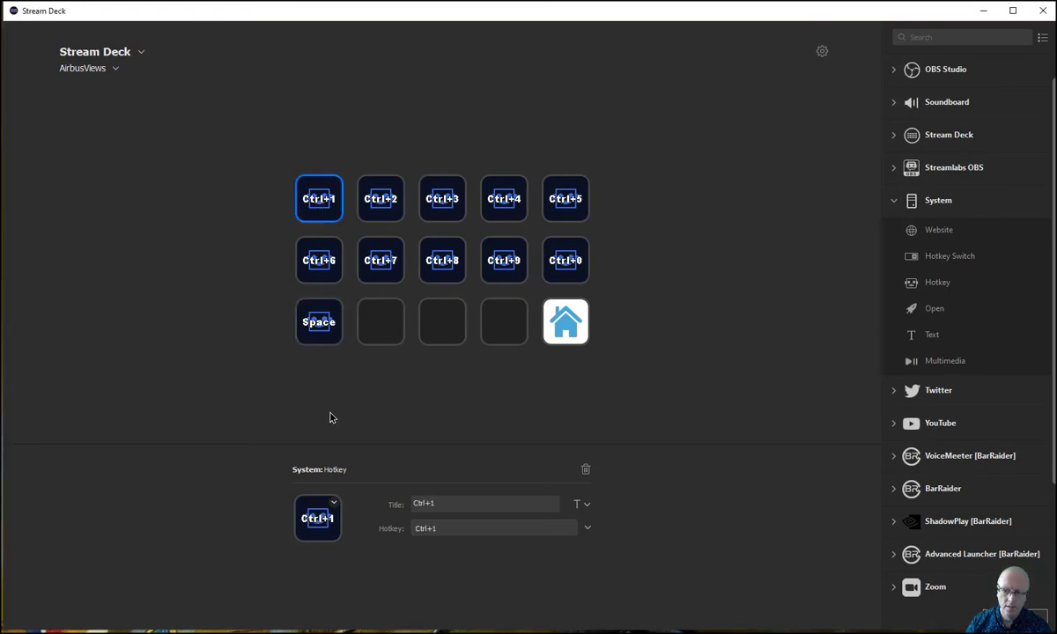
left_click(333, 503)
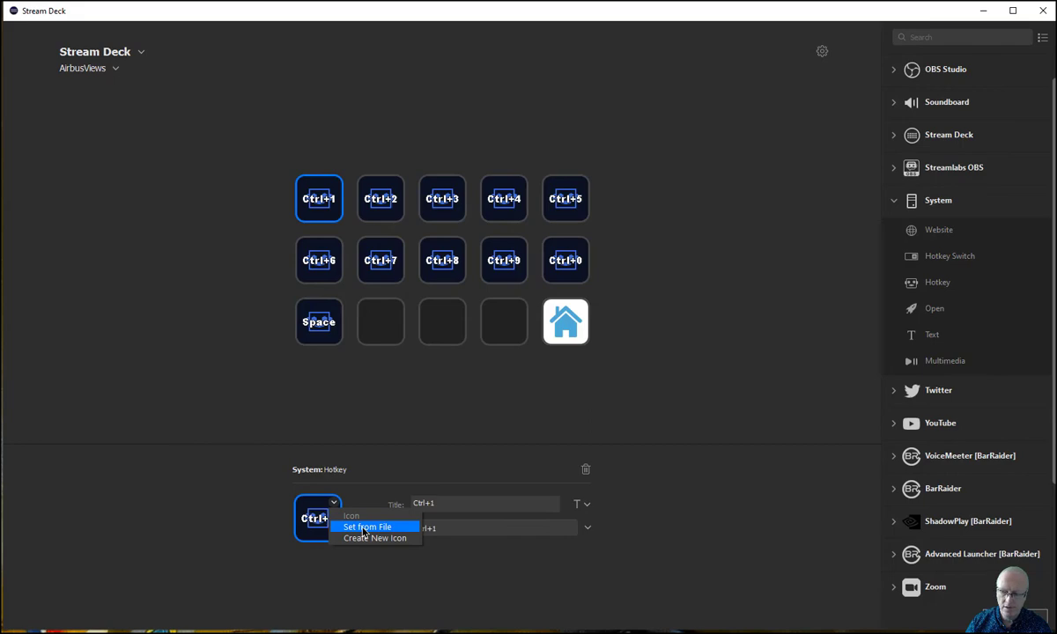
left_click(363, 528)
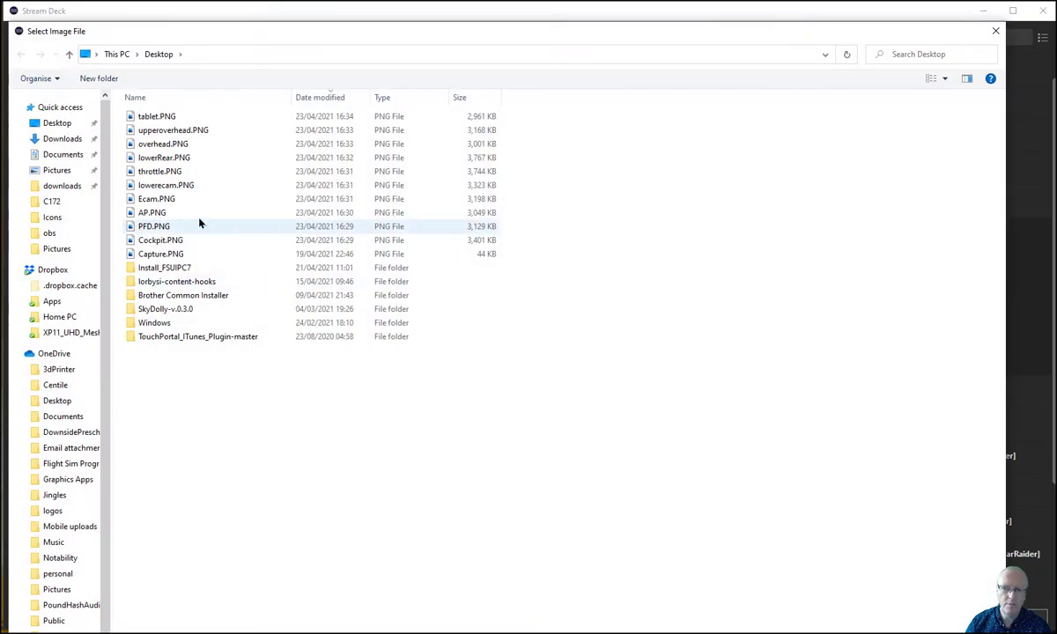
double_click(187, 227)
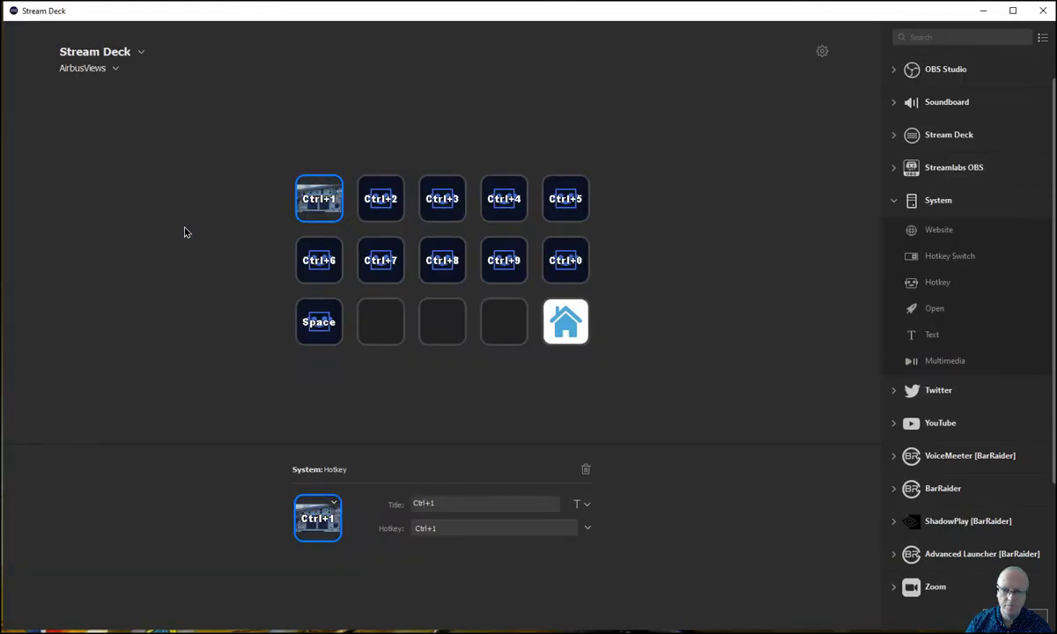
left_click_drag(433, 504, 392, 502)
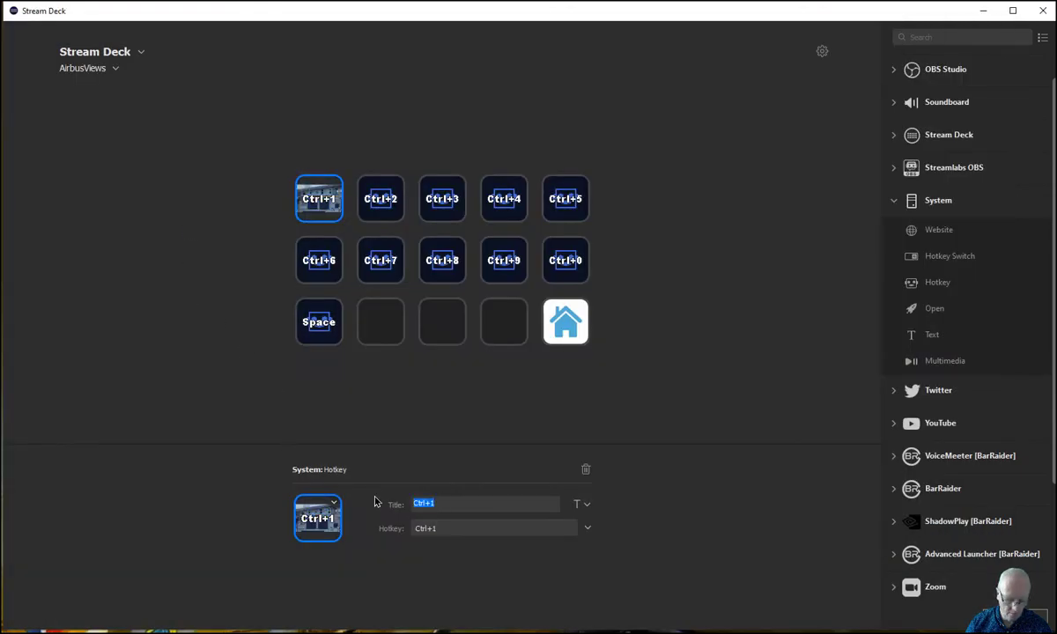
key("BackSpace")
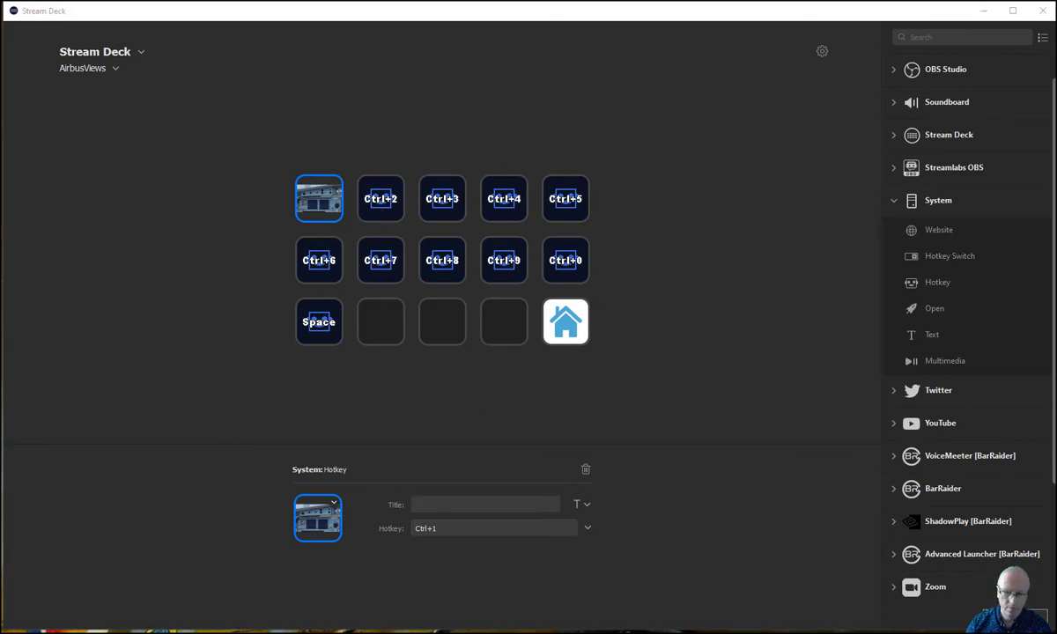
- Set AP.PNG from the desktop as the Ctrl+2 key's icon and clear the key's title
left_click(361, 186)
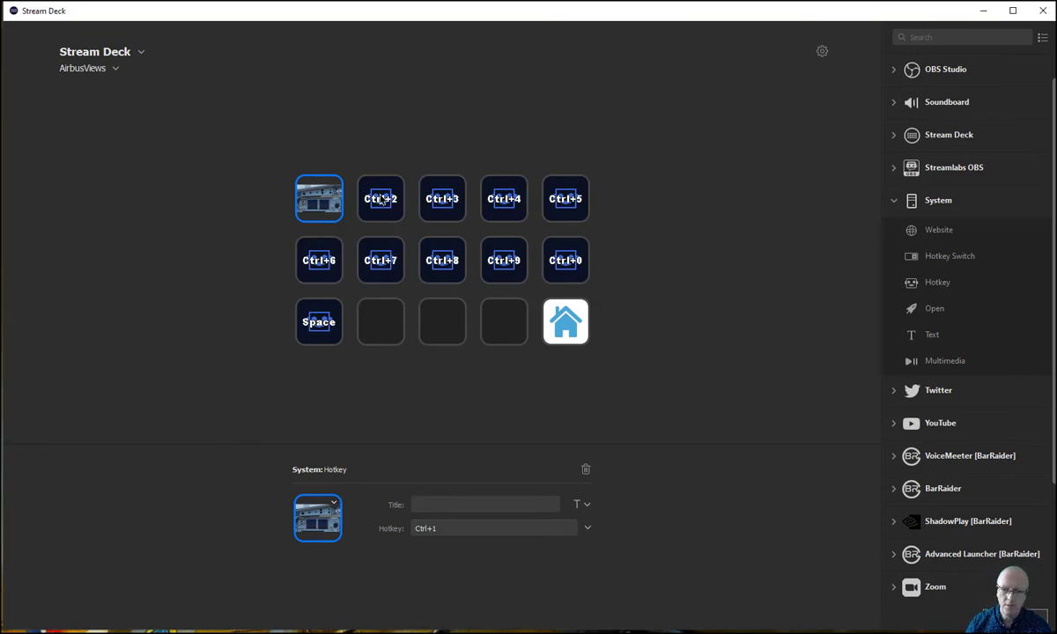
left_click(361, 187)
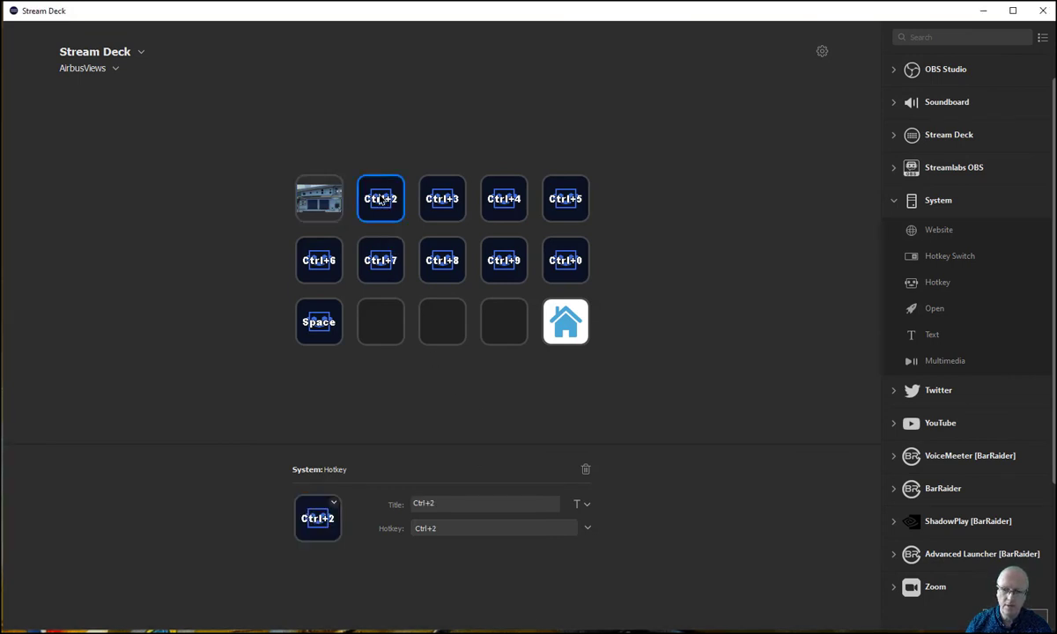
left_click(314, 502)
left_click(358, 537)
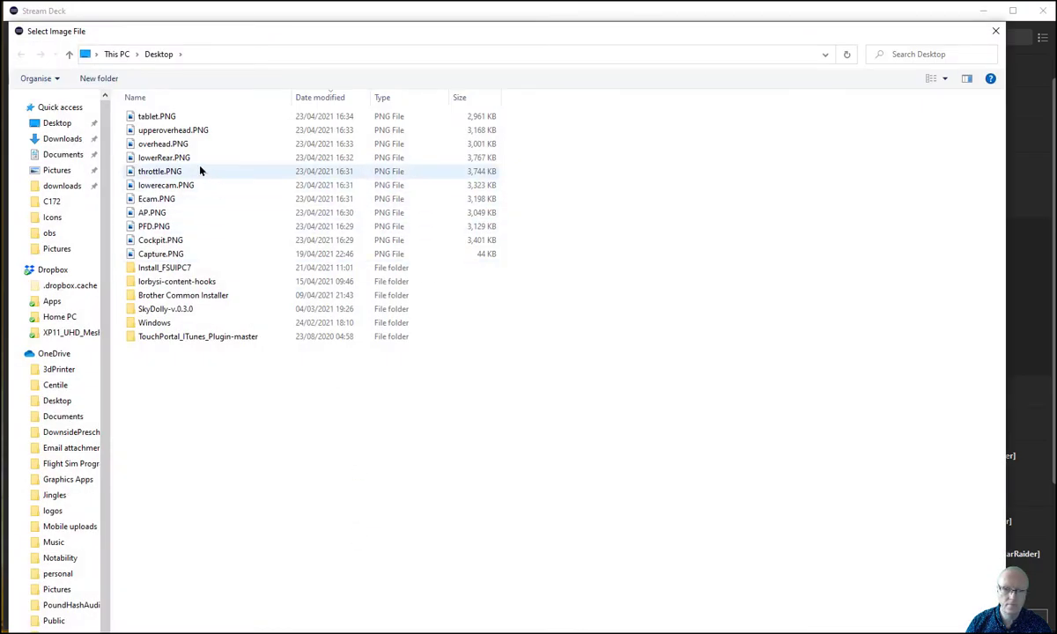
left_click(196, 214)
double_click(195, 214)
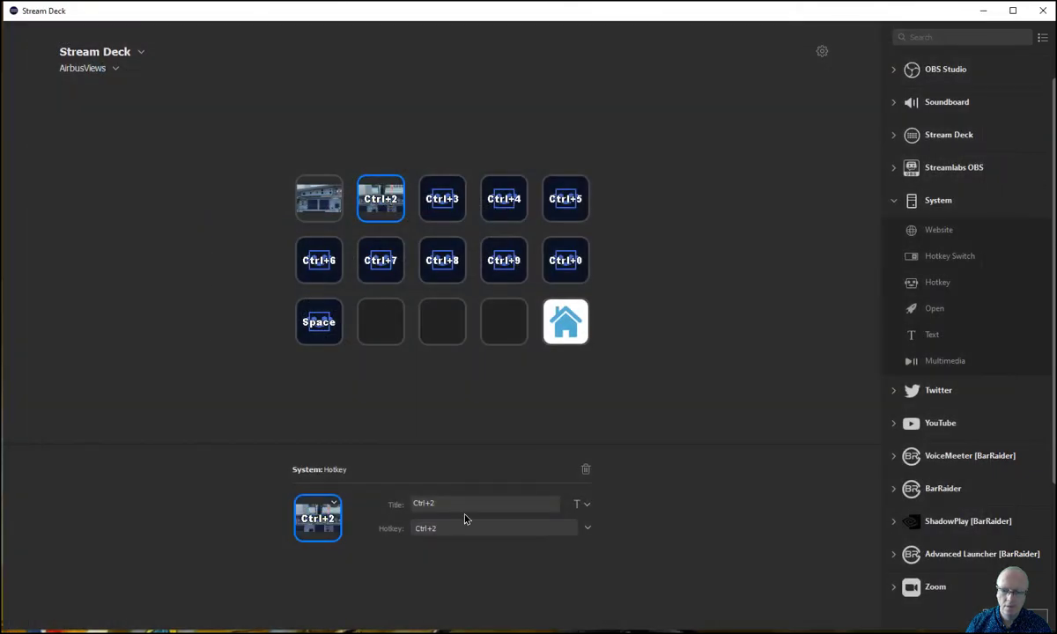
left_click_drag(456, 502, 366, 502)
key("BackSpace")
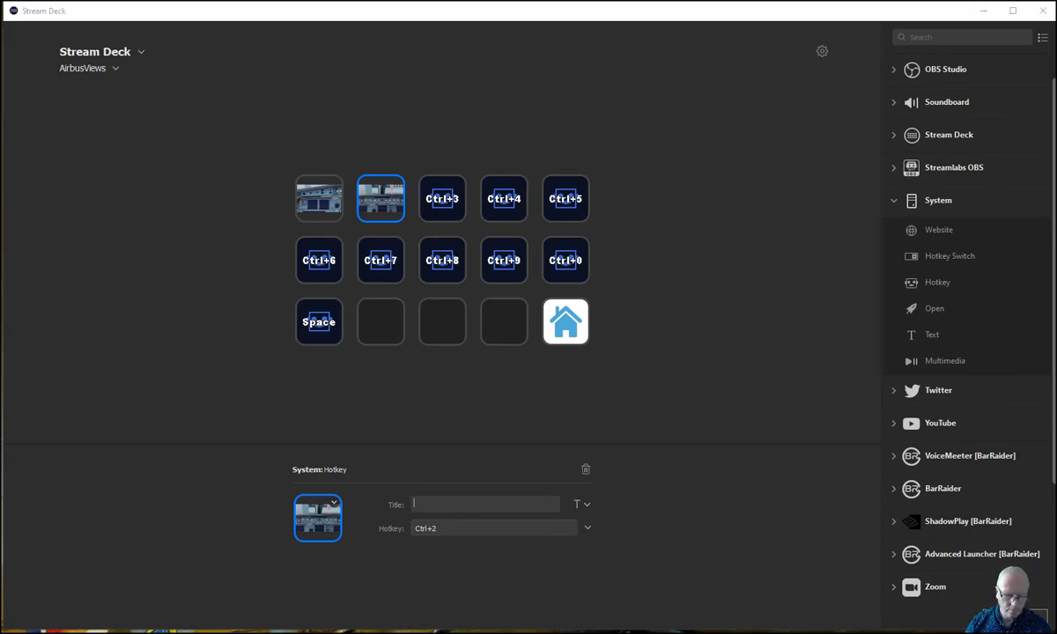
- Set Ecam.PNG from the desktop as the Ctrl+3 key's icon and clear the key's title
left_click(437, 200)
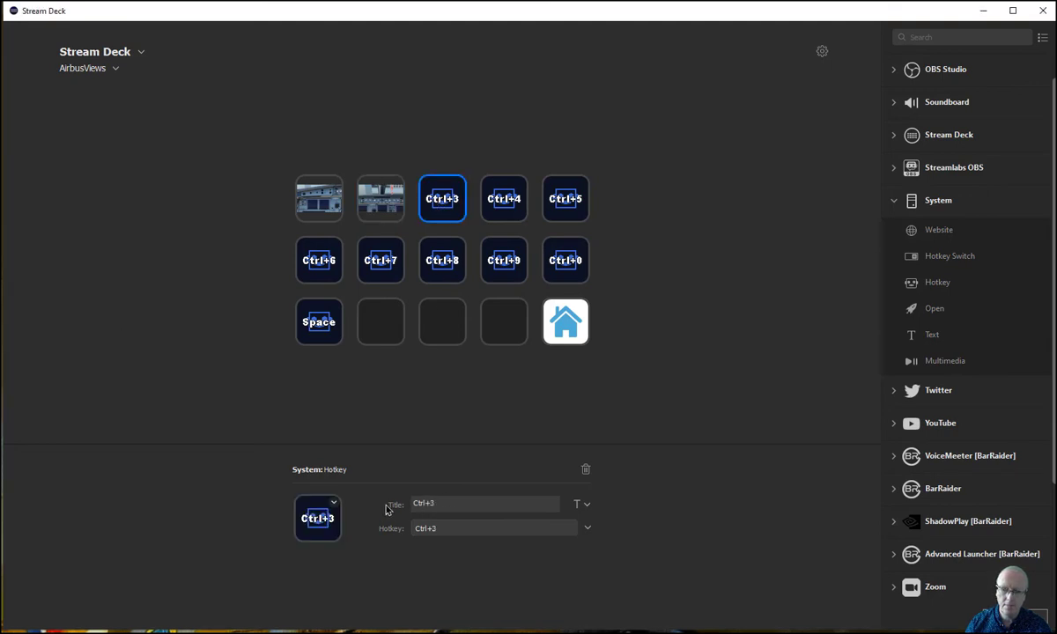
left_click(333, 503)
left_click(356, 526)
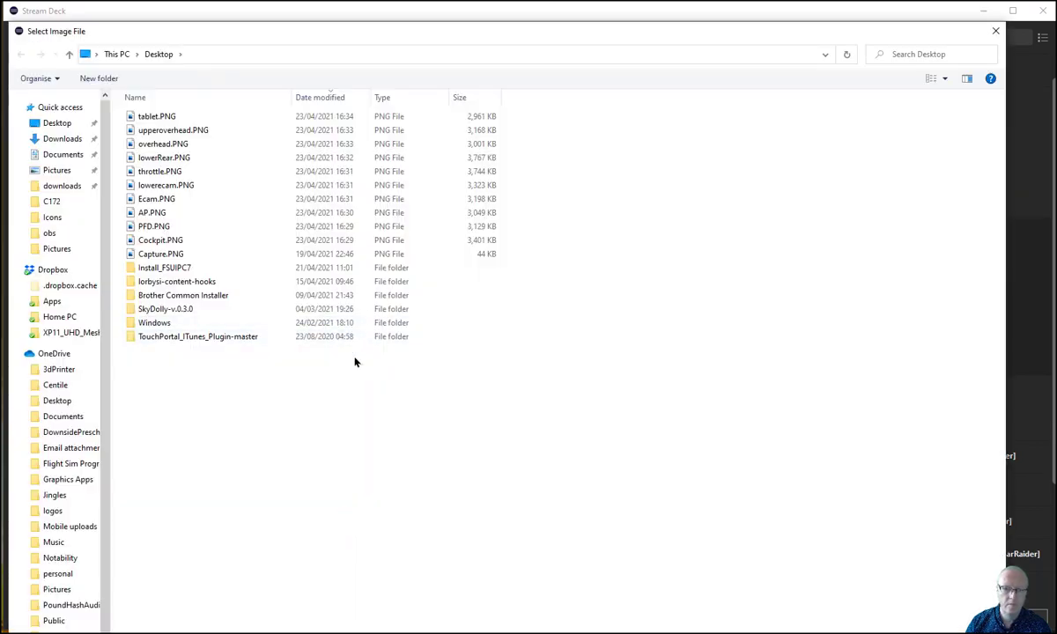
double_click(158, 199)
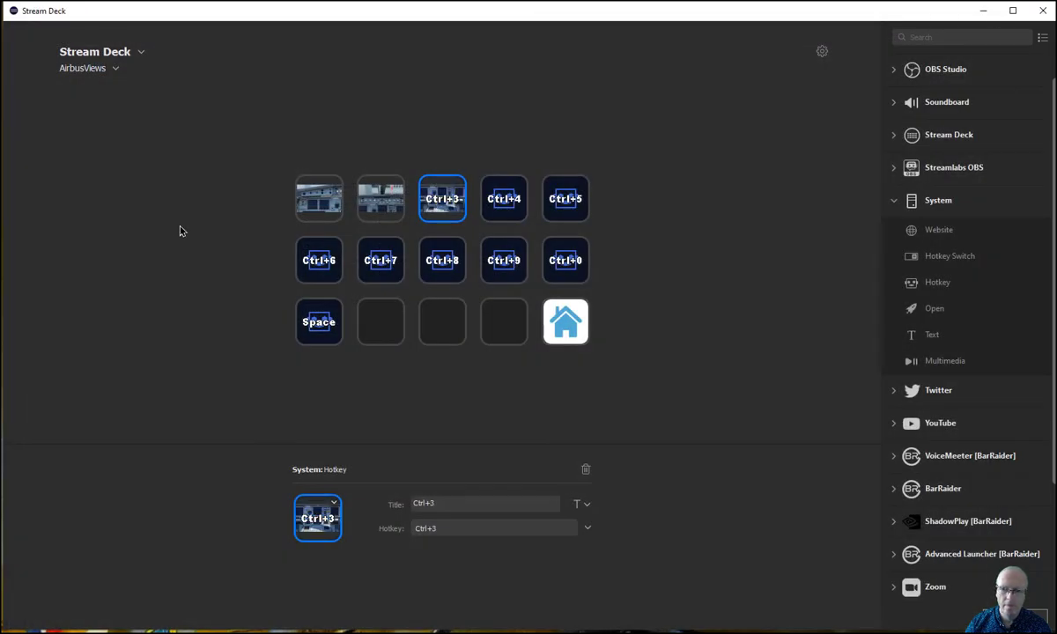
left_click(407, 502)
key("ctrl+a")
key("BackSpace")
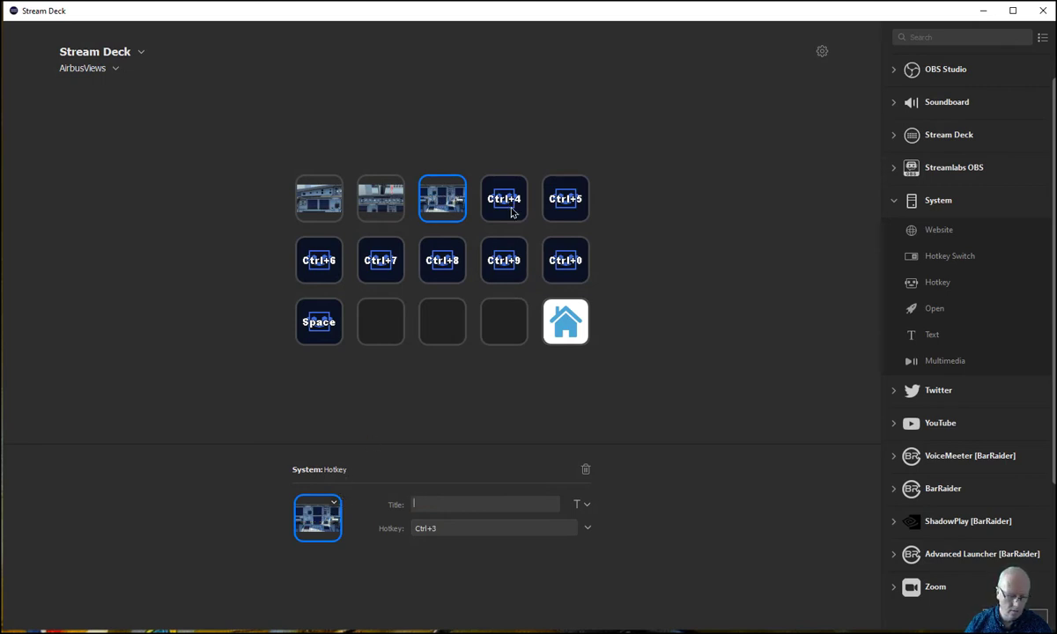
- Set lowerecam.PNG from the desktop as the Ctrl+4 key's icon and clear the key's title
left_click(609, 632)
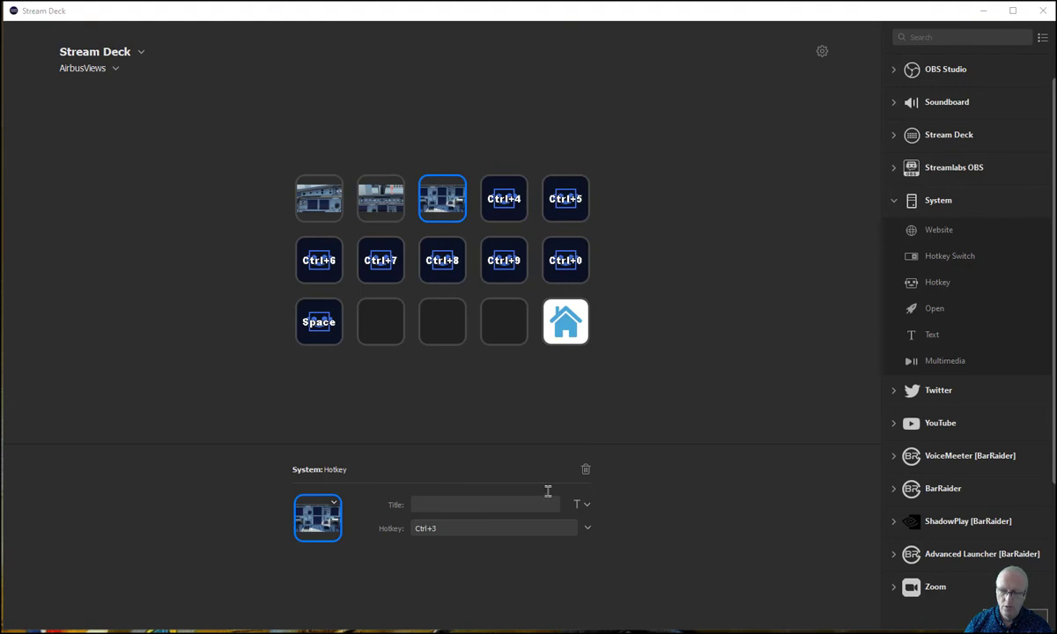
left_click(485, 187)
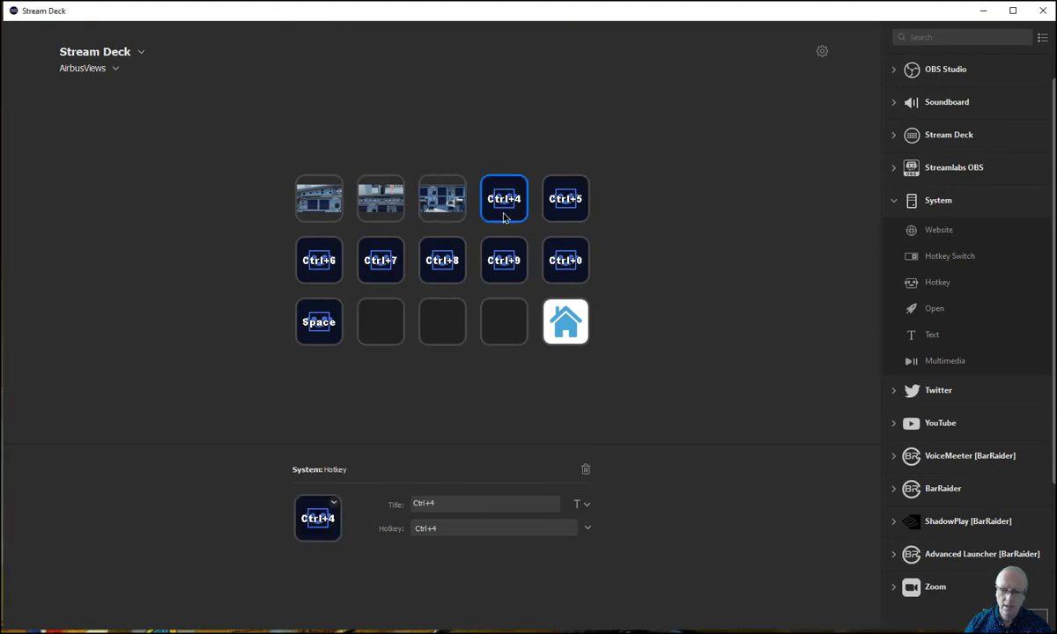
left_click(334, 515)
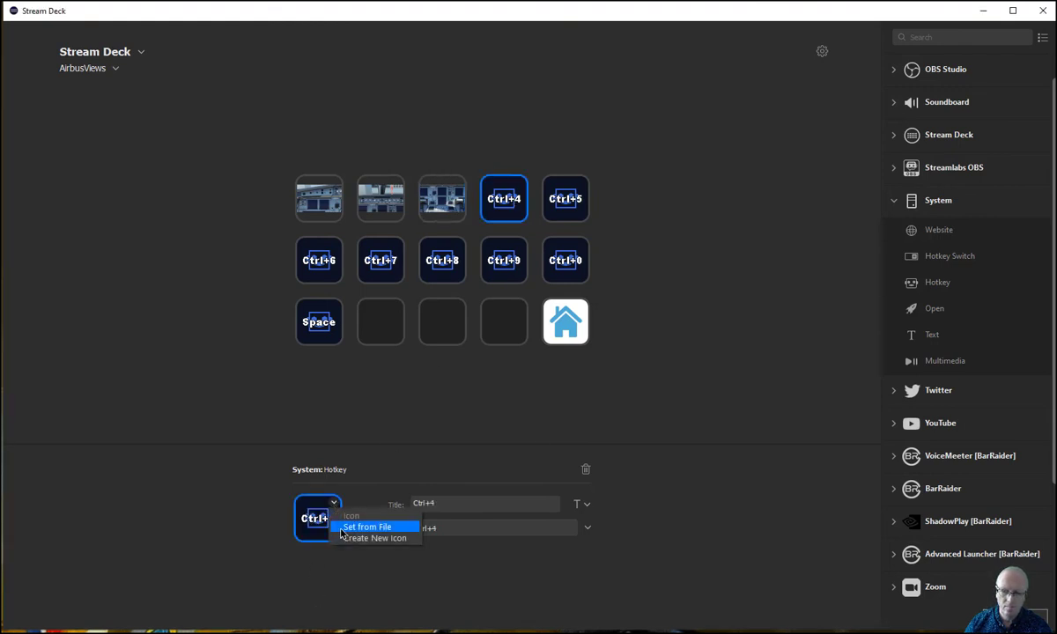
left_click(340, 528)
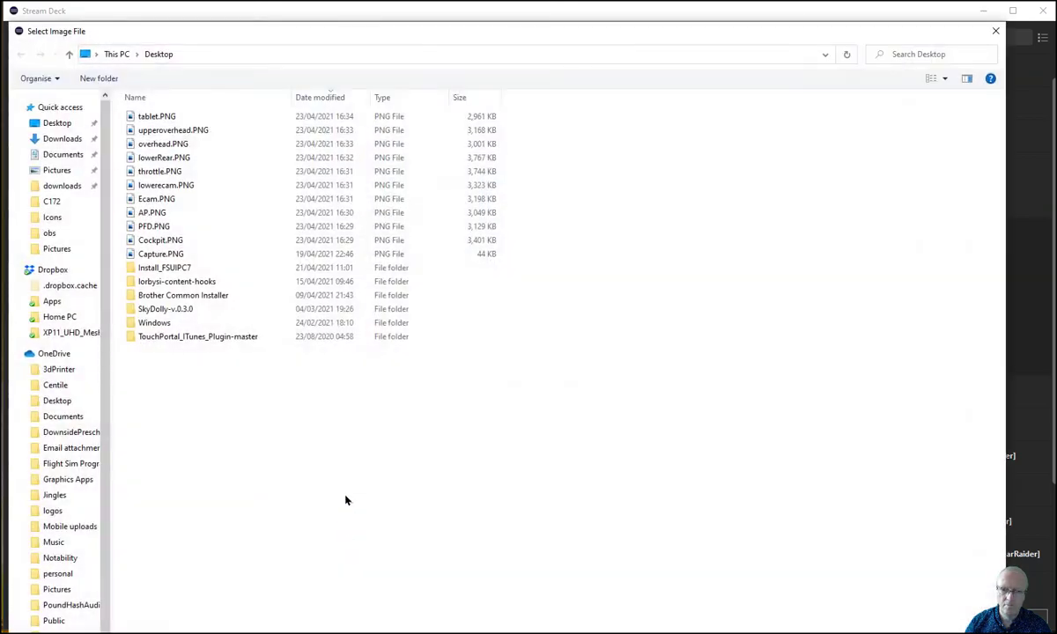
double_click(170, 186)
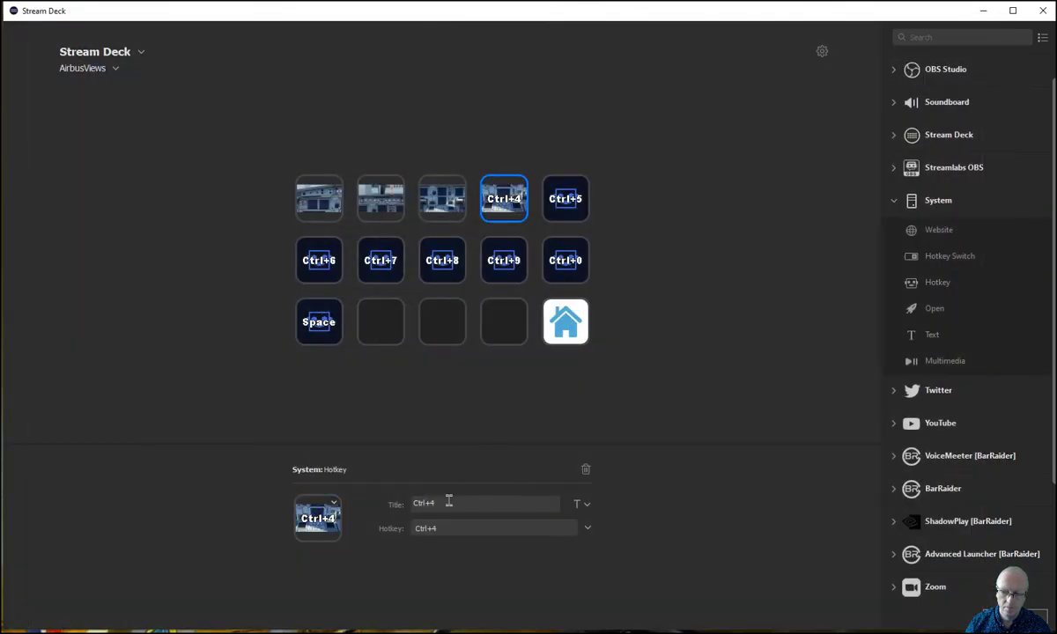
key("BackSpace")
key("BackSpace")
key("BackSpace")
key("BackSpace")
key("BackSpace")
key("BackSpace")
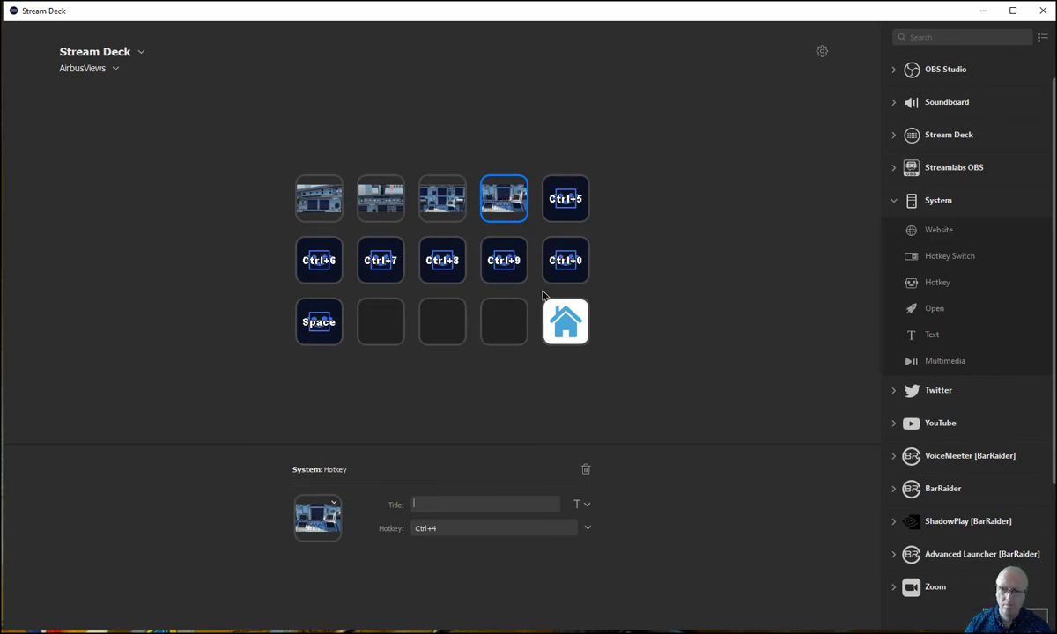
- Save a new simulator view capture to the desktop as mcdu.PNG and set it as the Ctrl+5 key's icon
left_click(537, 194)
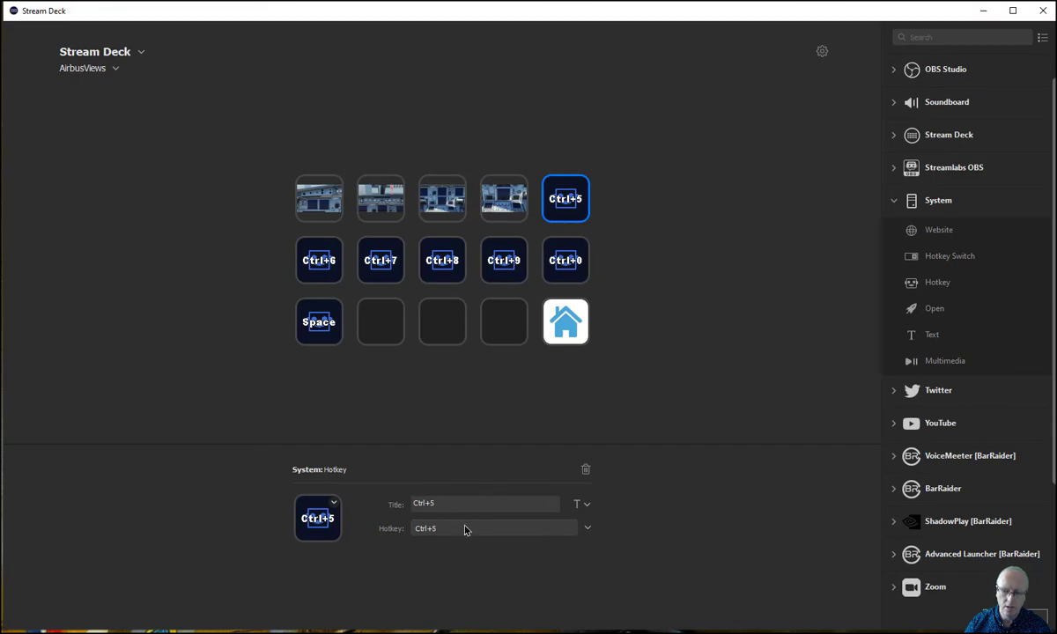
left_click(333, 504)
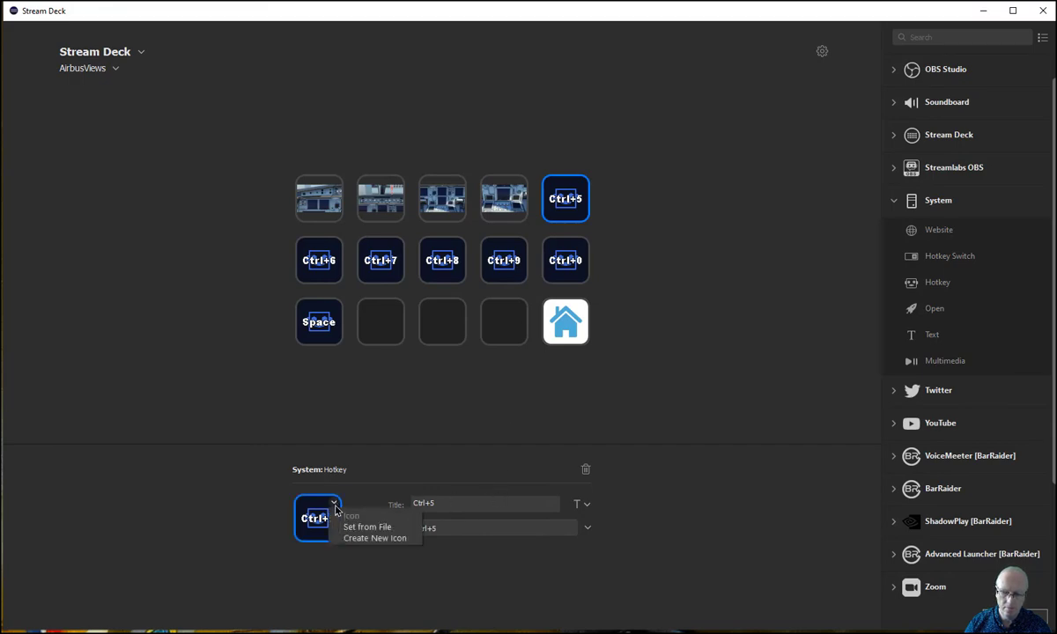
left_click(361, 527)
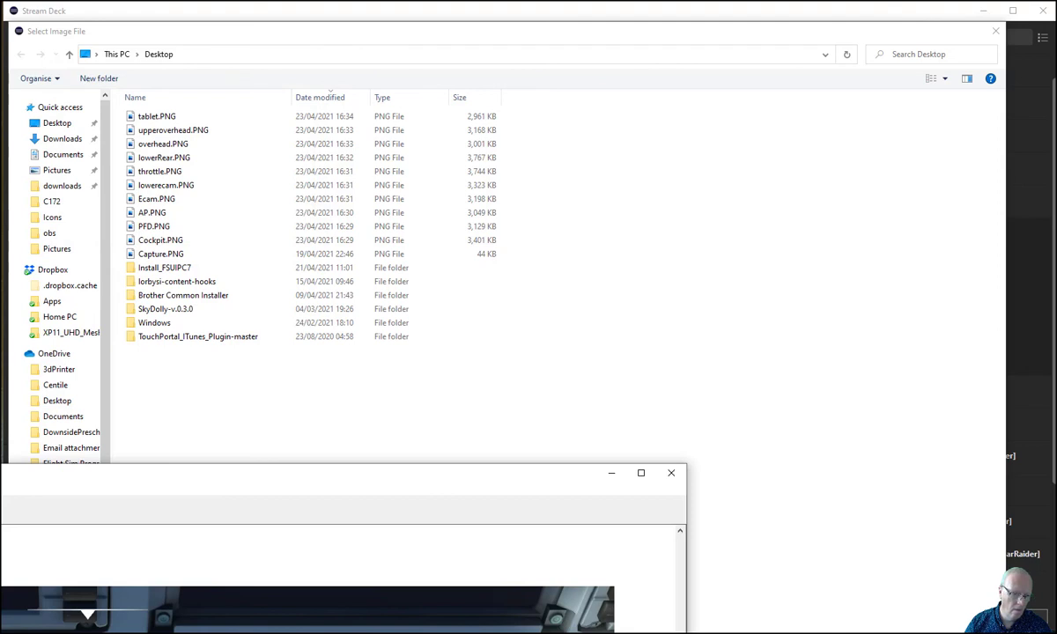
key("ctrl+s")
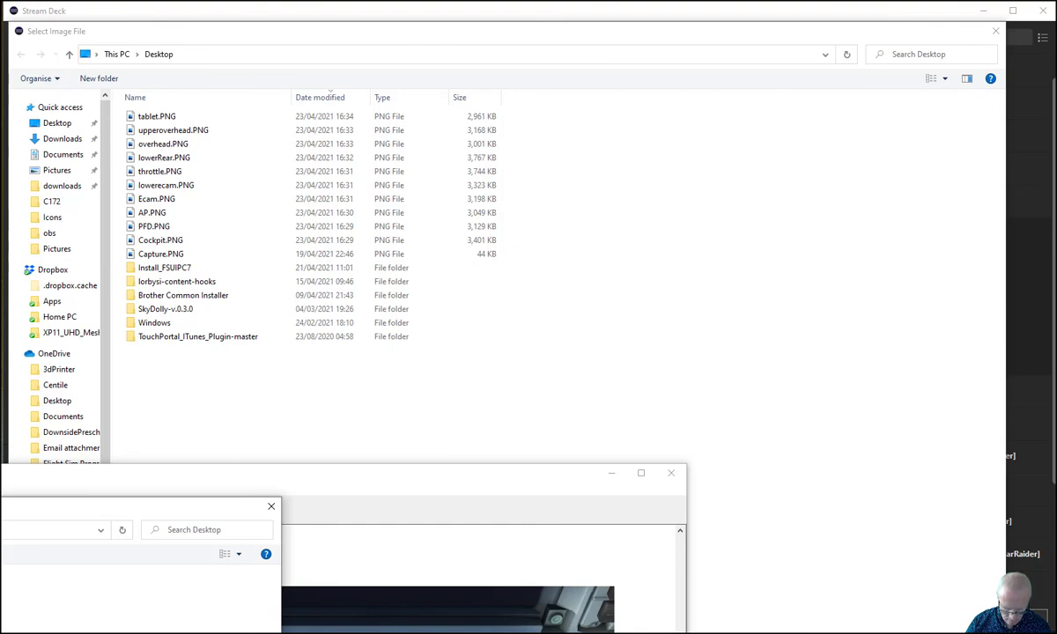
key("Return")
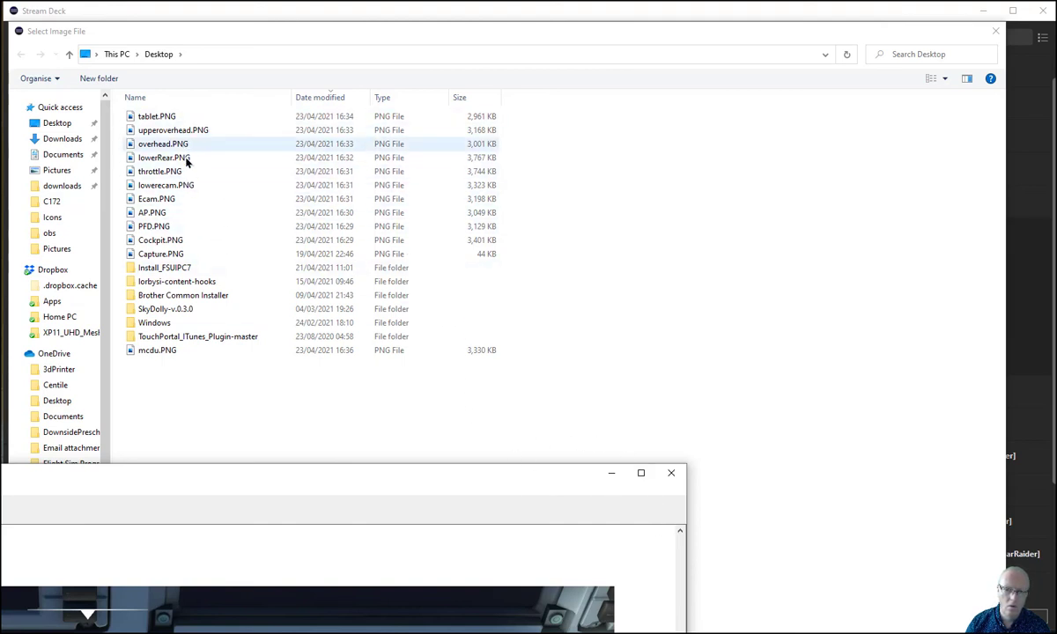
double_click(155, 352)
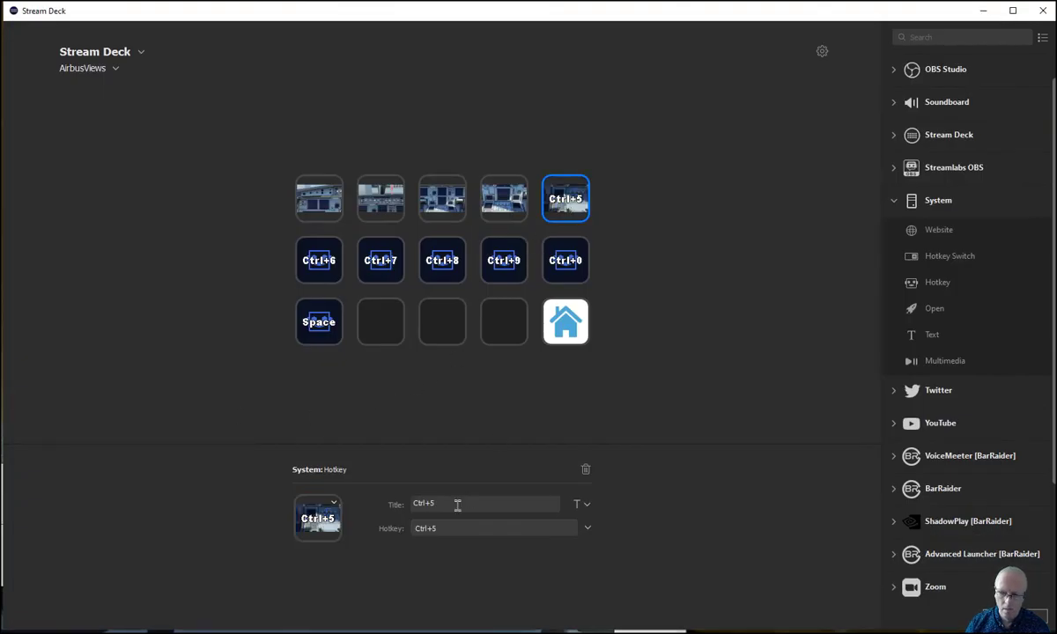
- Shorten the title of the key with the mcdu.PNG icon to Ctrl+ and close the capture window
key("BackSpace")
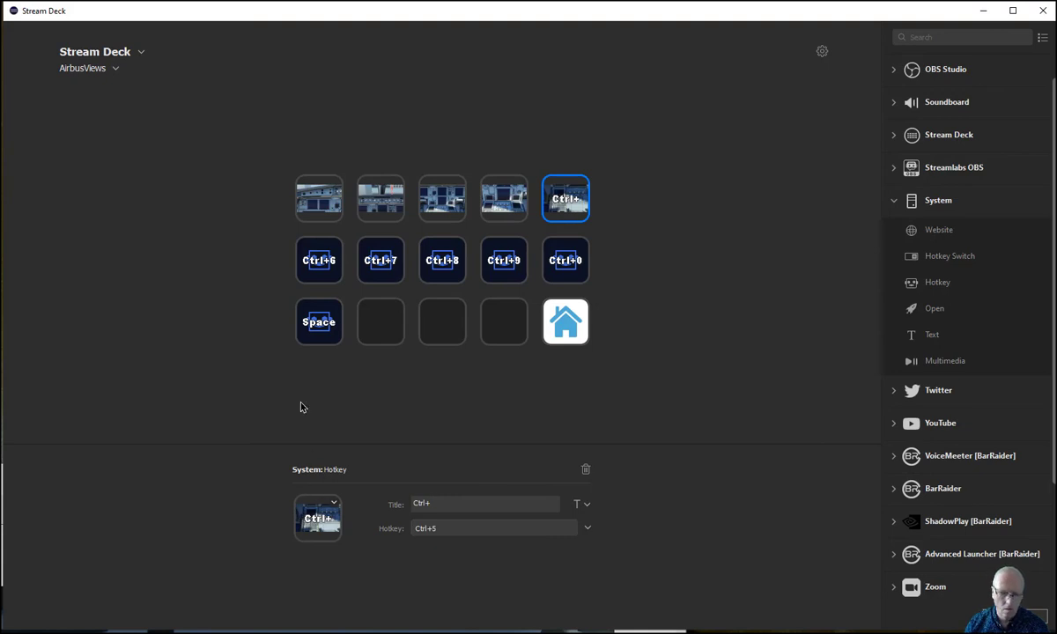
left_click(317, 519)
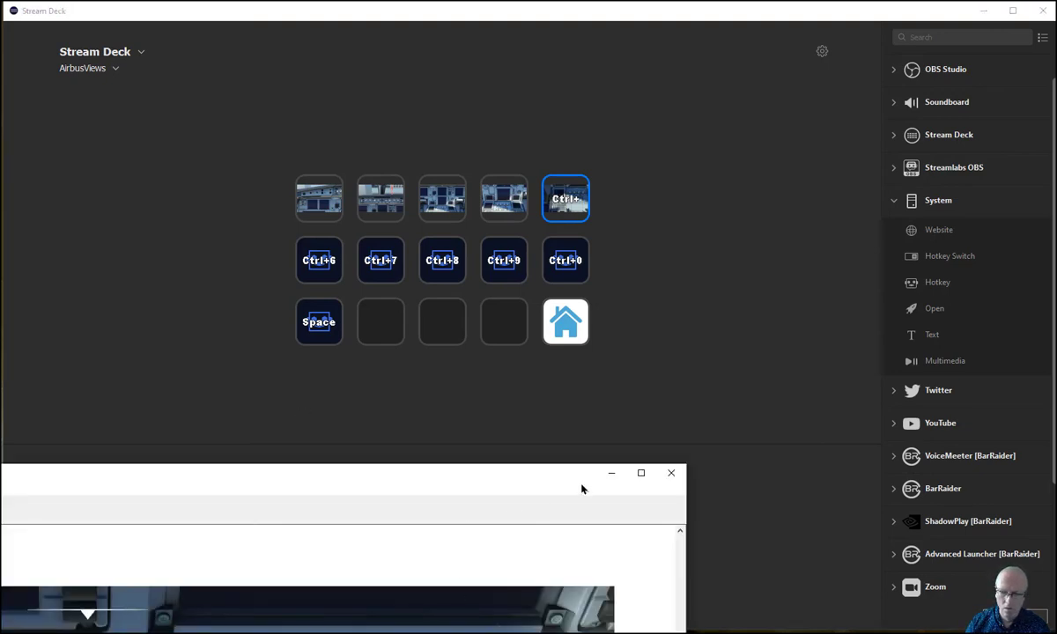
left_click(669, 474)
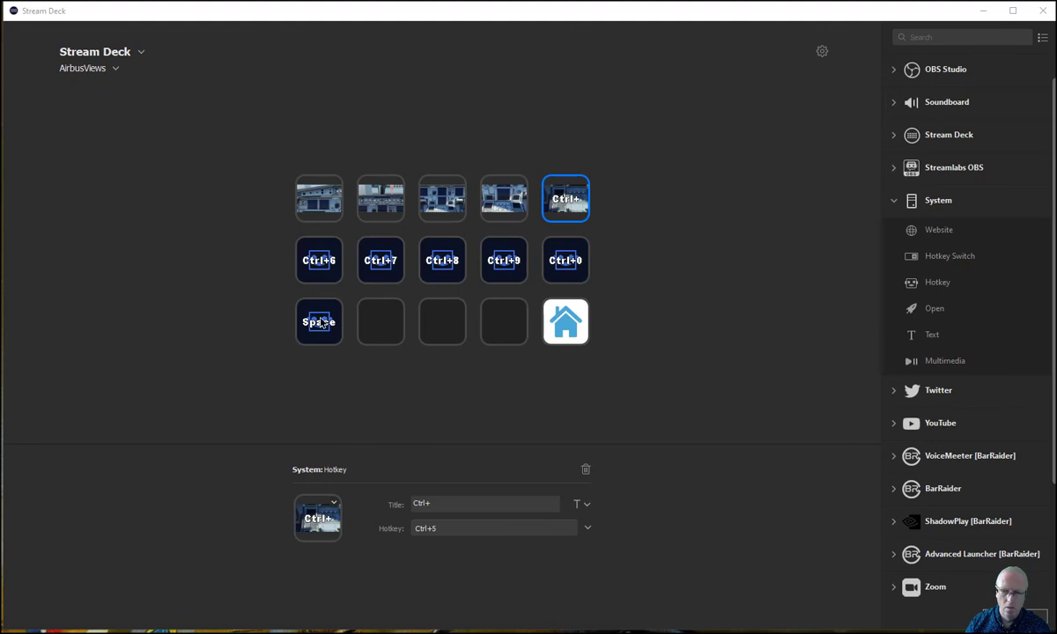
- Set throttle.PNG from the desktop as the Ctrl+6 key's icon and clear the key's title
left_click(302, 256)
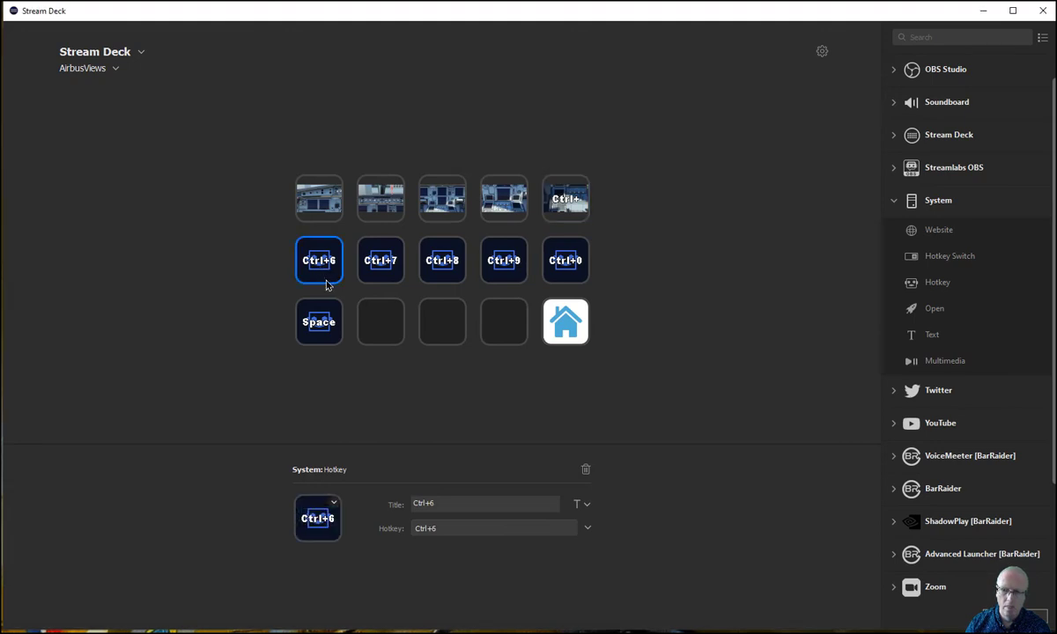
left_click(335, 503)
left_click(356, 524)
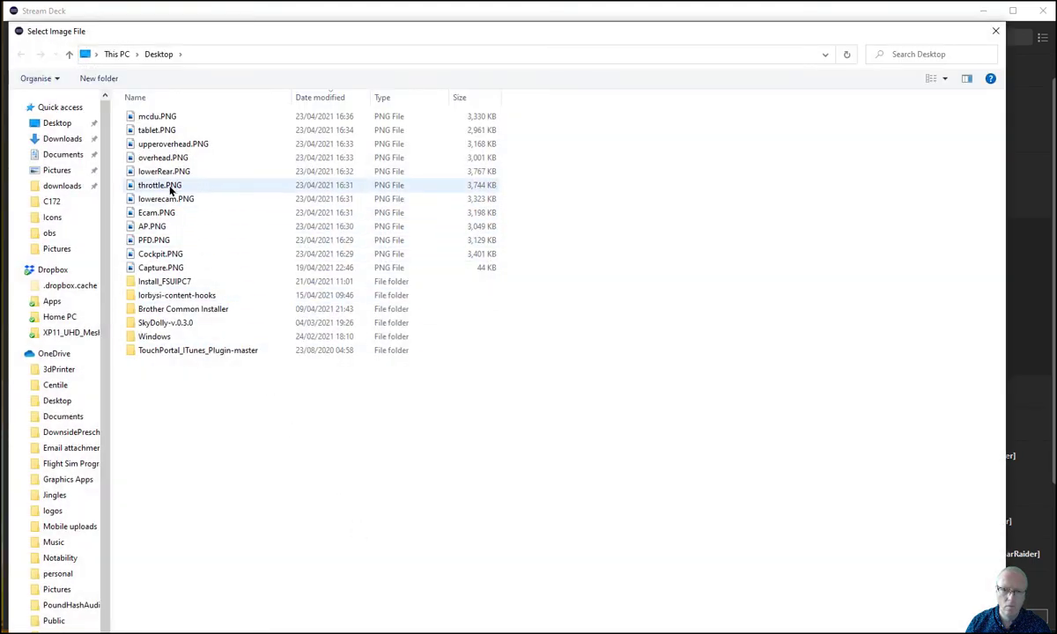
left_click(170, 184)
double_click(170, 185)
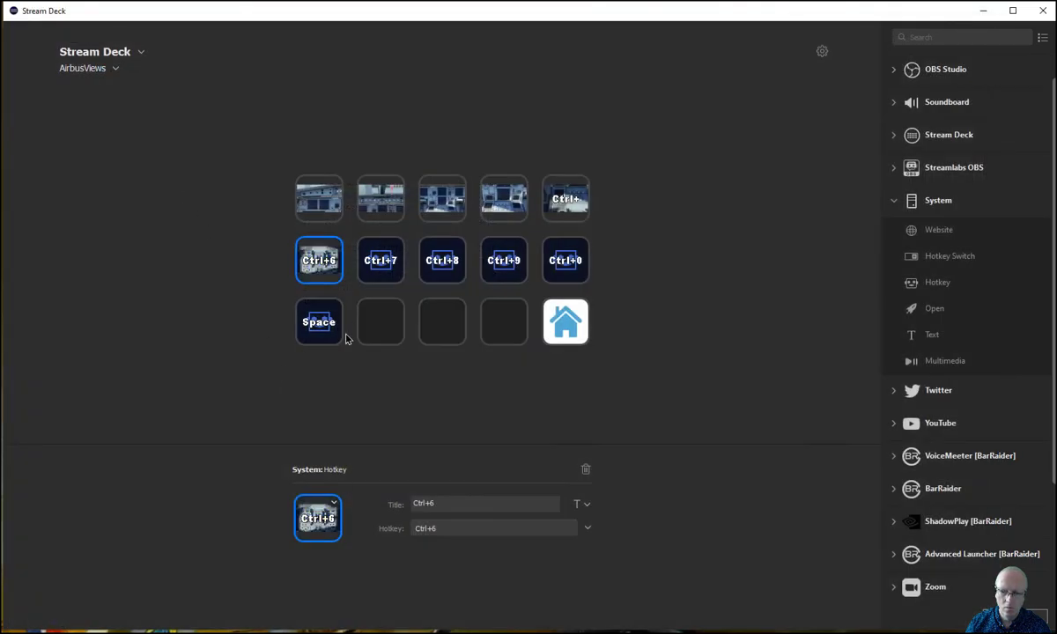
left_click_drag(440, 504, 392, 504)
key("BackSpace")
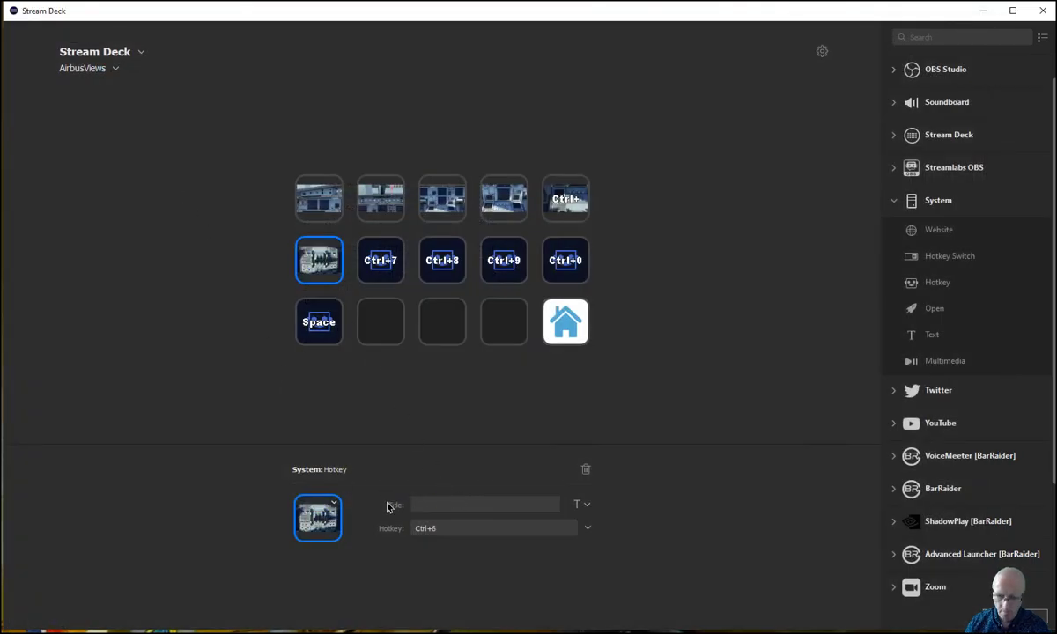
- Set lowerecam.PNG from the desktop as the Ctrl+7 key's icon
left_click(378, 281)
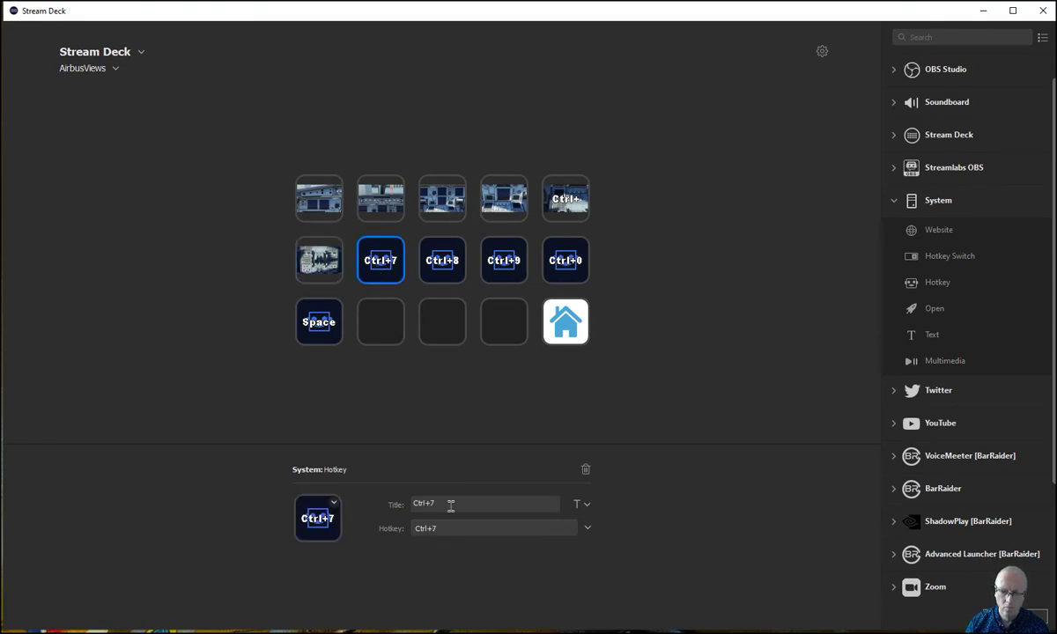
double_click(326, 522)
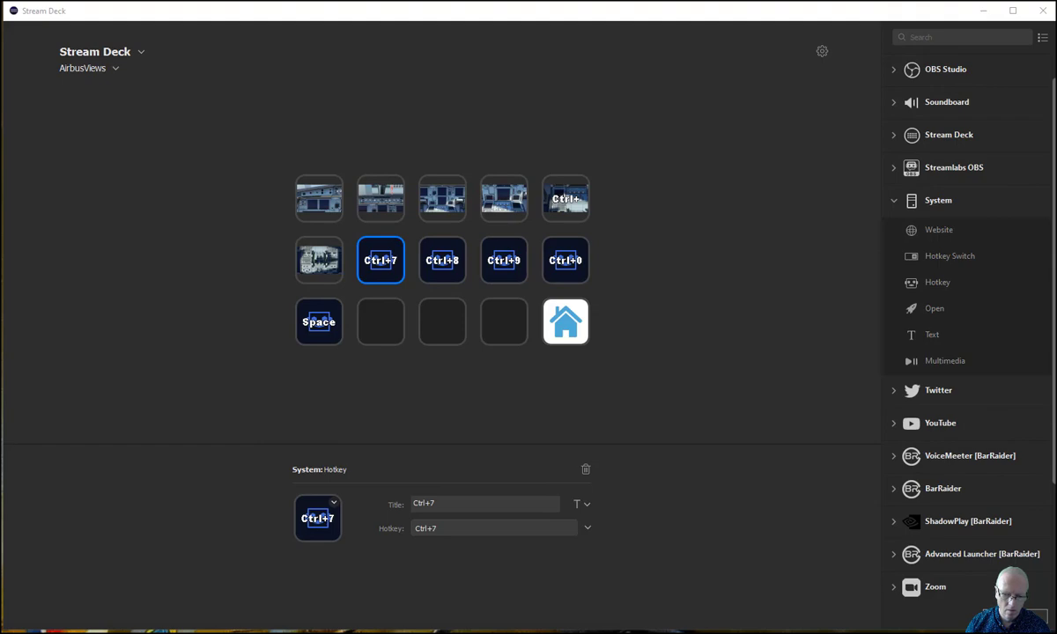
left_click(357, 243)
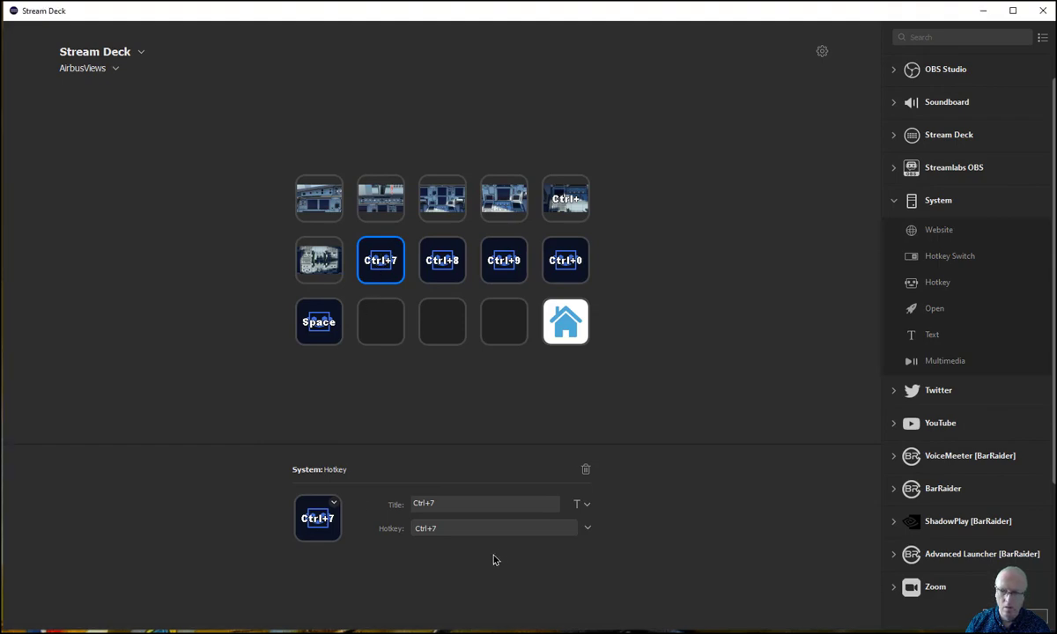
left_click(334, 502)
left_click(353, 524)
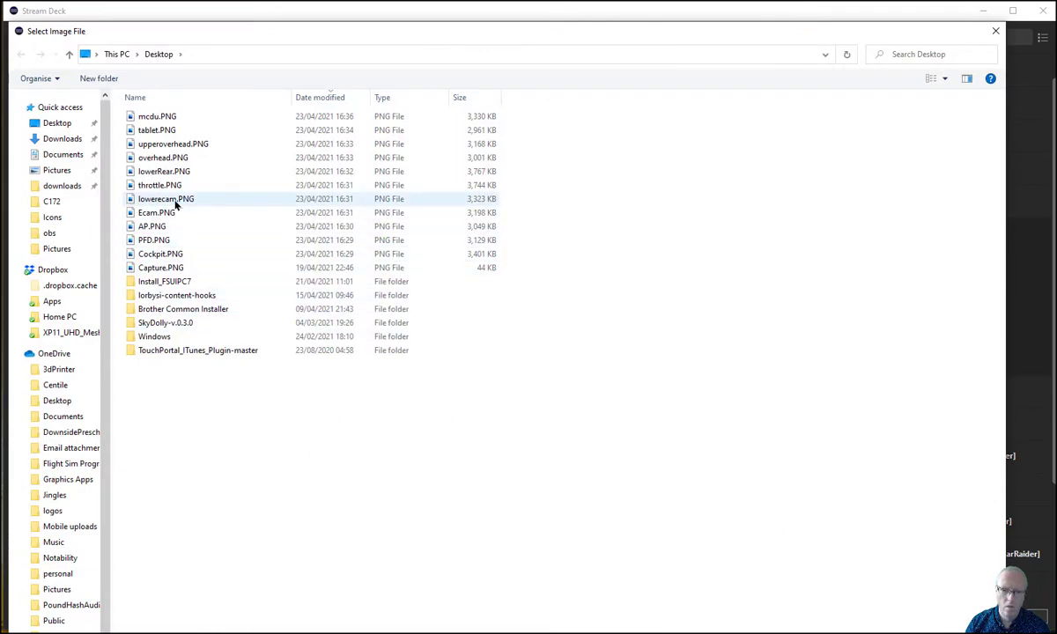
left_click(175, 200)
double_click(175, 200)
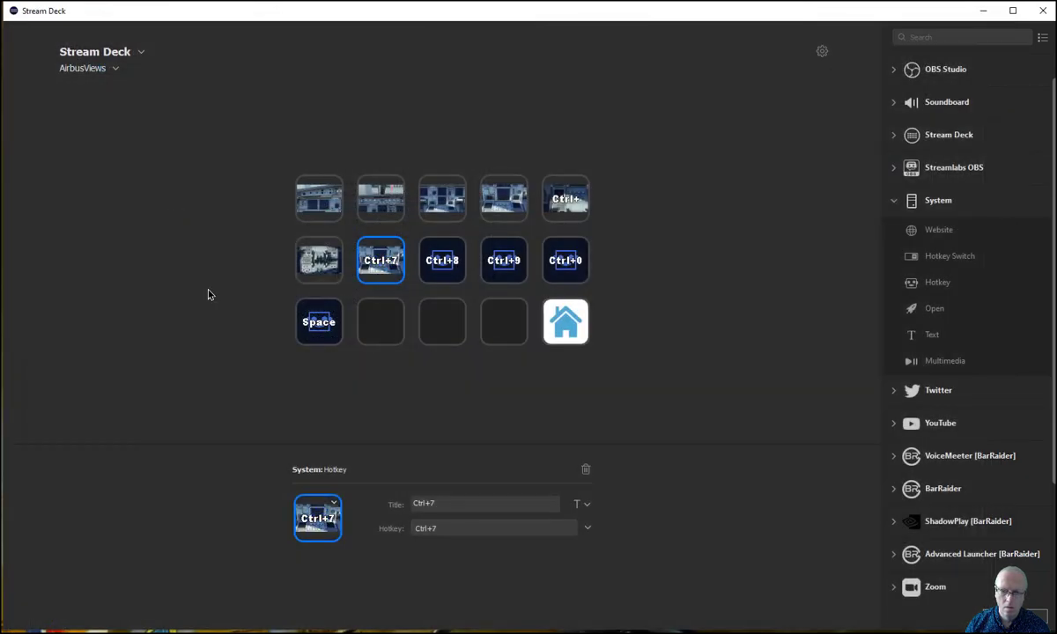
- Replace the Ctrl+7 key's icon with lowerRear.PNG from the desktop and clear the key's title
left_click(334, 503)
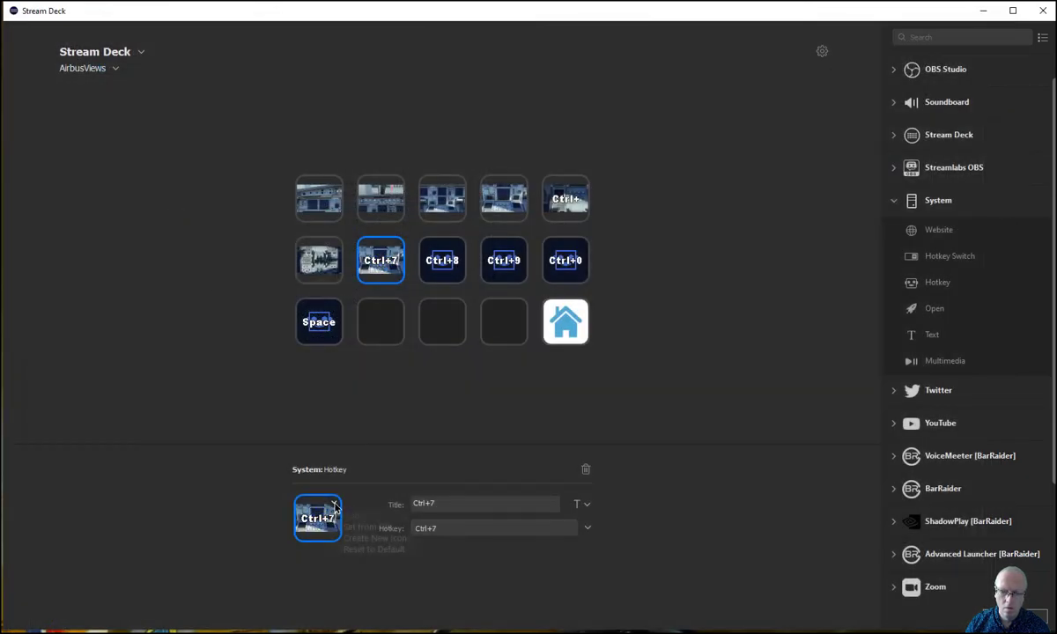
key("Escape")
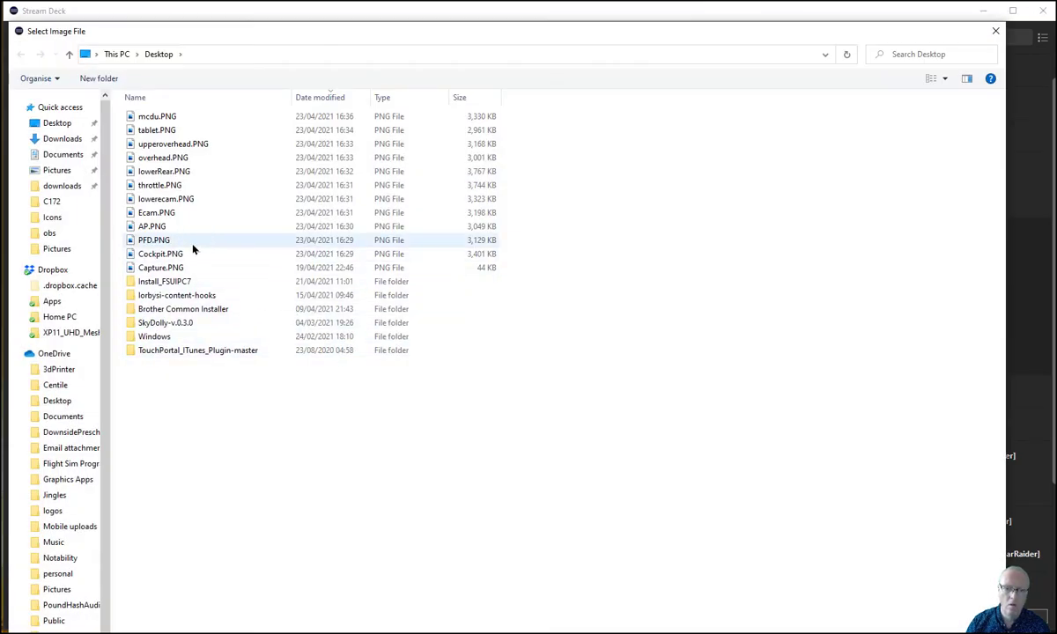
double_click(180, 172)
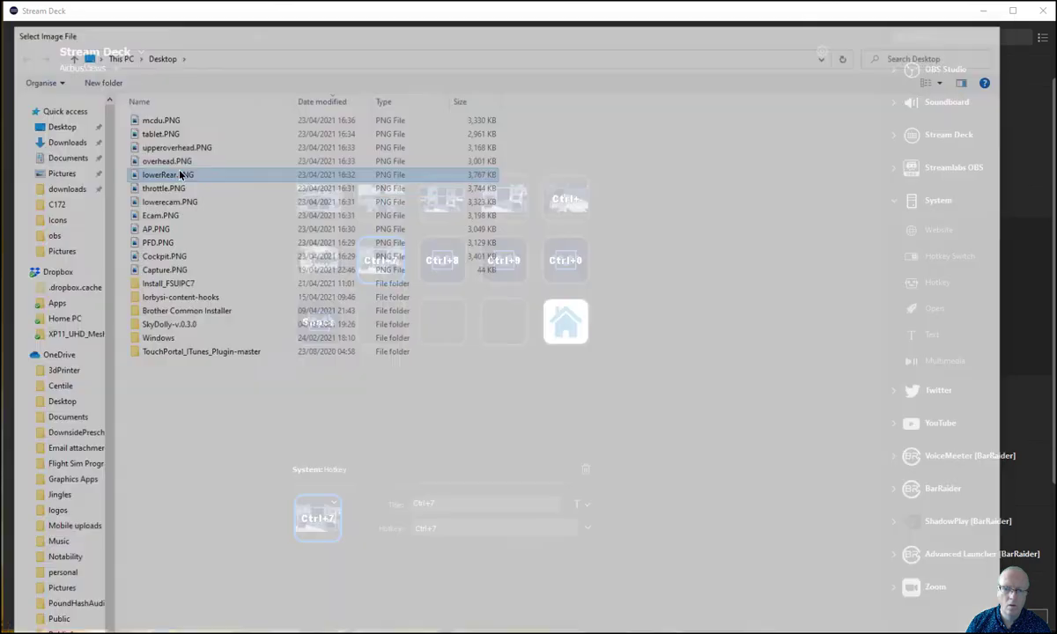
left_click_drag(443, 503, 358, 501)
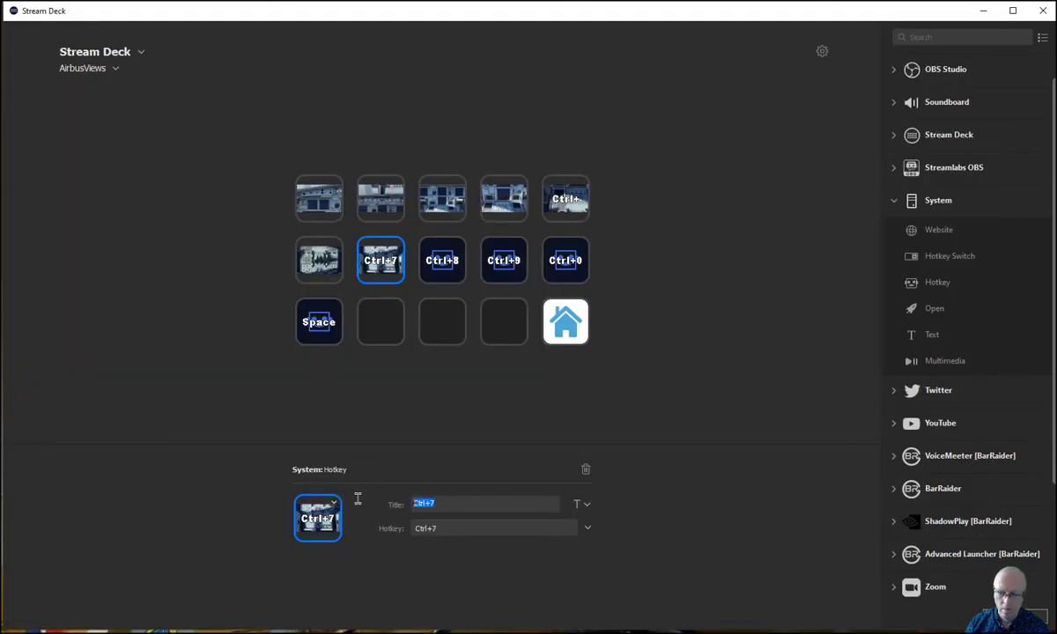
key("BackSpace")
- Set overhead.PNG from the desktop as the Ctrl+8 key's icon and clear the key's title
left_click(443, 276)
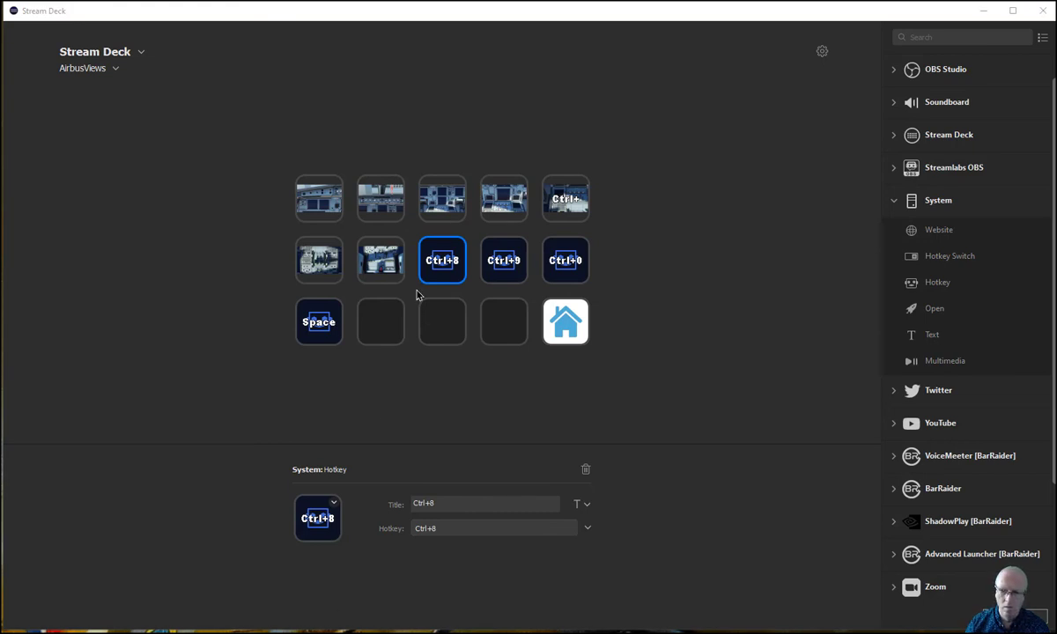
left_click(332, 509)
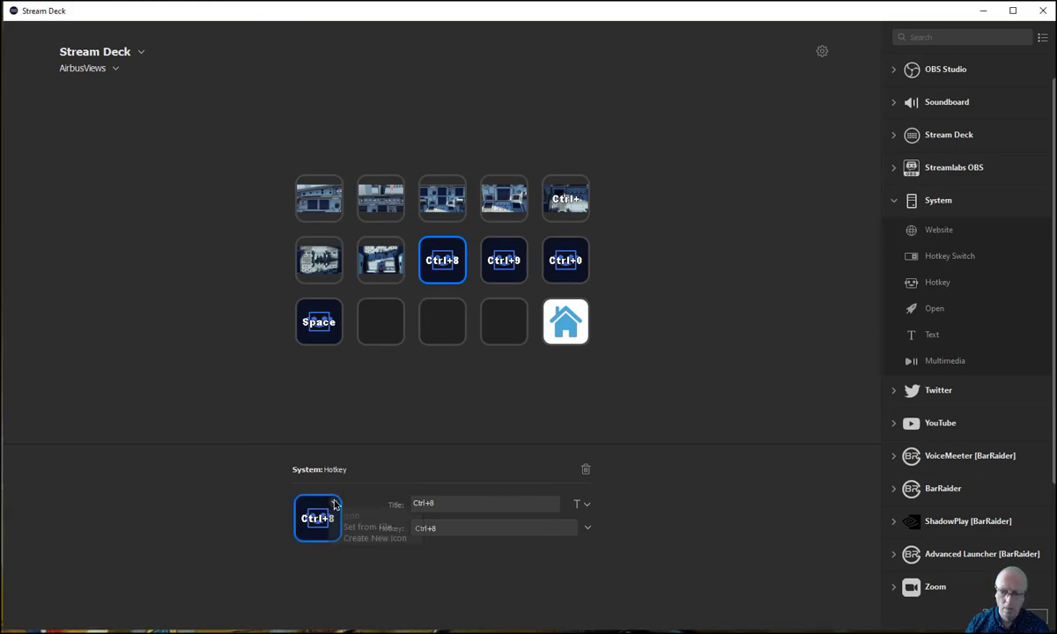
left_click(351, 528)
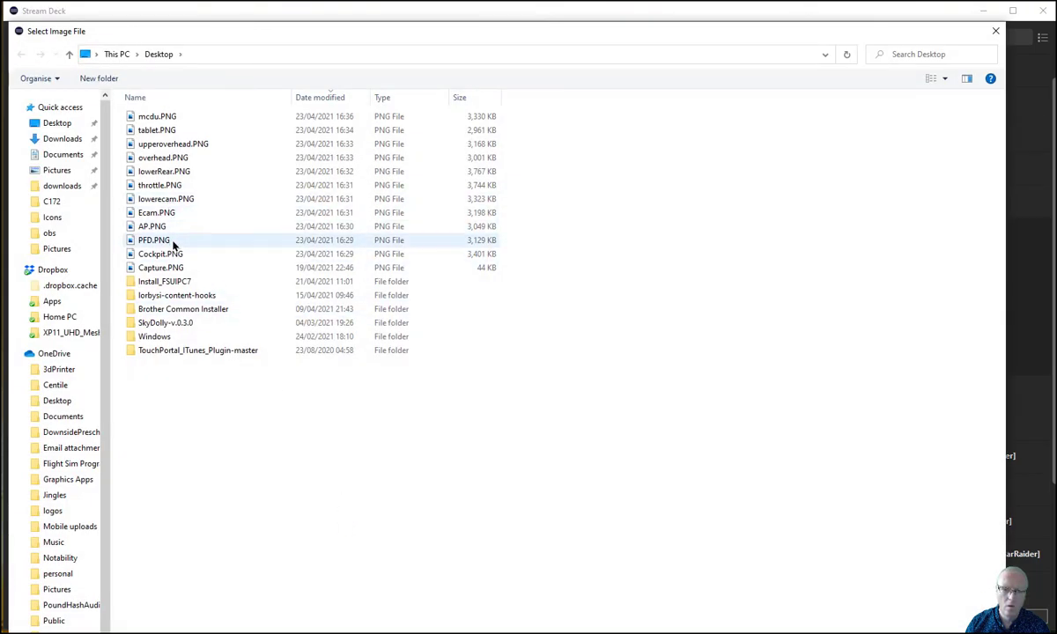
double_click(175, 158)
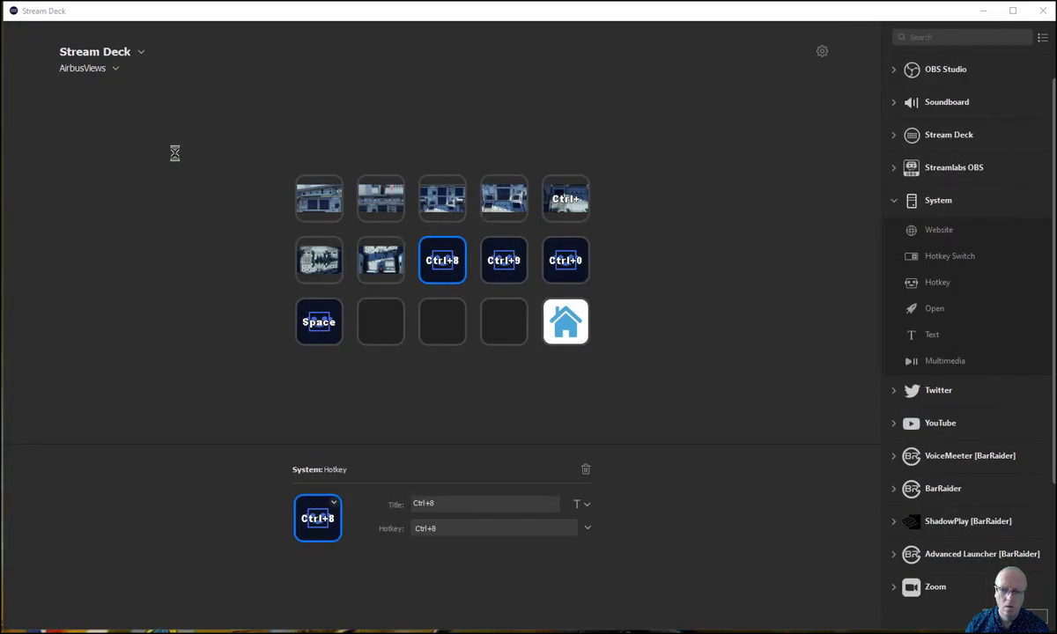
left_click_drag(448, 503, 347, 503)
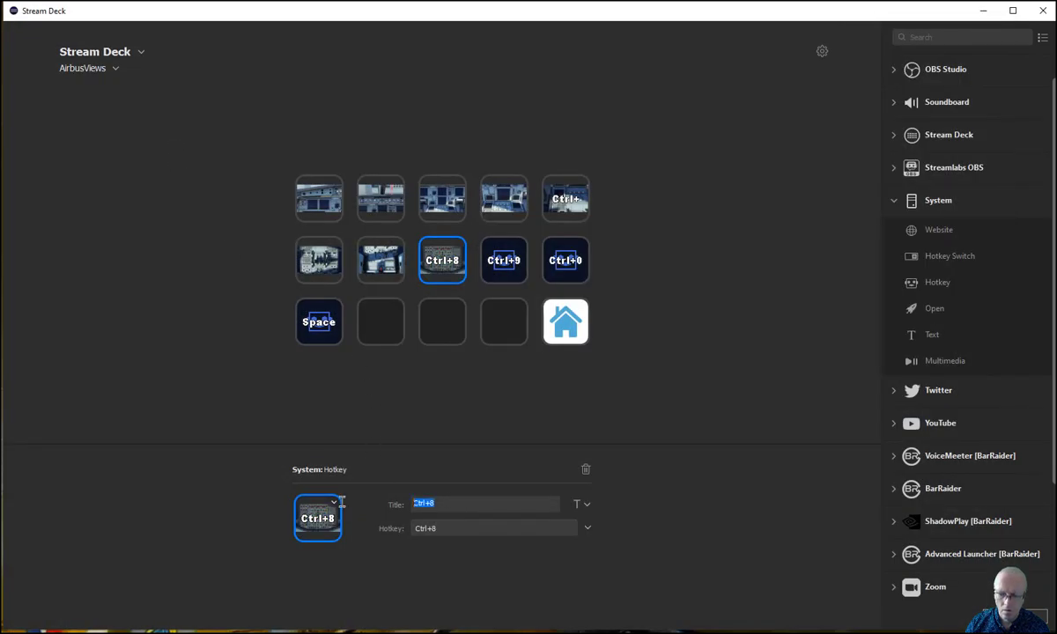
key("BackSpace")
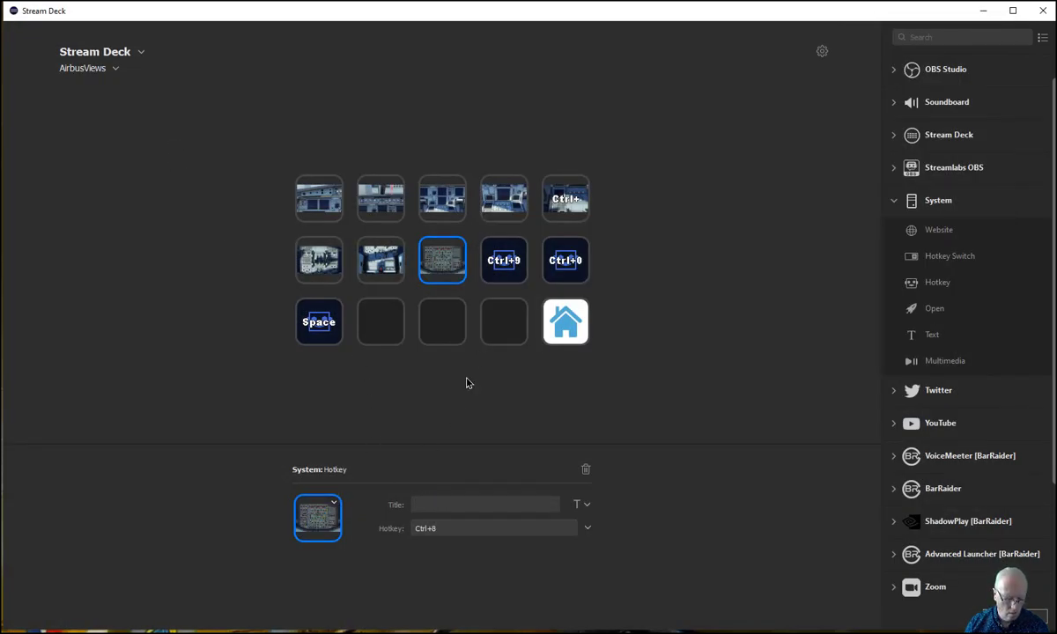
- Set upperoverhead.PNG from the desktop as the Ctrl+9 key's icon and clear the key's title
left_click(499, 261)
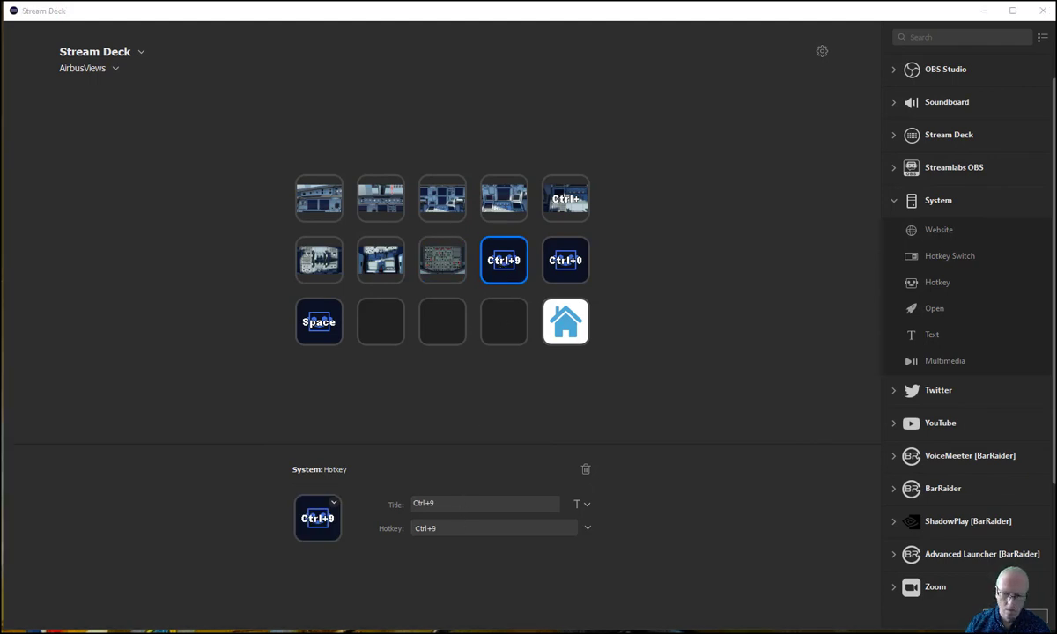
left_click(333, 504)
left_click(333, 503)
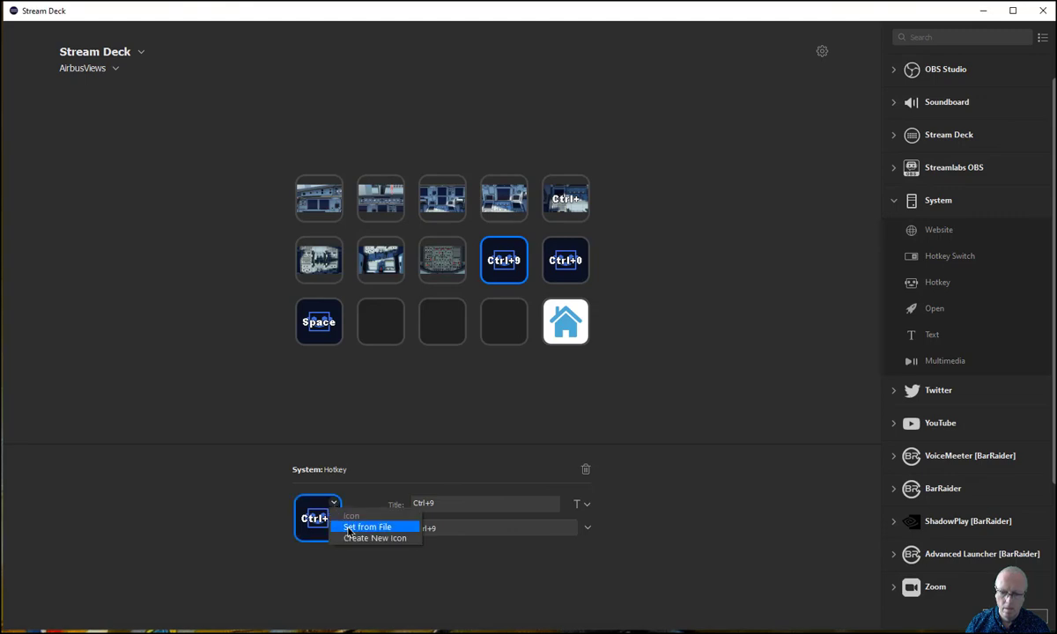
left_click(348, 526)
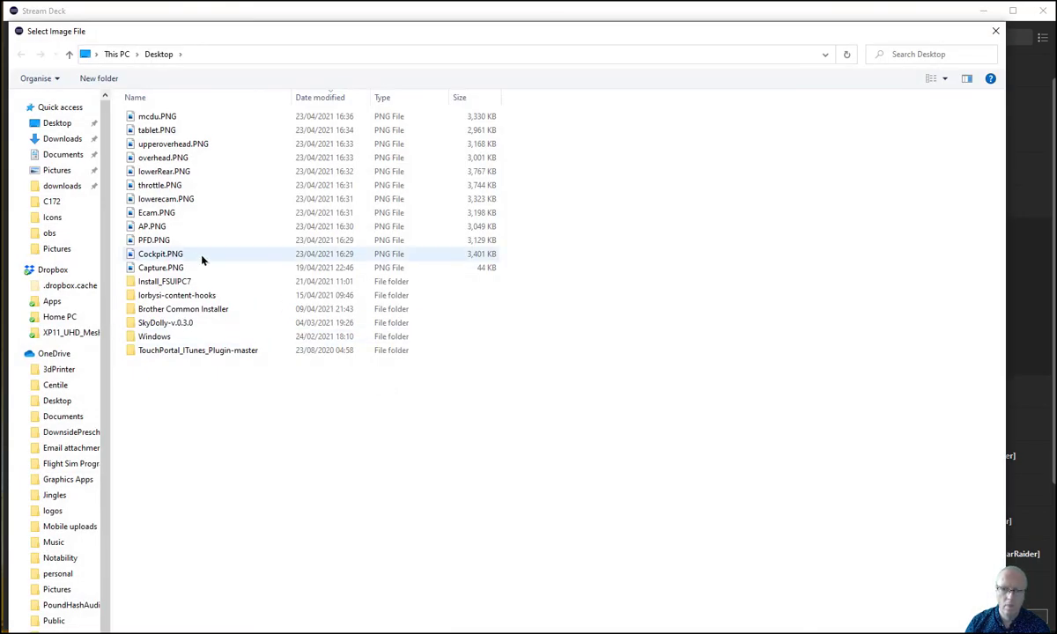
double_click(179, 143)
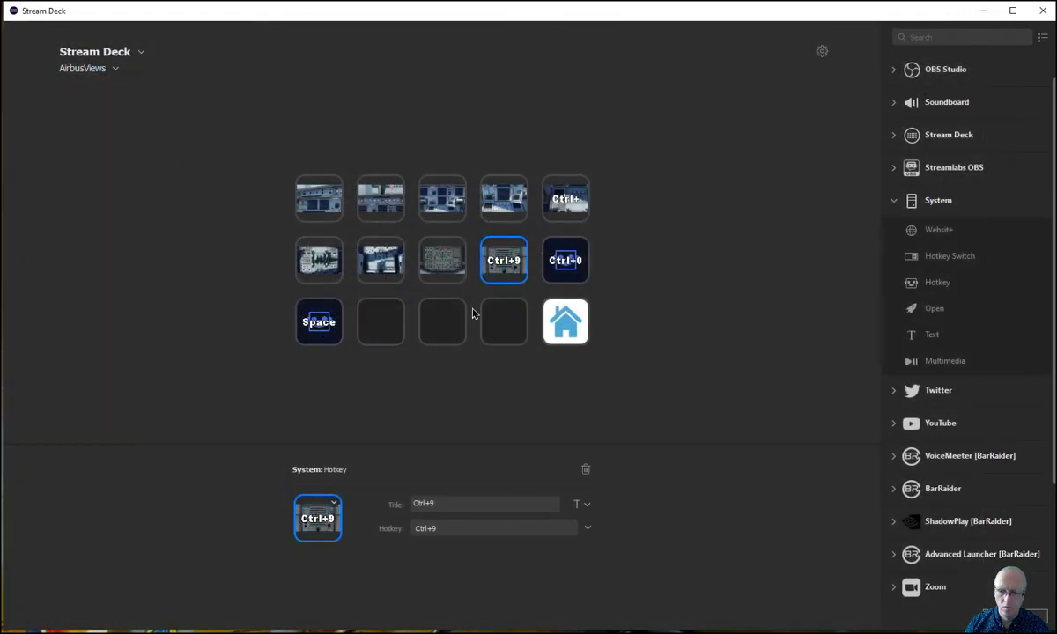
left_click(449, 504)
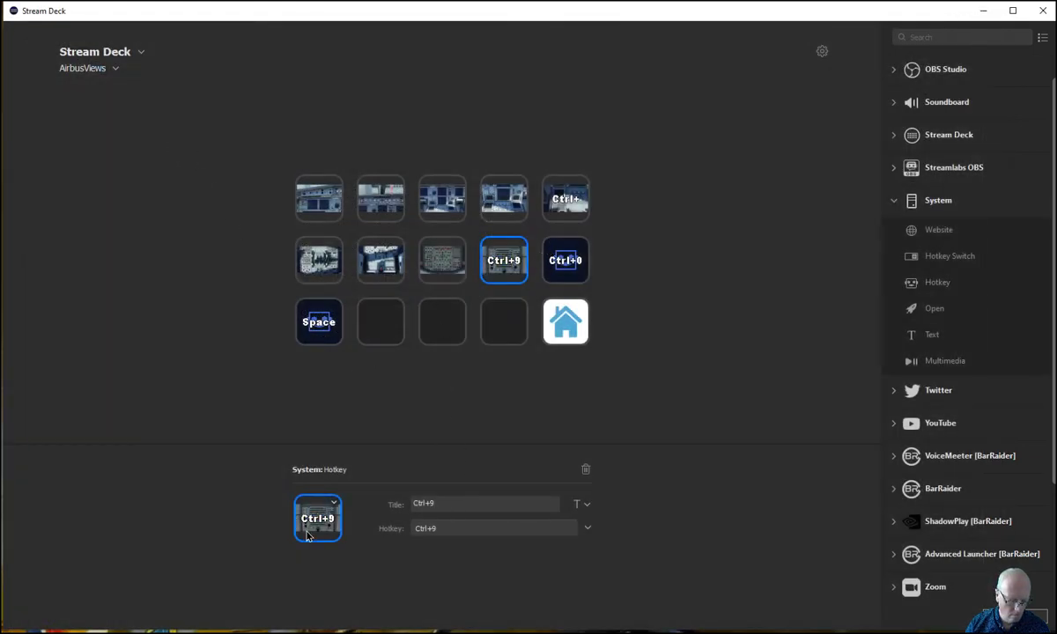
key("BackSpace")
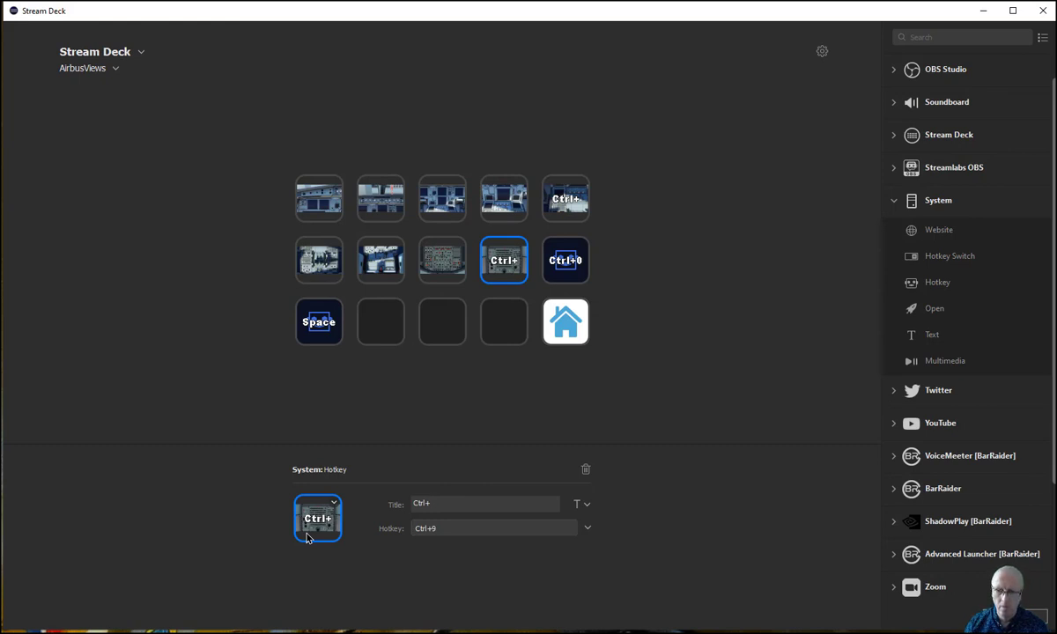
key("BackSpace")
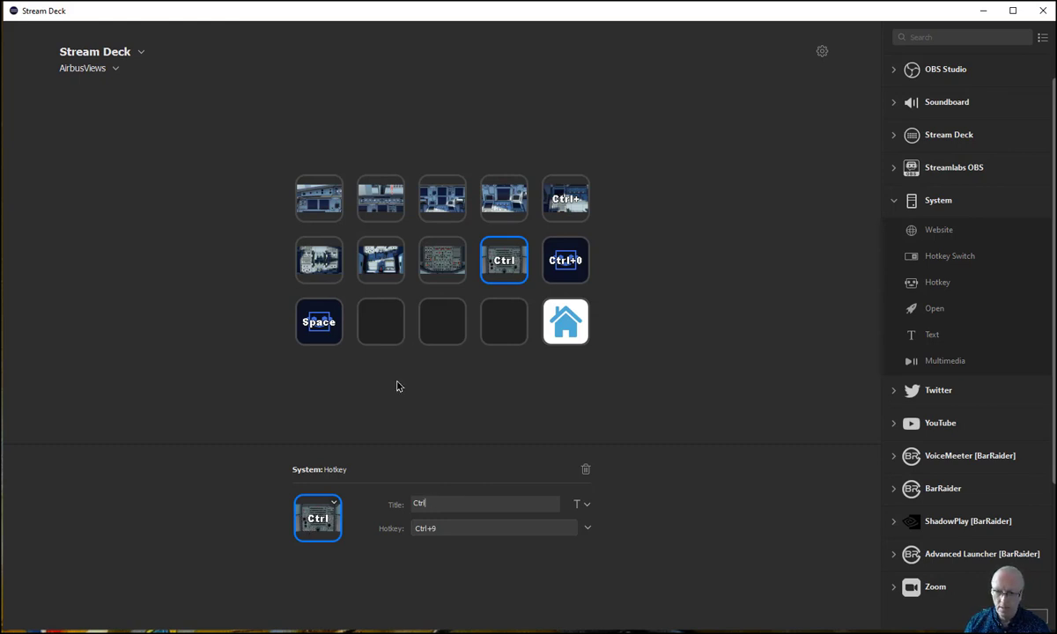
key("BackSpace")
key("BackSpace")
key("BackSpace")
key("BackSpace")
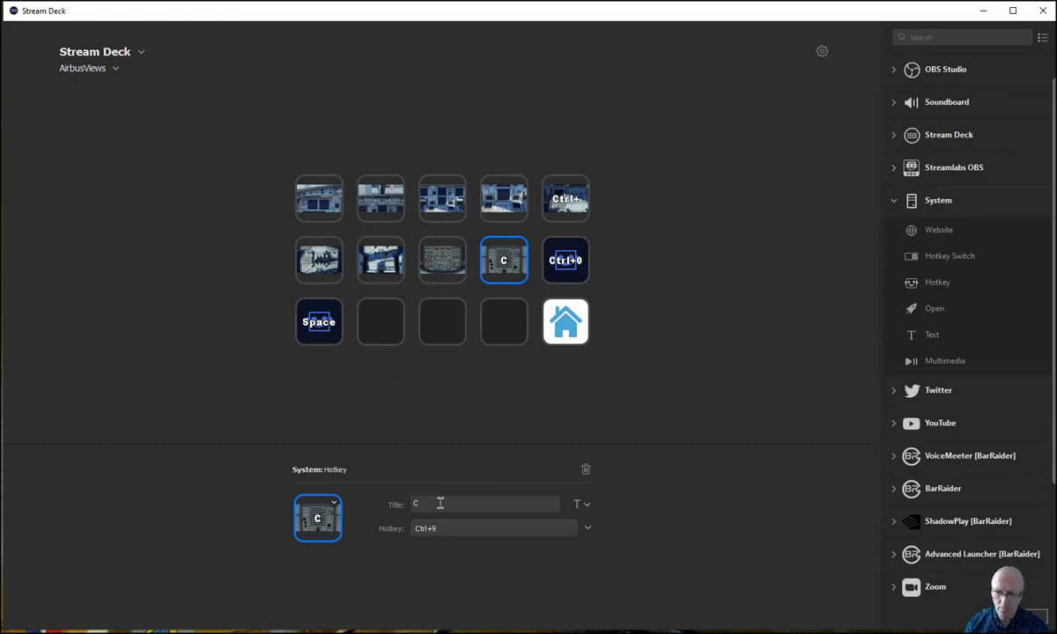
- Set tablet.PNG from the desktop as the Ctrl+0 key's icon and clear the key's title
left_click(561, 267)
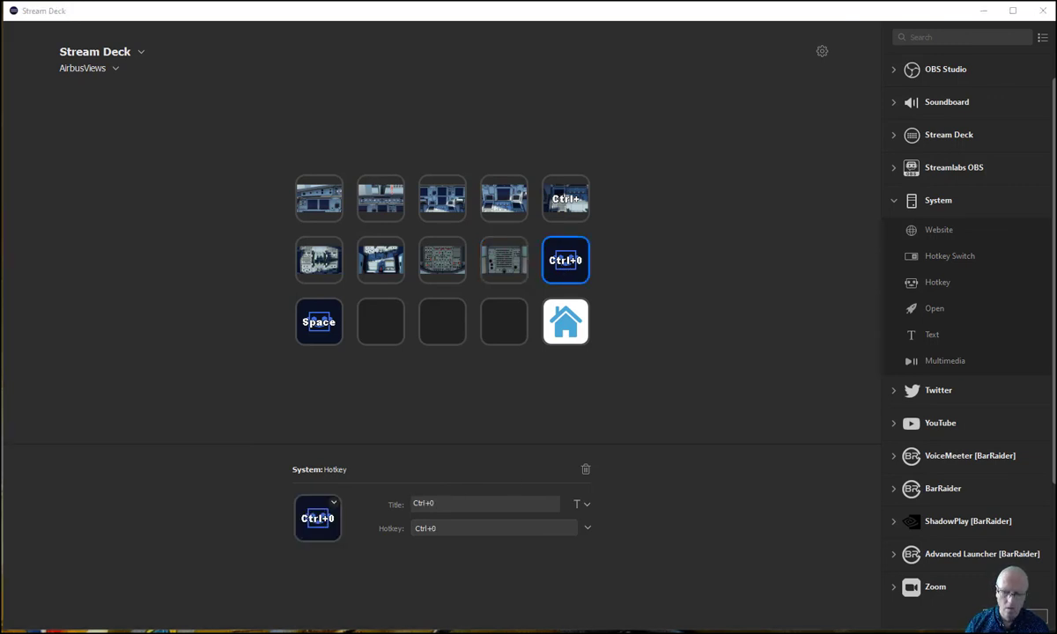
left_click(334, 503)
left_click(345, 528)
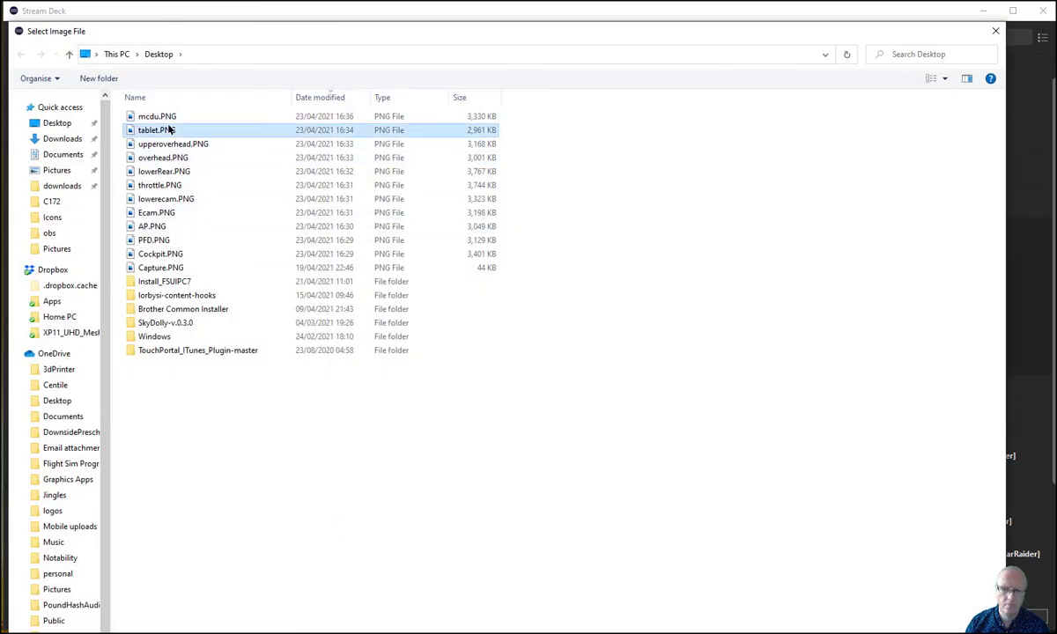
double_click(170, 129)
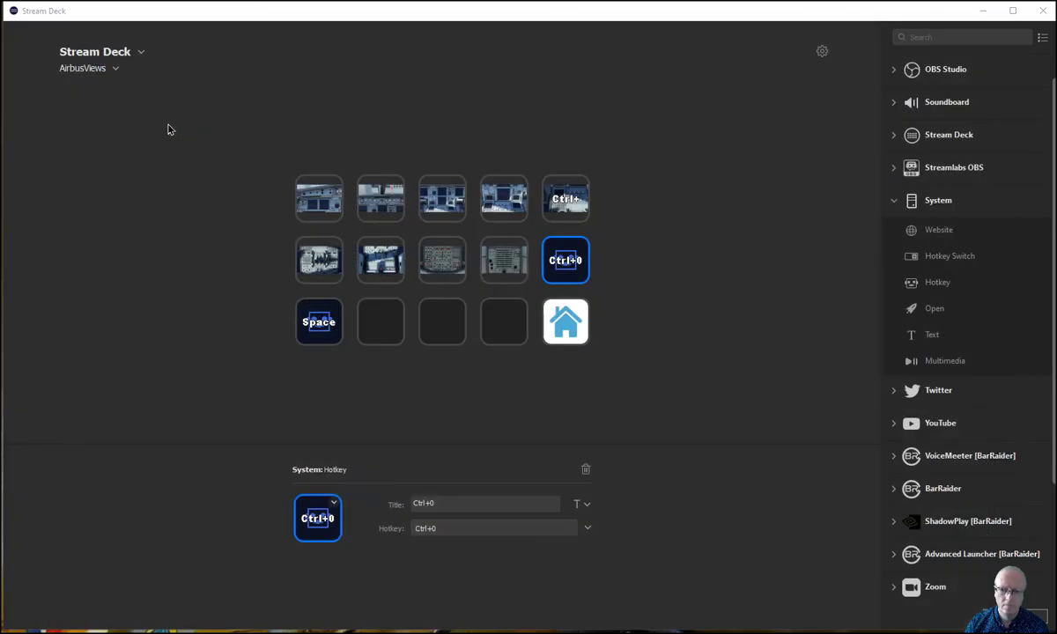
left_click_drag(449, 499, 383, 499)
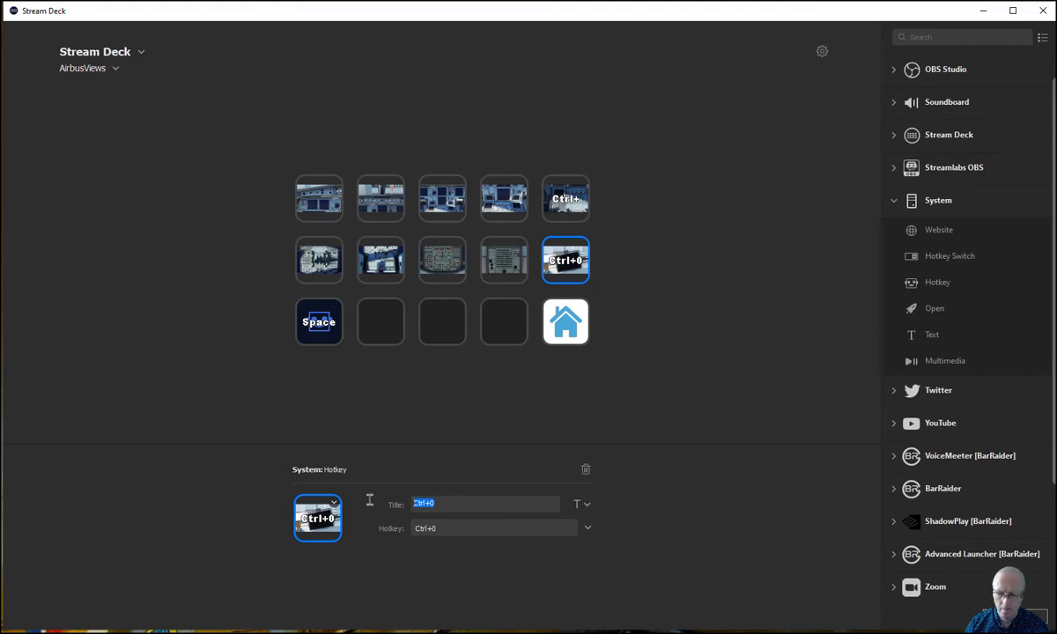
key("BackSpace")
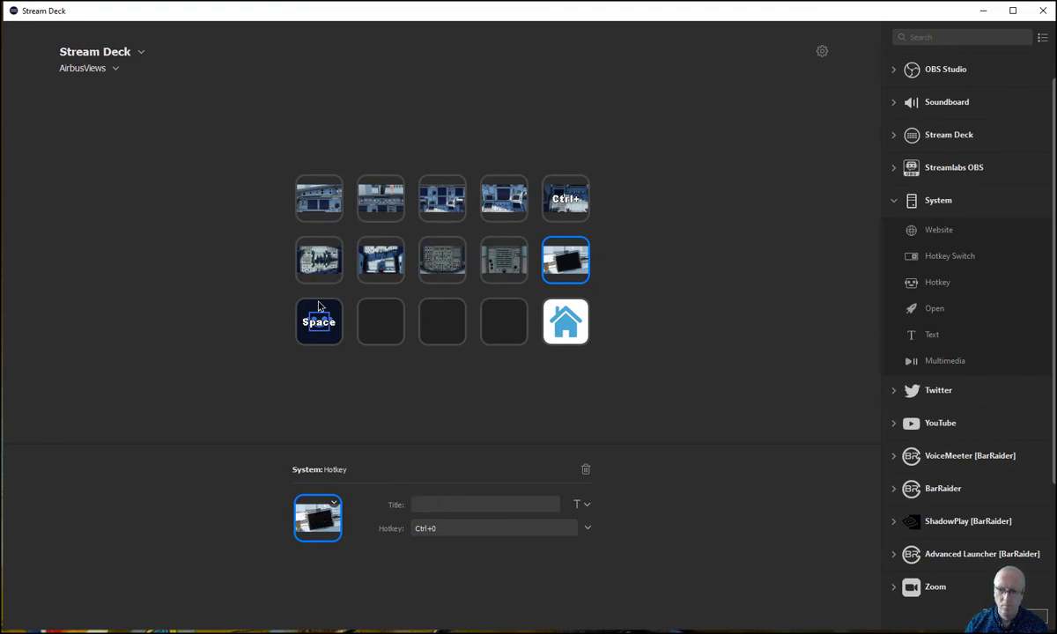
- Set Cockpit.PNG from the desktop as the Space key's icon and clear the key's title
left_click(307, 326)
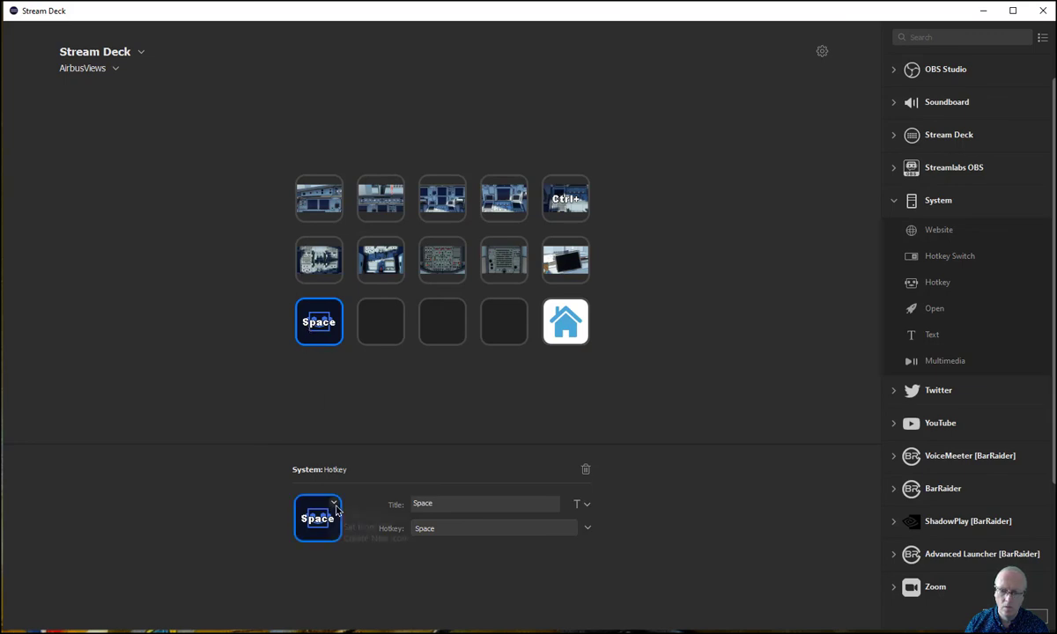
left_click(334, 503)
left_click(361, 527)
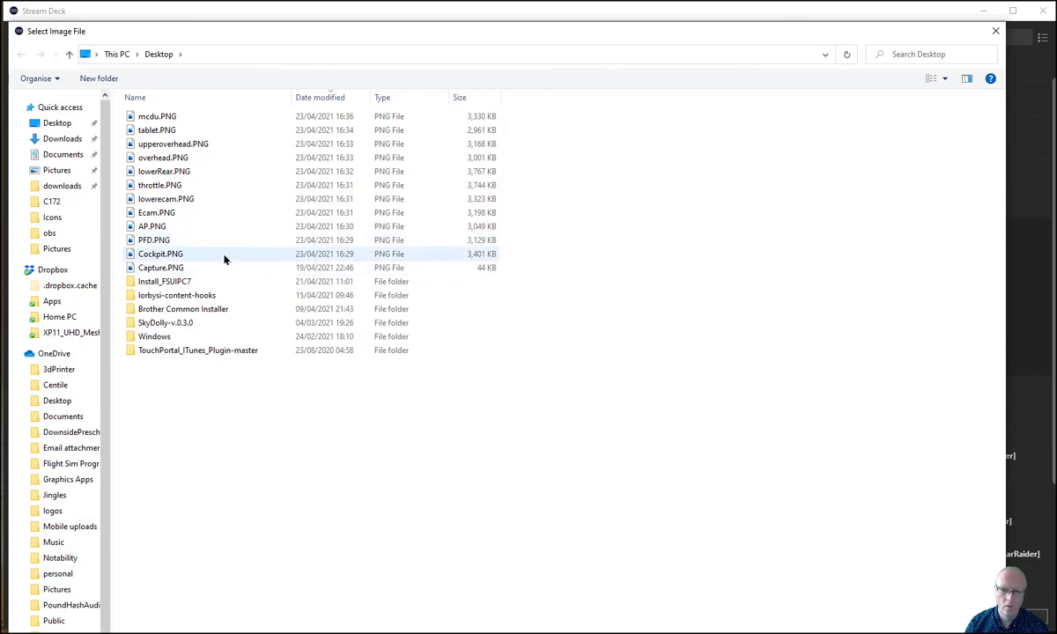
double_click(224, 255)
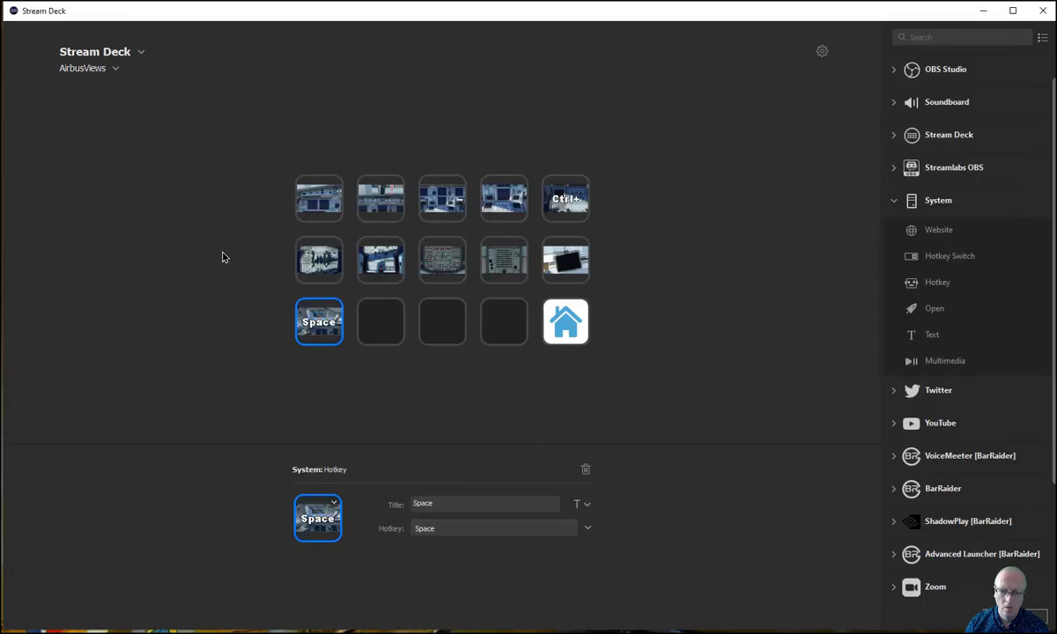
double_click(438, 501)
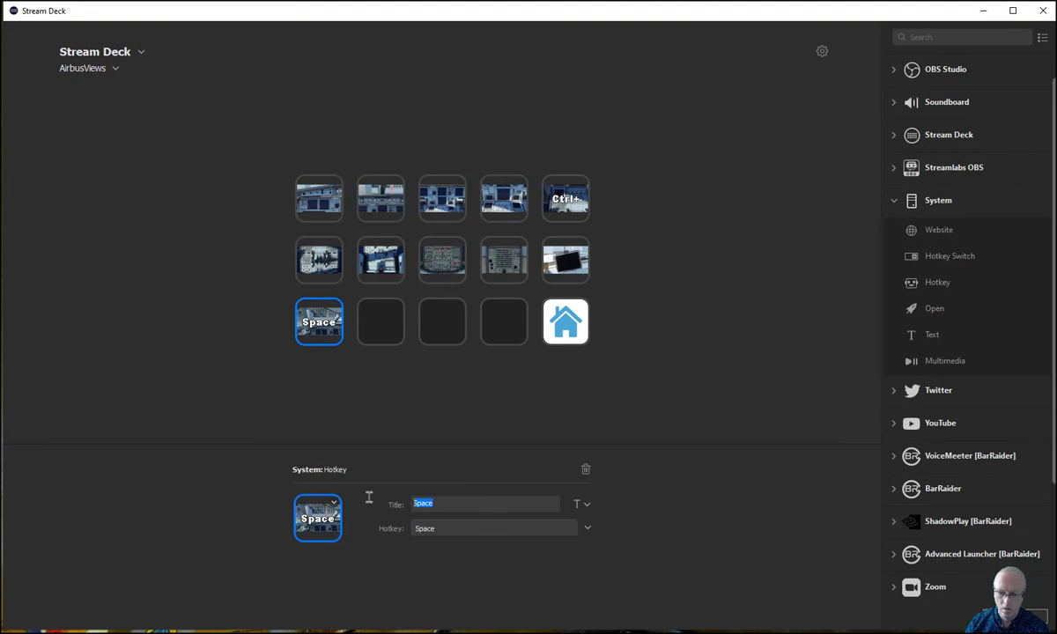
key("BackSpace")
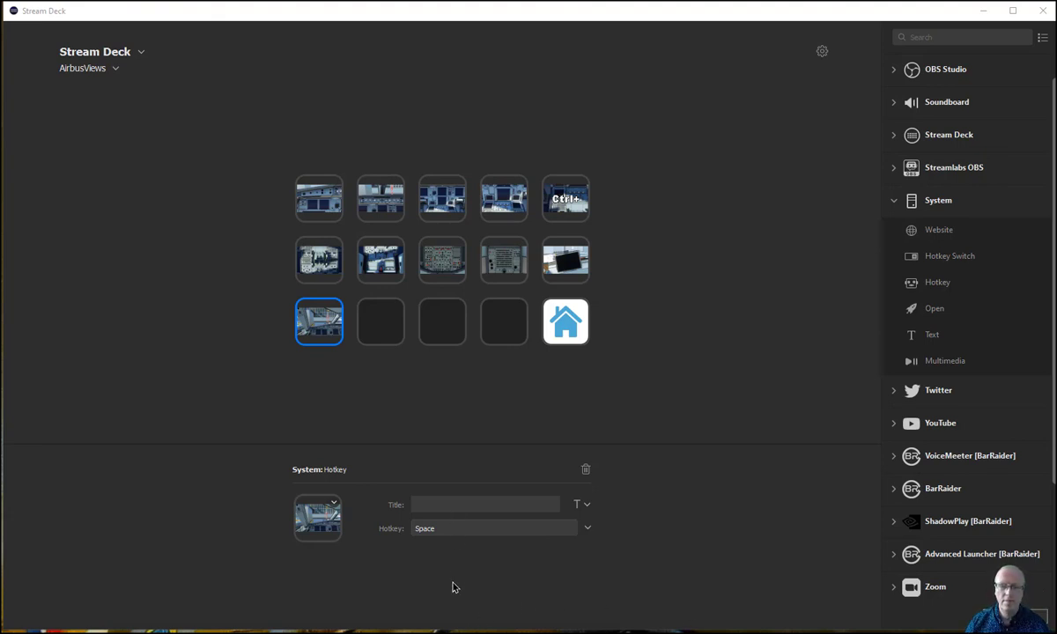
- Clear the remaining Ctrl+ title from the key assigned to the Ctrl+5 hotkey
left_click(568, 200)
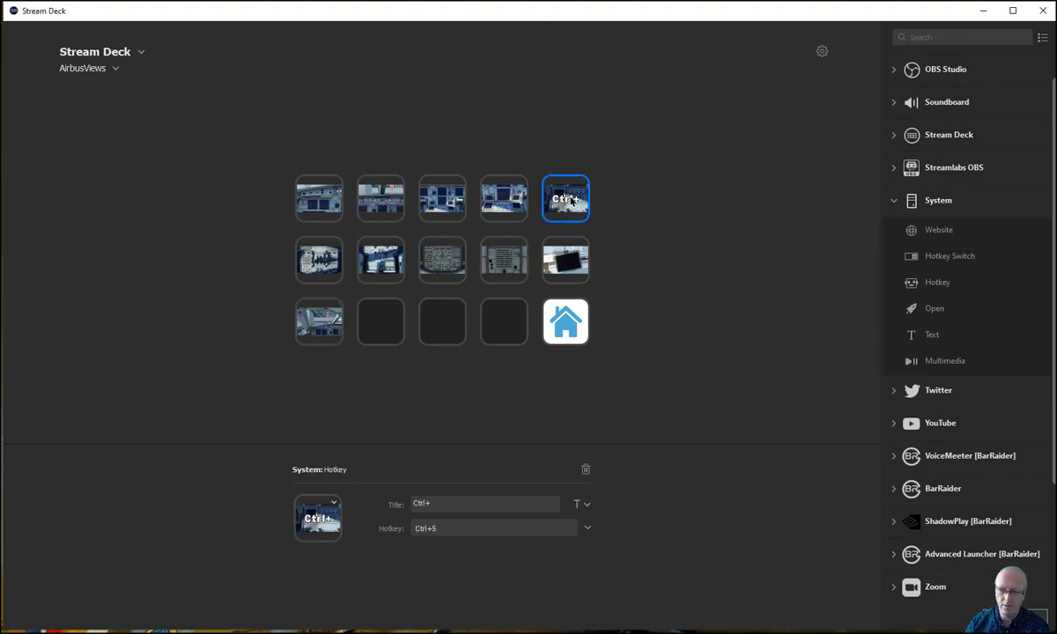
left_click_drag(438, 503, 411, 504)
key("BackSpace")
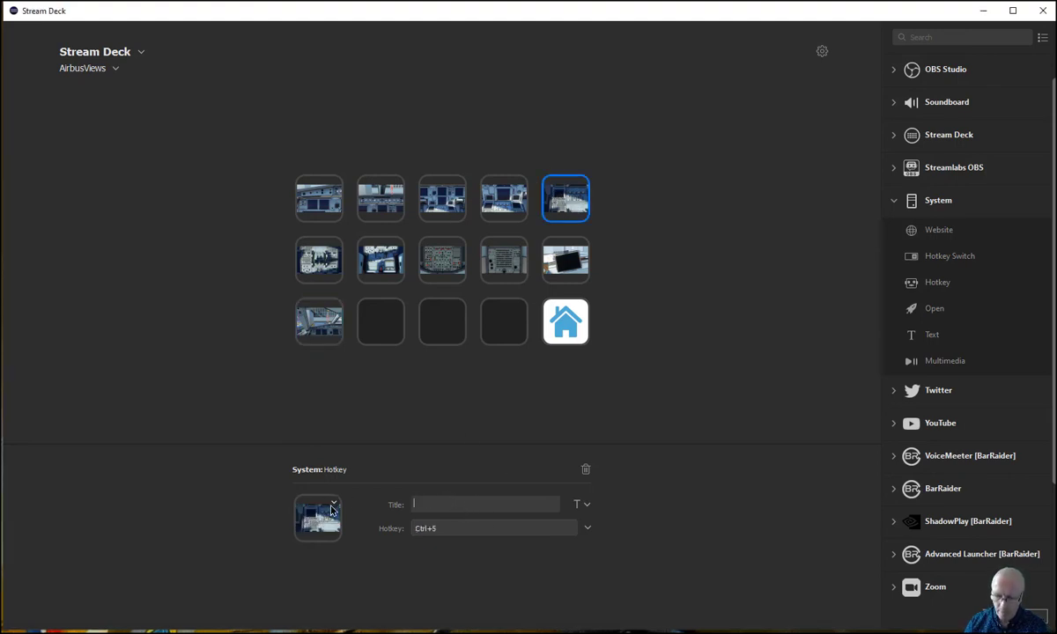